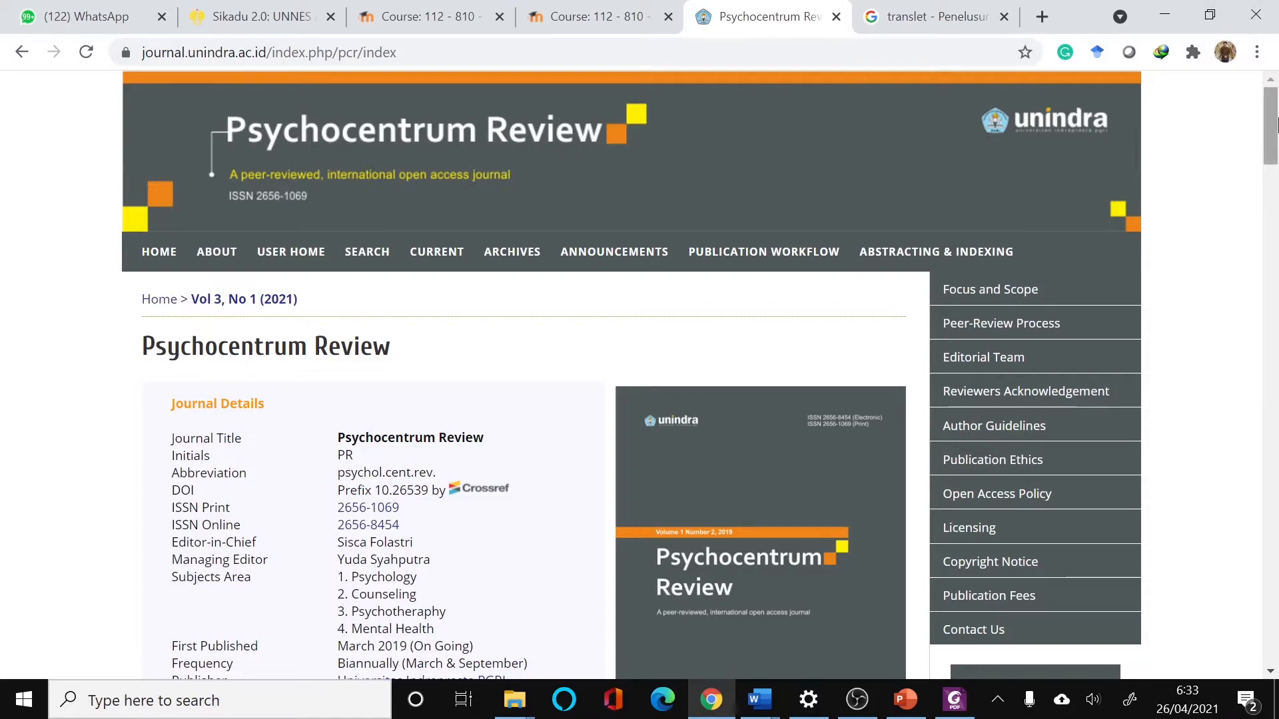
Download the Word article template from the Psychocentrum Review journal page, and enable editing in the opened document.
left_click_drag(1276, 123, 1238, 263)
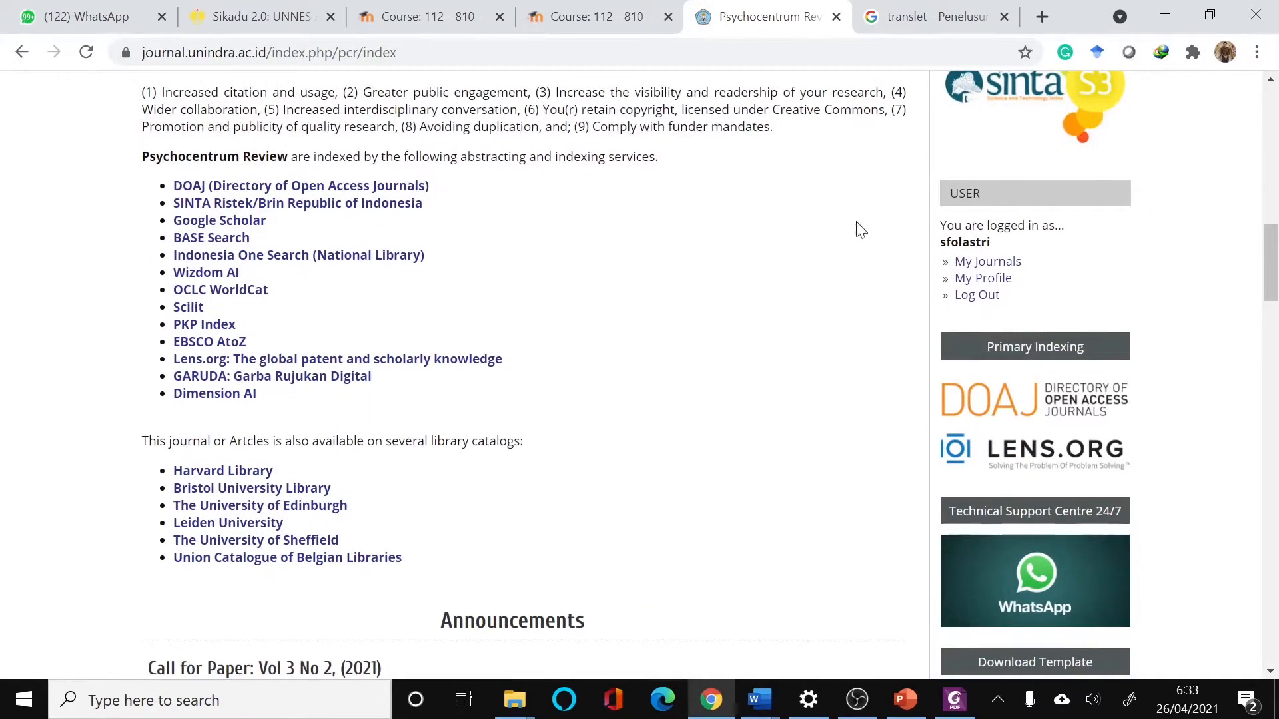
scroll(1188, 299, "down", 1)
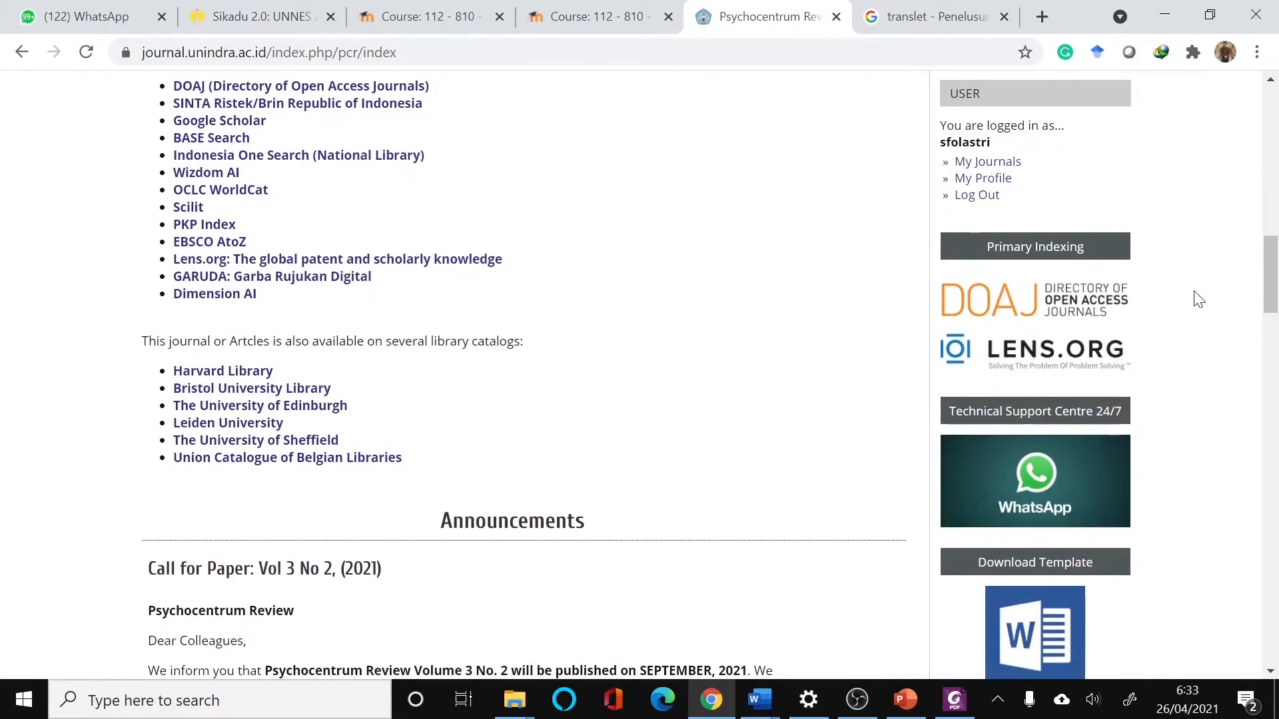
scroll(1196, 297, "down", 9)
scroll(1209, 275, "up", 3)
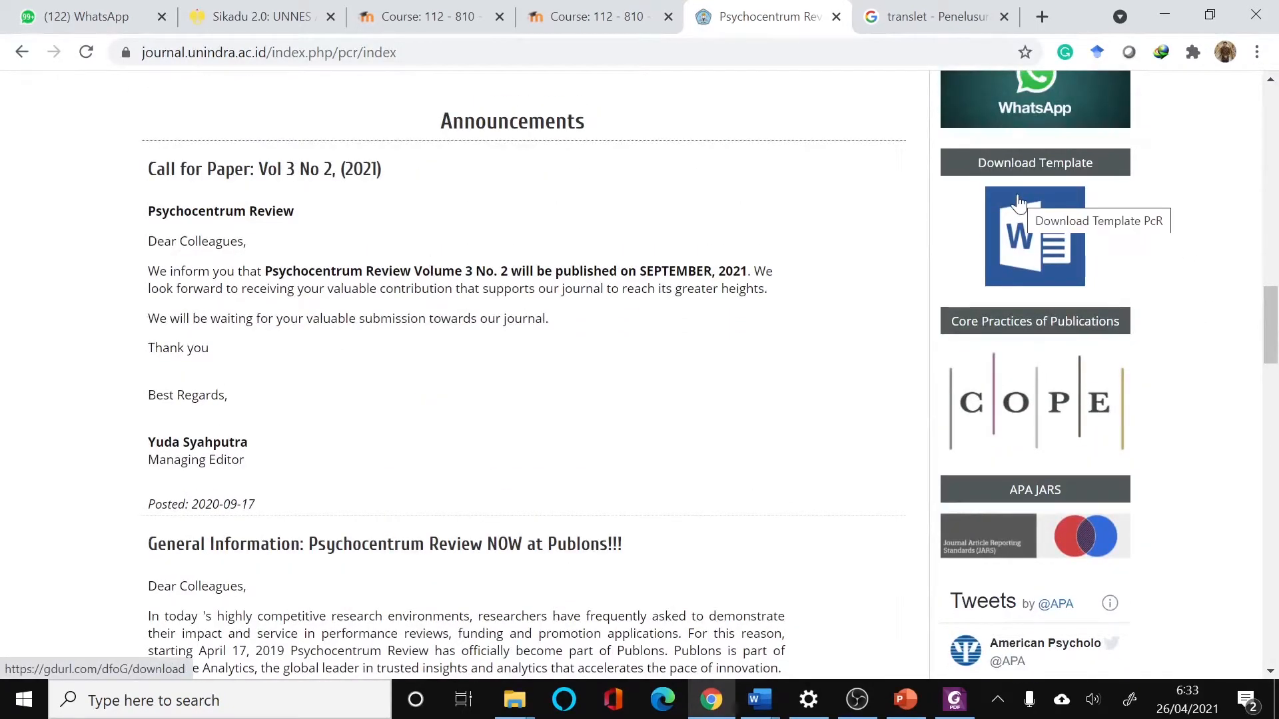
left_click(1015, 226)
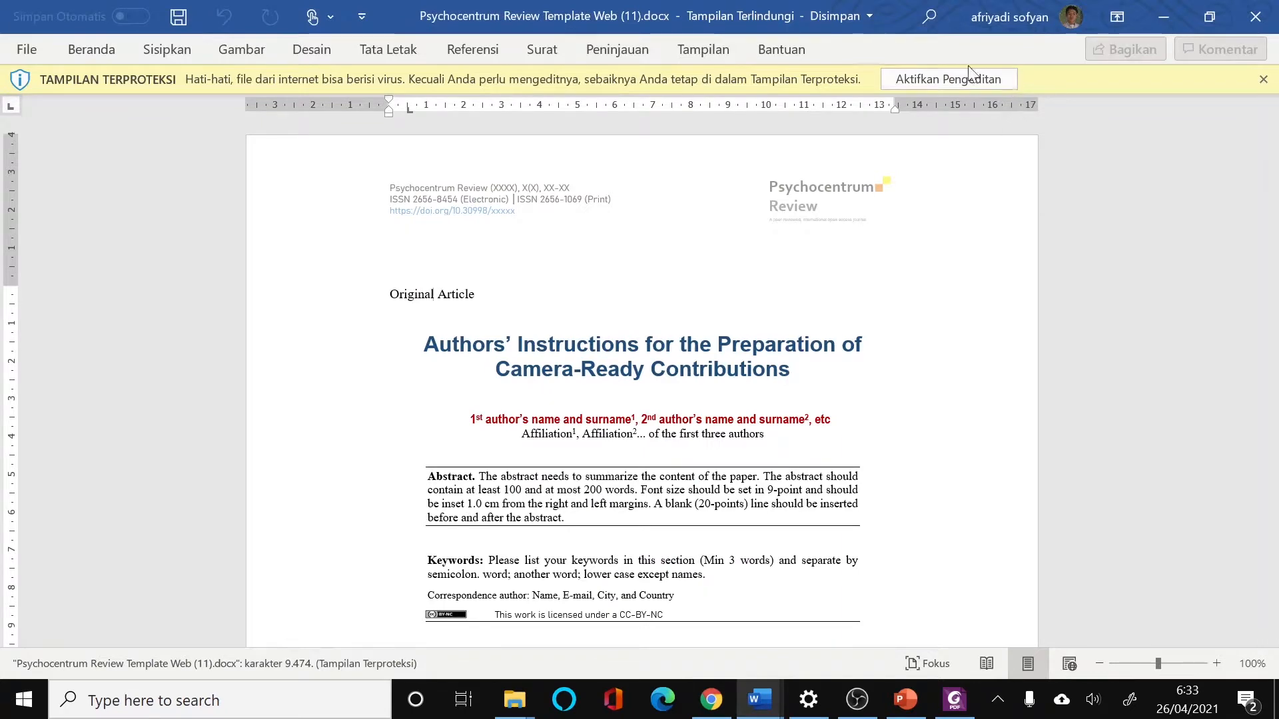
left_click(946, 81)
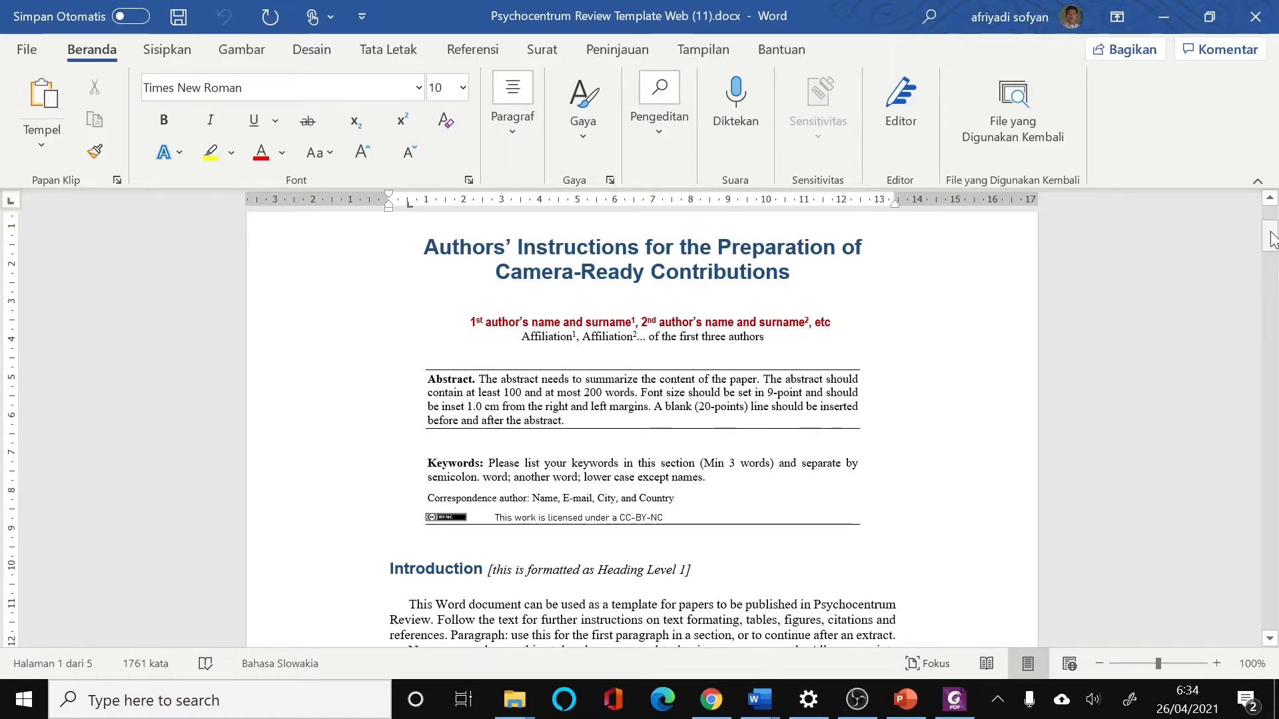
mouse_move(1272, 240)
left_mouse_down()
mouse_move(1256, 418)
mouse_move(1273, 606)
mouse_move(1272, 219)
left_mouse_up()
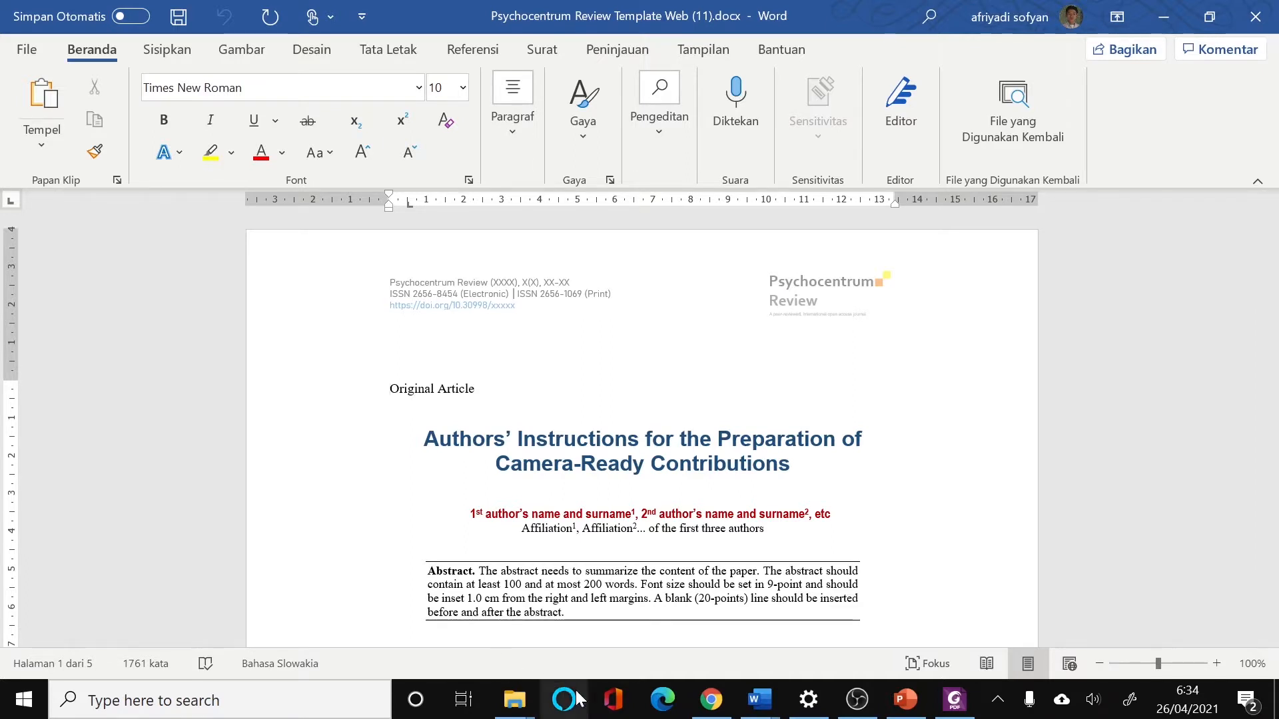
Switch to the manuscript 400-1303-1-SM.docx and copy its full three-line article title.
mouse_move(760, 697)
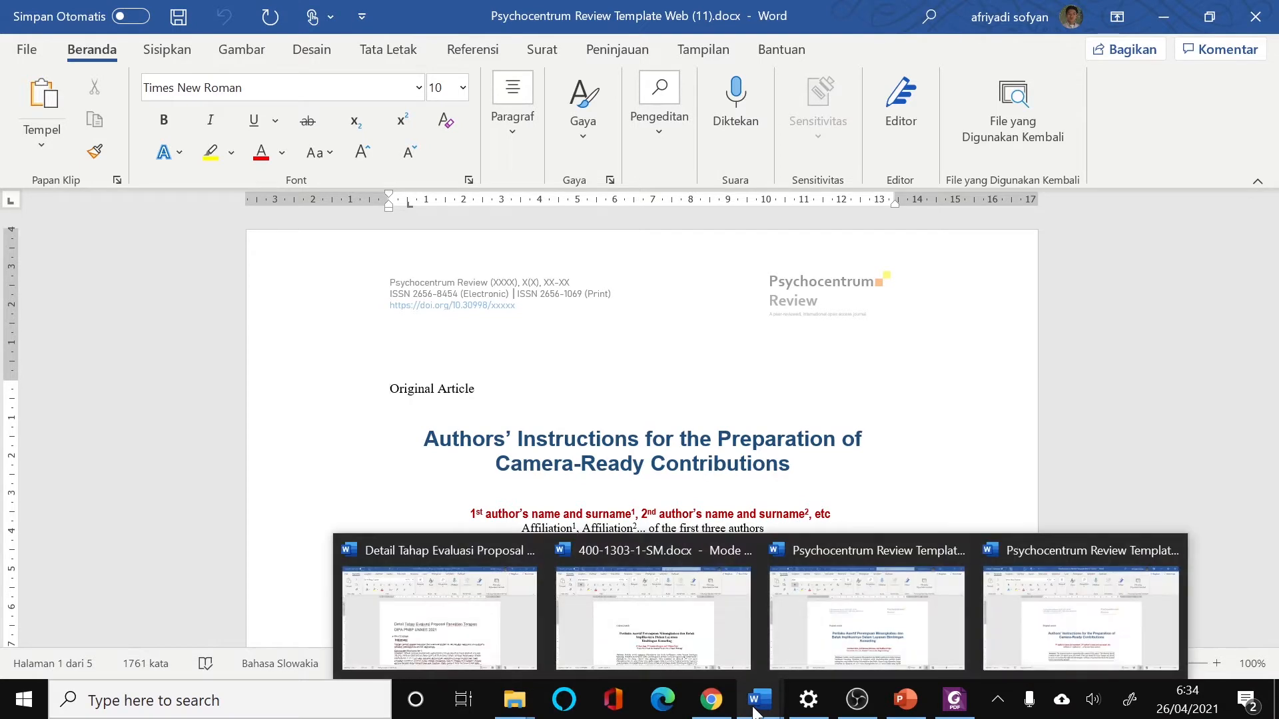
left_click(688, 641)
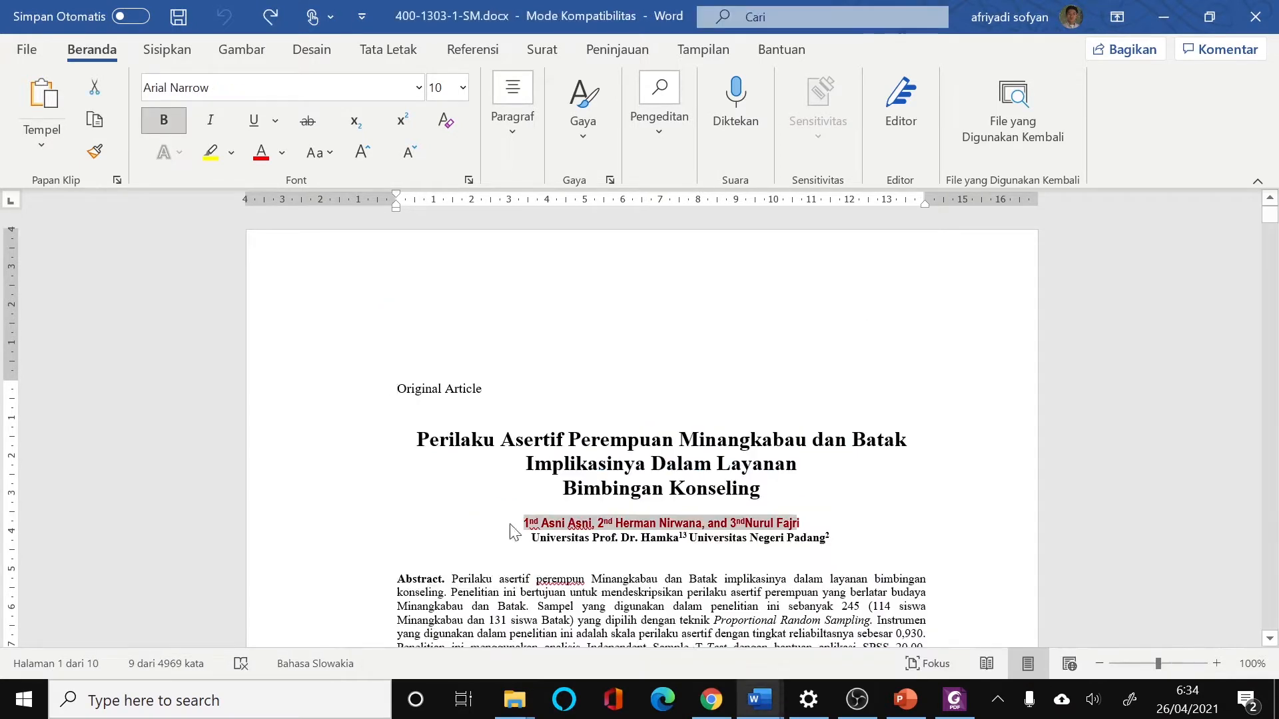
left_click(517, 440)
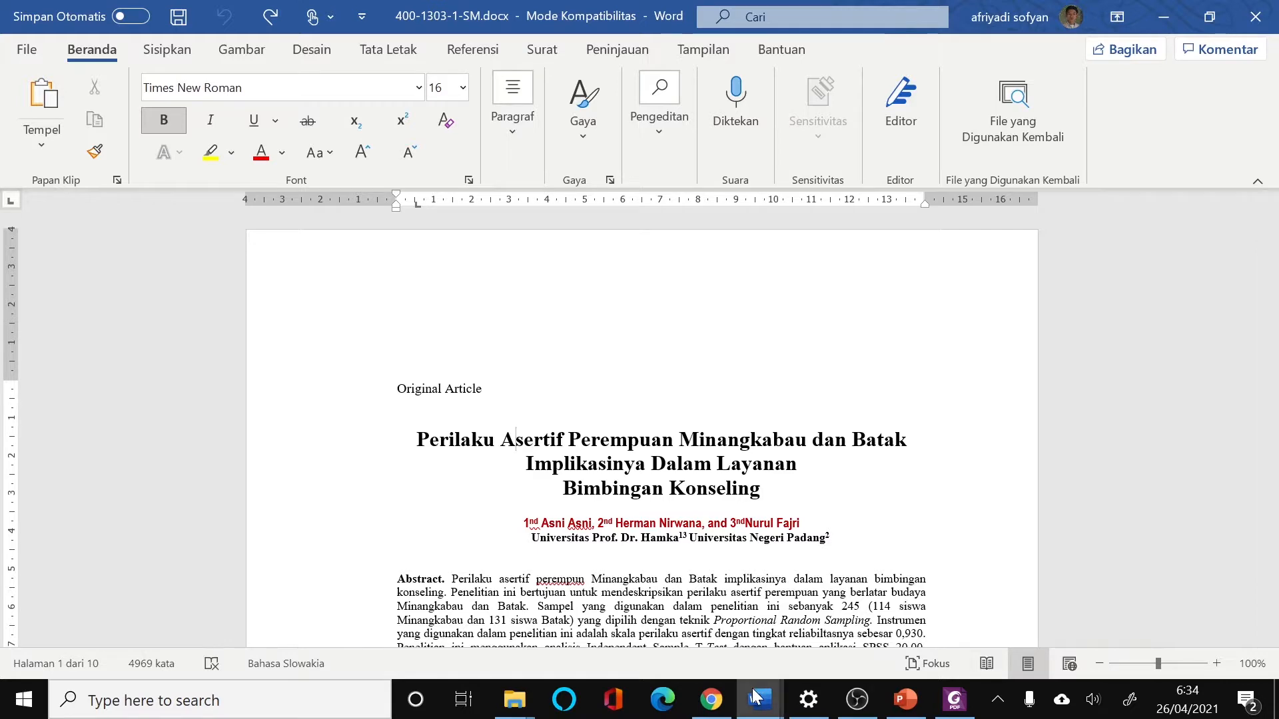
mouse_move(756, 697)
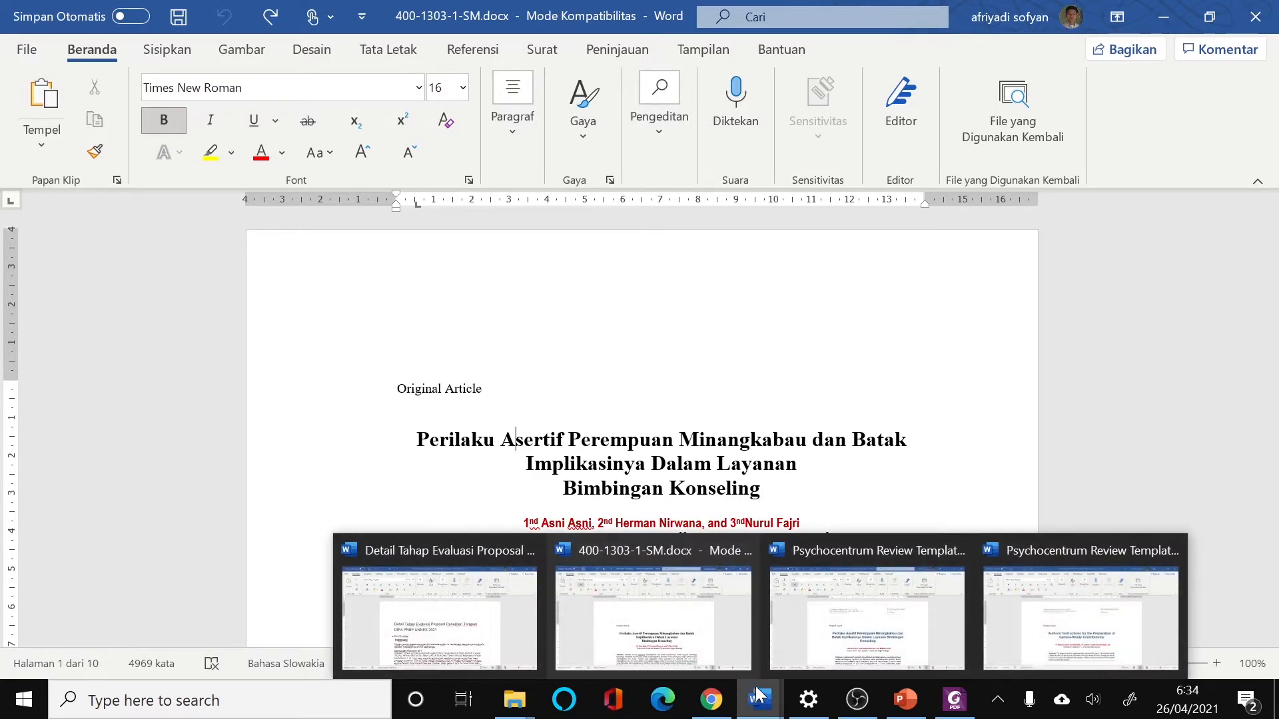
left_click(649, 611)
scroll(649, 433, "down", 4)
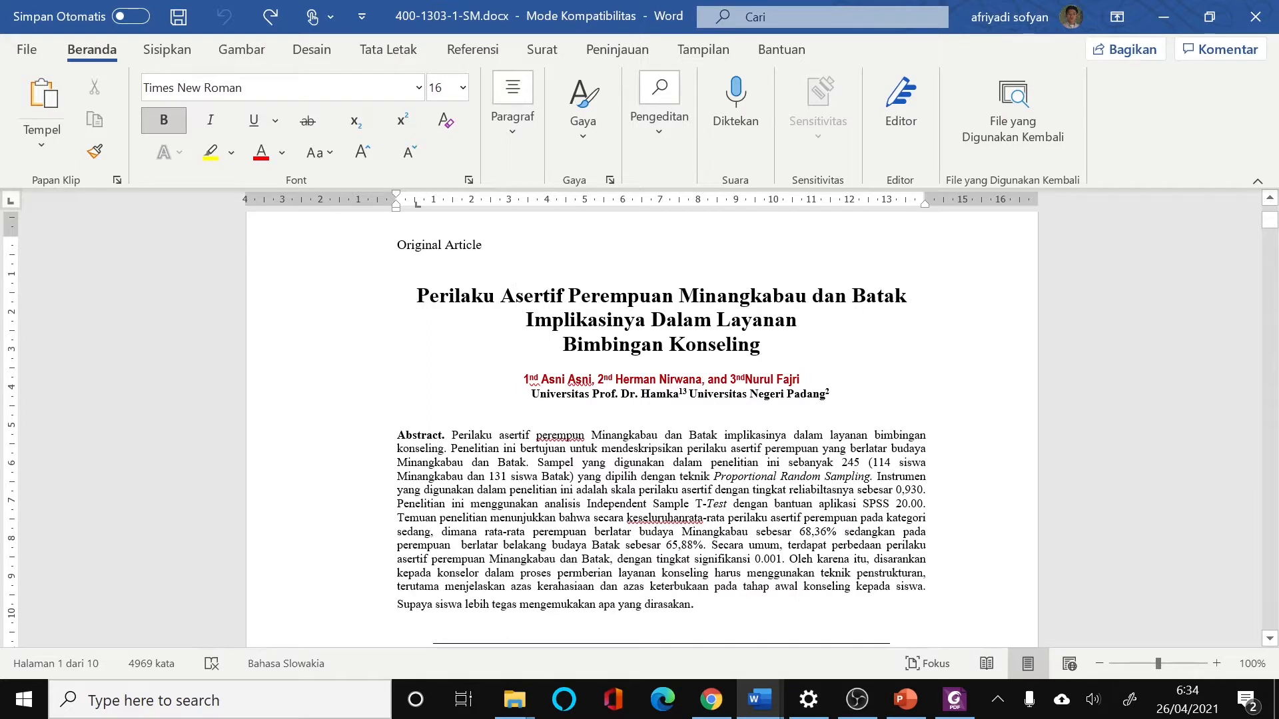
left_click_drag(417, 296, 766, 345)
key("ctrl+c")
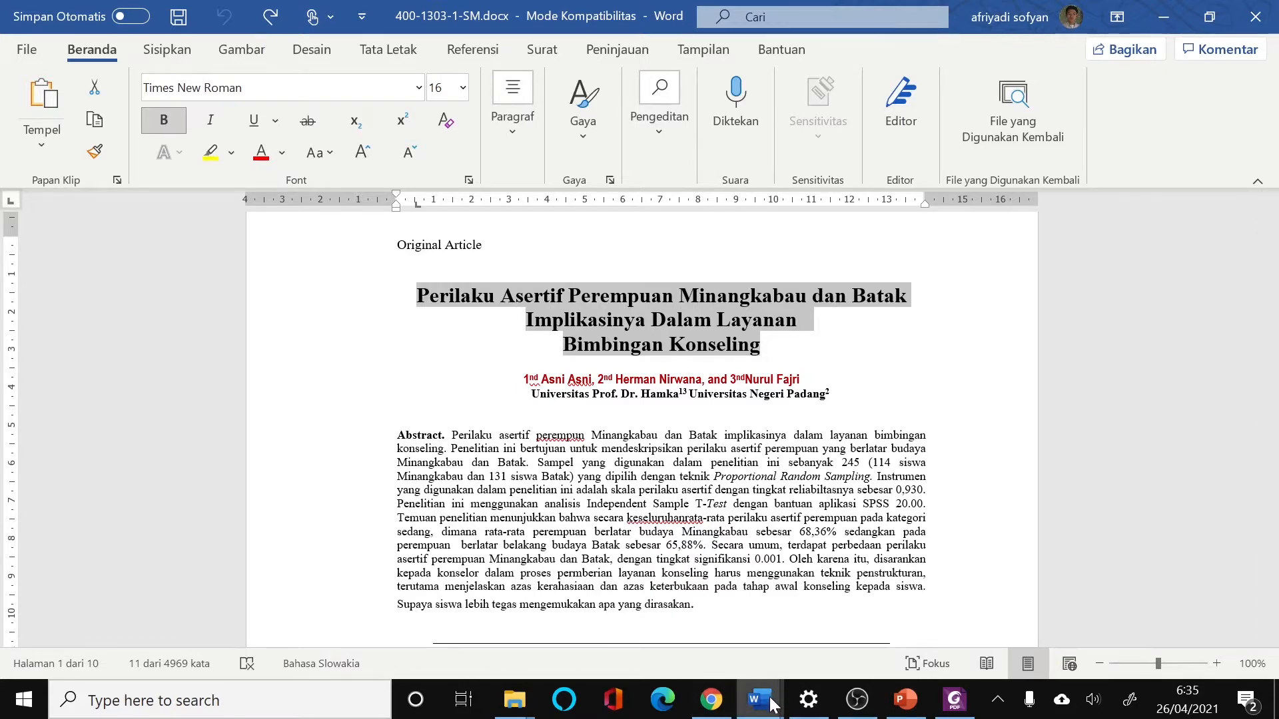
Replace the placeholder title in Psychocentrum Review Template Web (11).docx with the copied manuscript title, pasted as text only.
mouse_move(773, 704)
left_click(1073, 638)
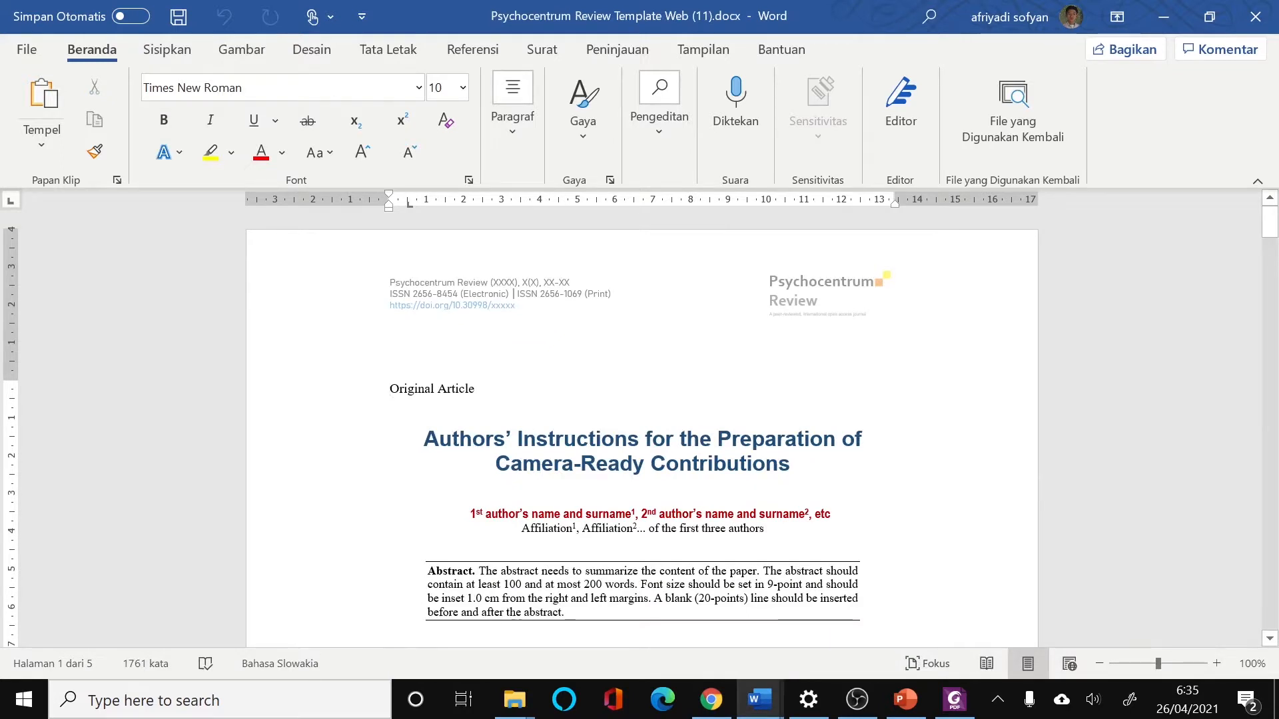
left_click_drag(424, 439, 733, 463)
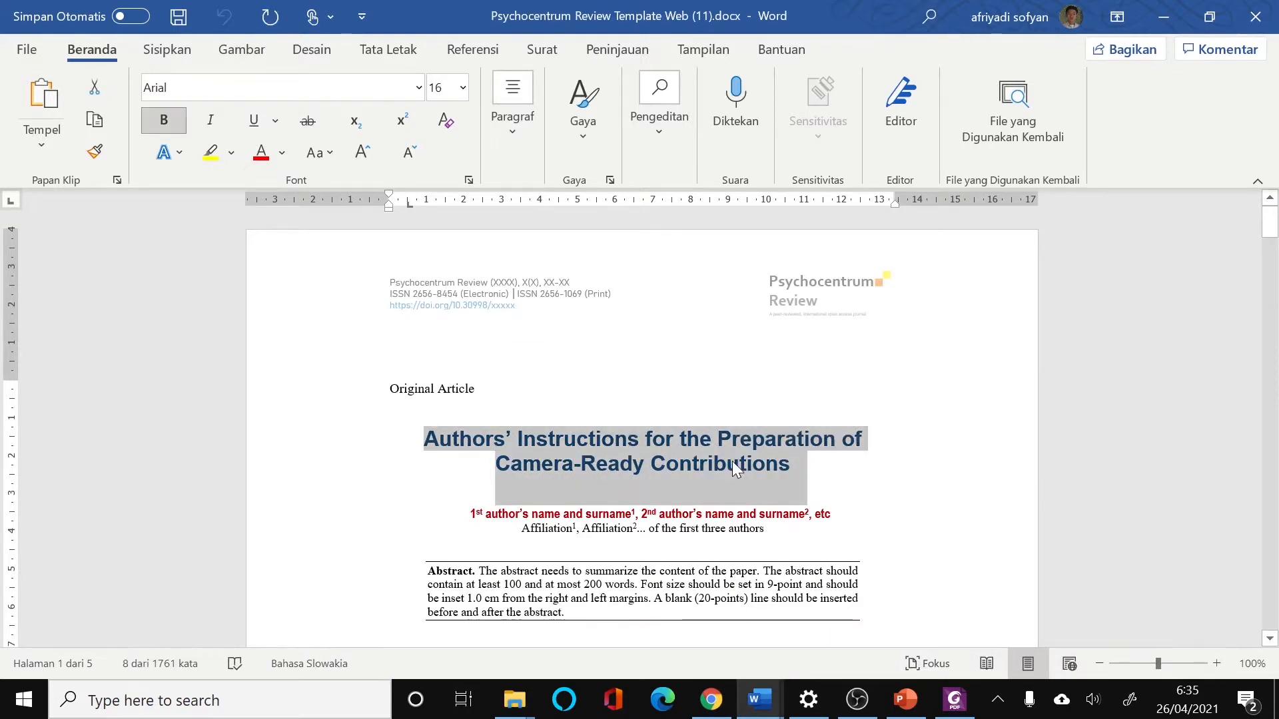
right_click(731, 462)
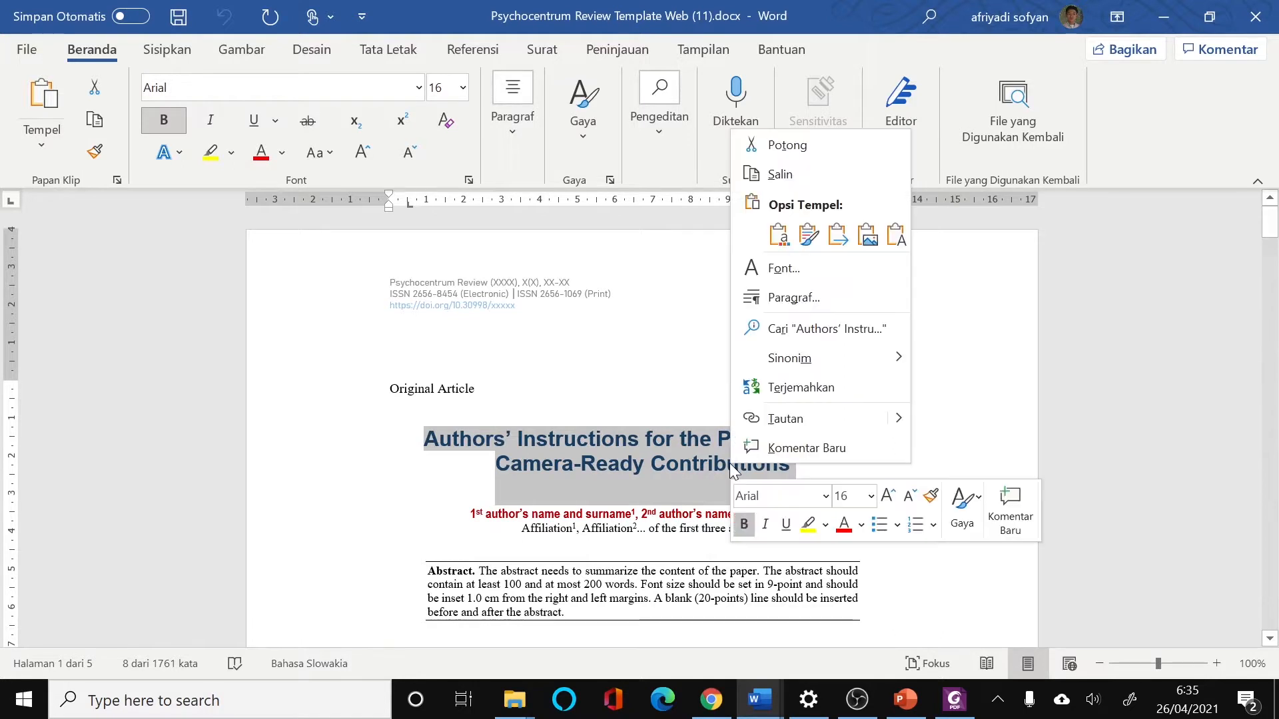
left_click(897, 234)
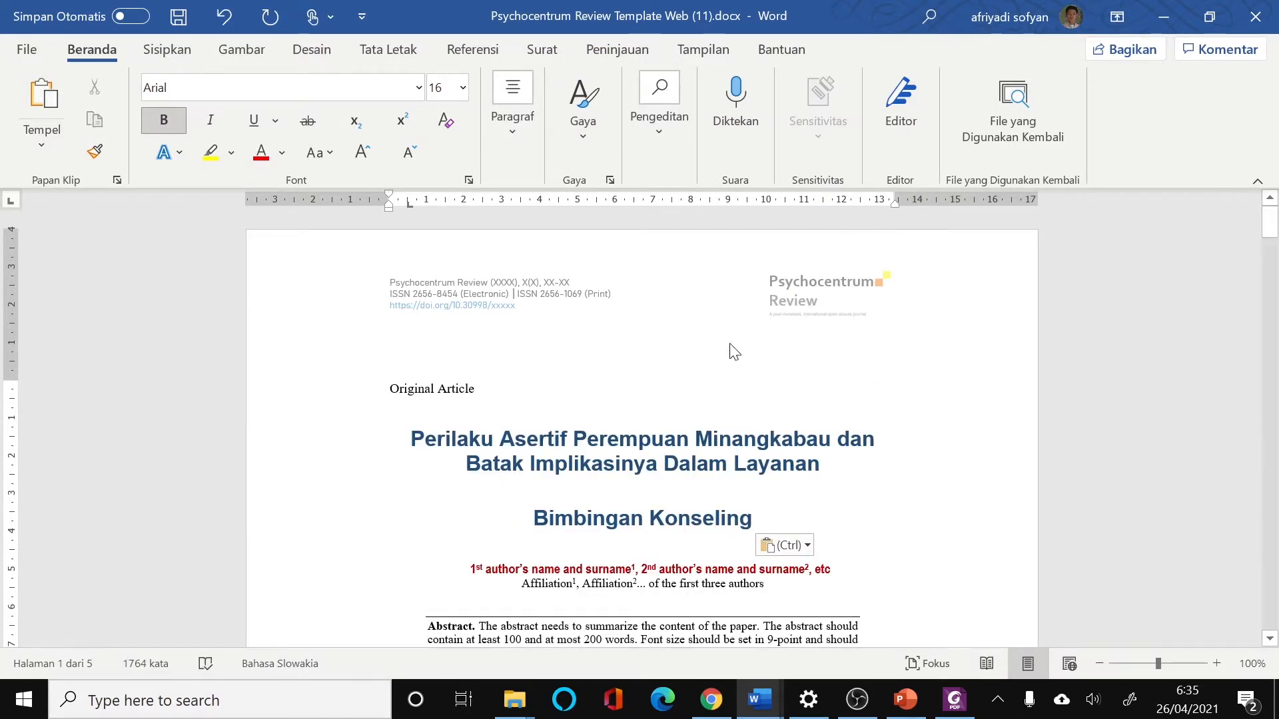
Join "Bimbingan Konseling" to the preceding title line by removing the paragraph break before it.
key("Home")
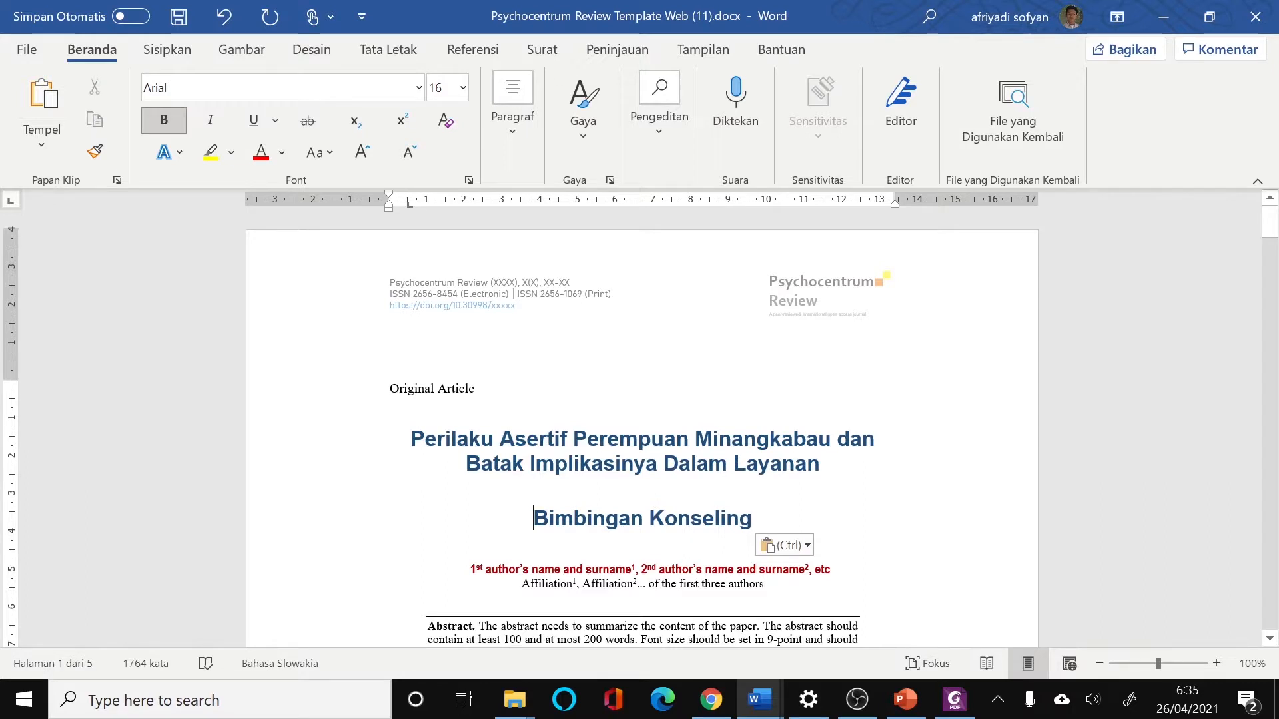
key("BackSpace")
key("BackSpace")
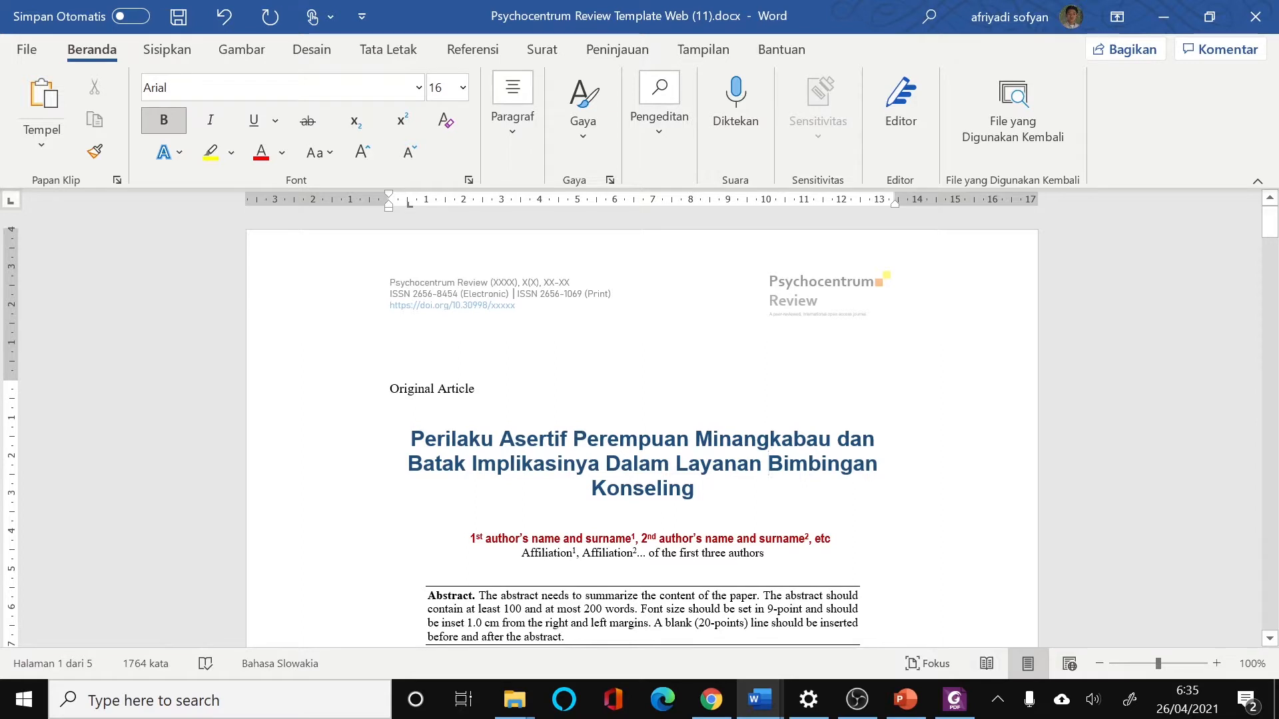
Copy the line of author names below the title in 400-1303-1-SM.docx, without its paragraph mark.
left_click(545, 538)
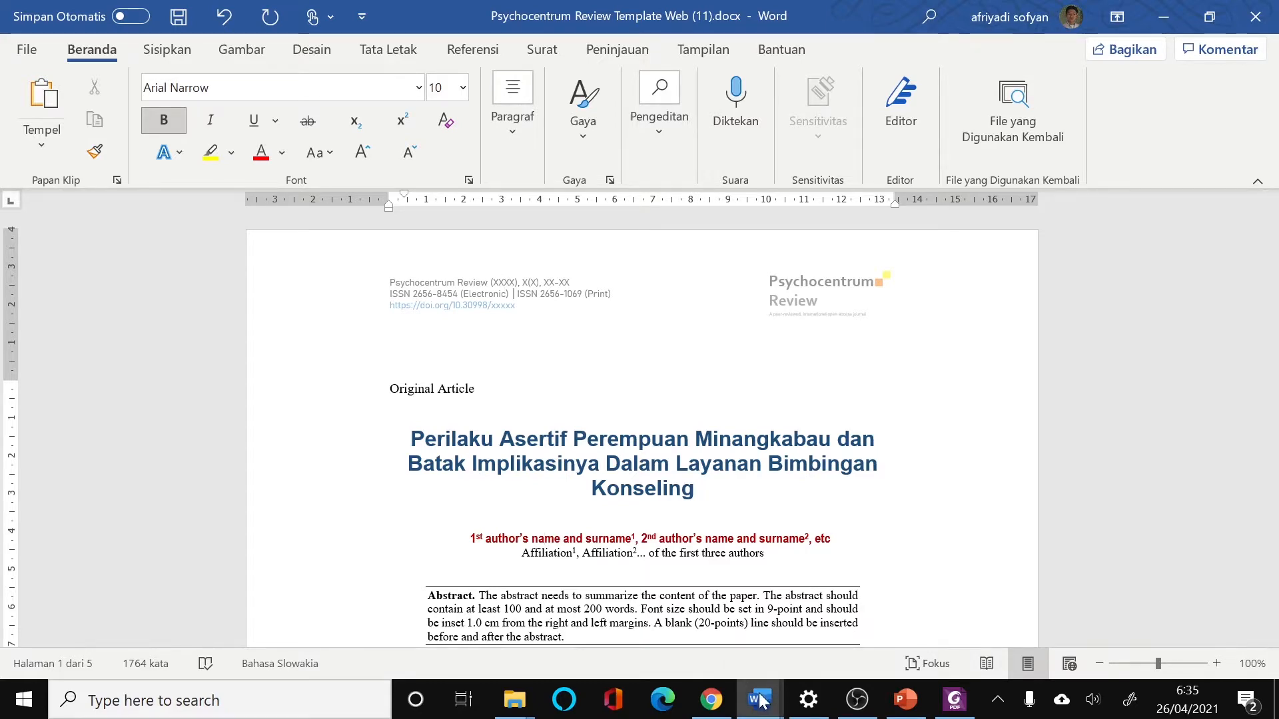
mouse_move(760, 699)
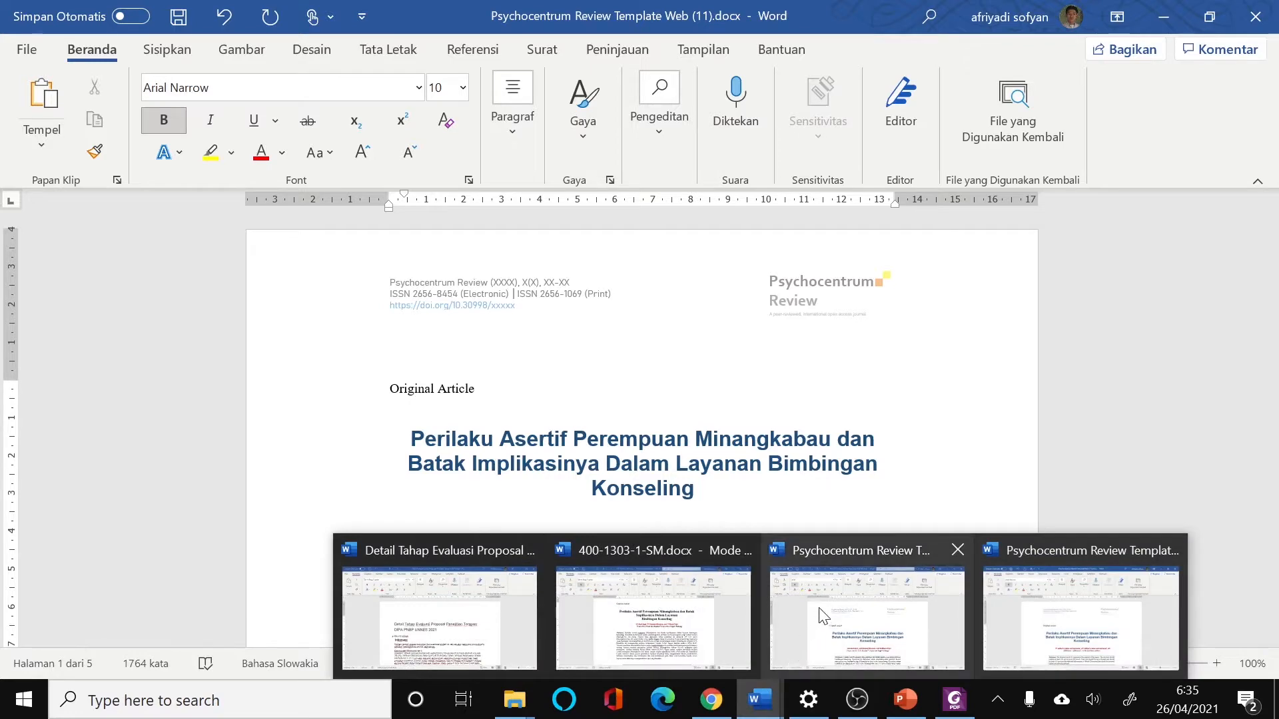
left_click(646, 596)
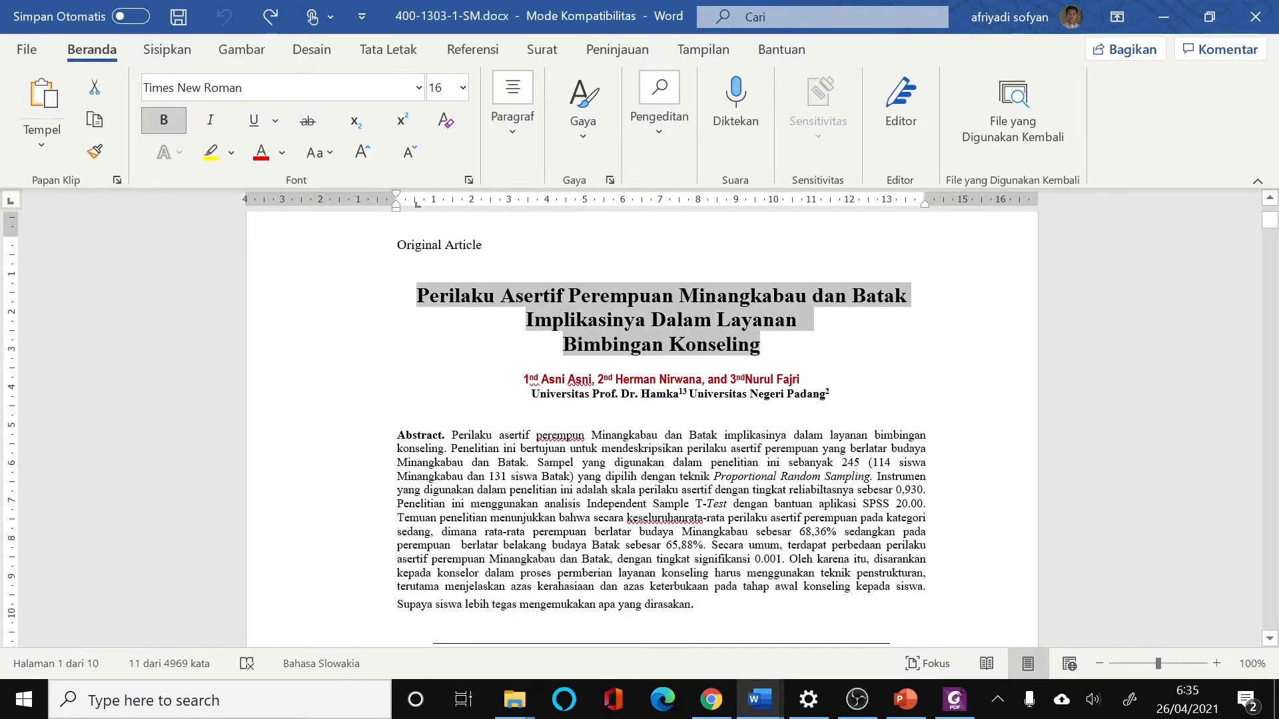
left_click_drag(525, 379, 808, 380)
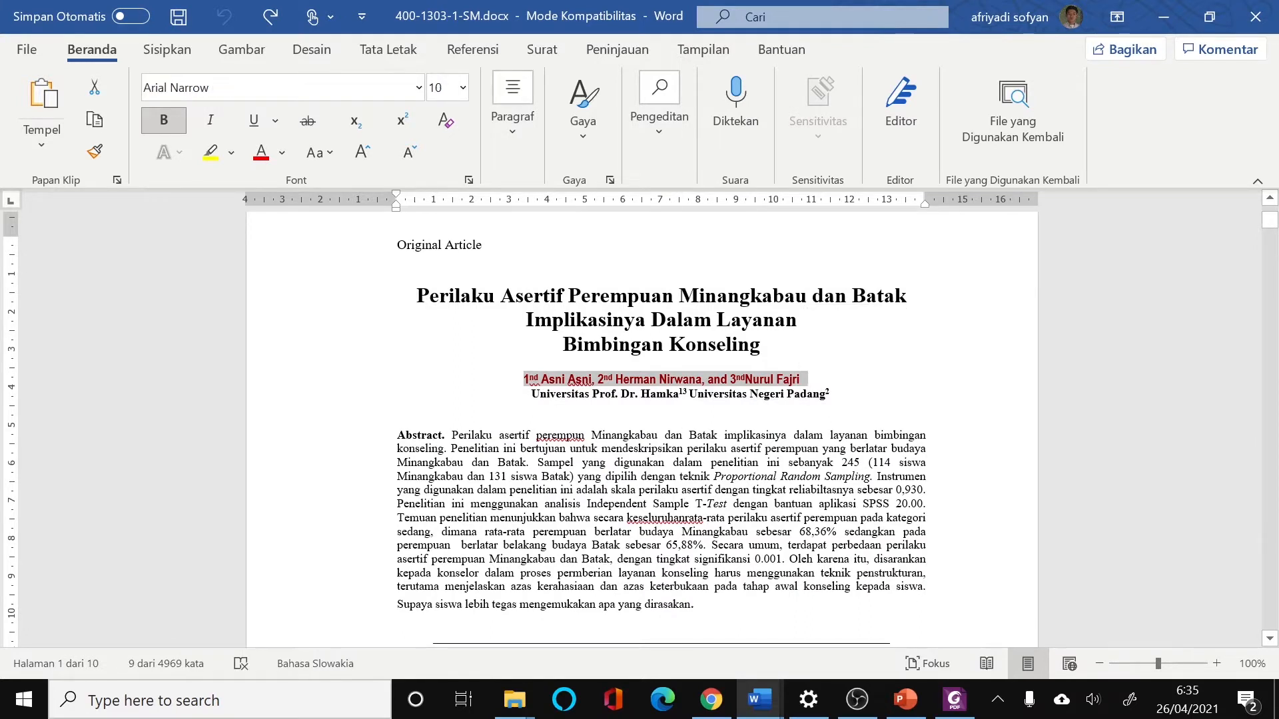
key("shift+Left")
key("ctrl+c")
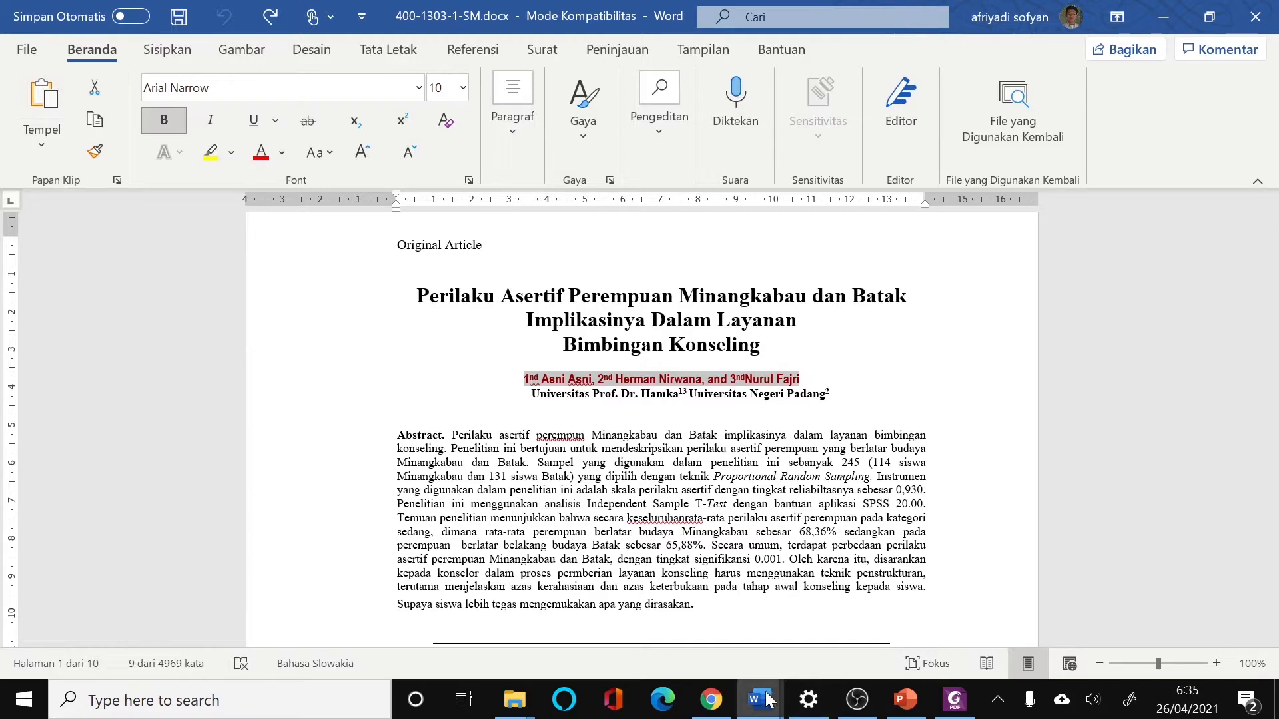
Replace the author placeholder line in Psychocentrum Review Template Web (11).docx with the copied author names, pasted as text only.
mouse_move(773, 698)
left_click(1085, 650)
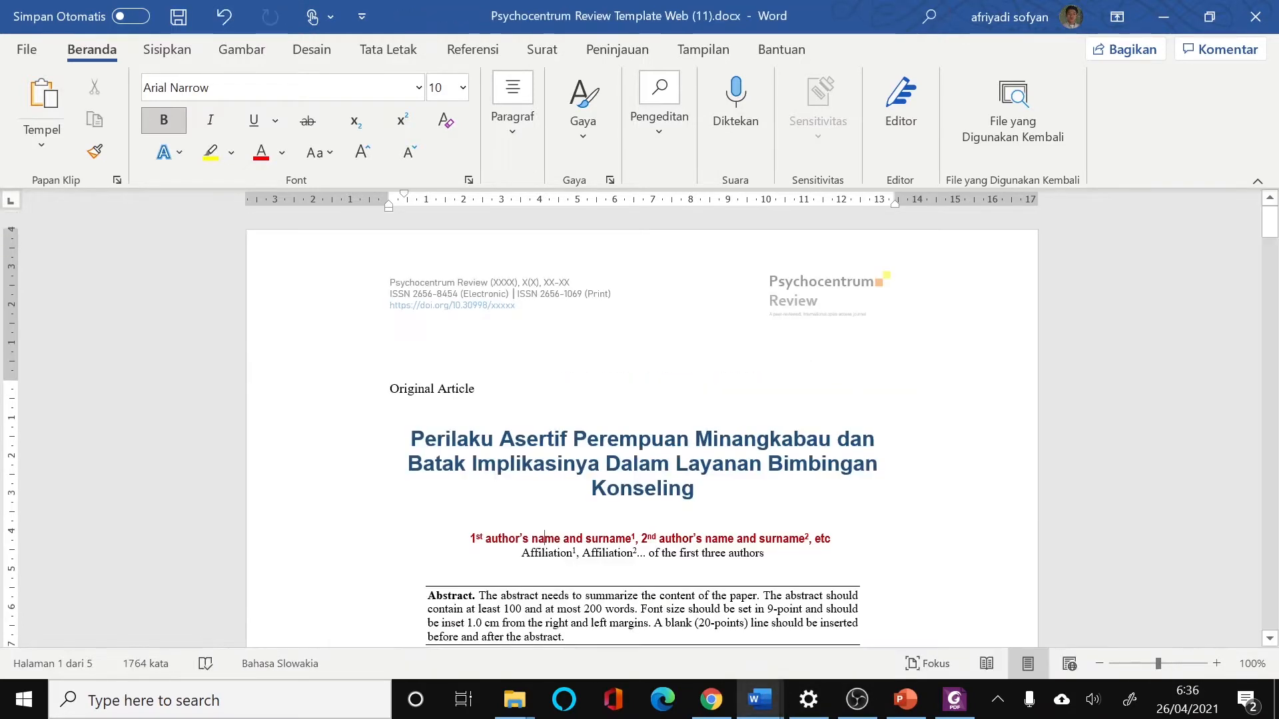
left_click_drag(469, 538, 830, 539)
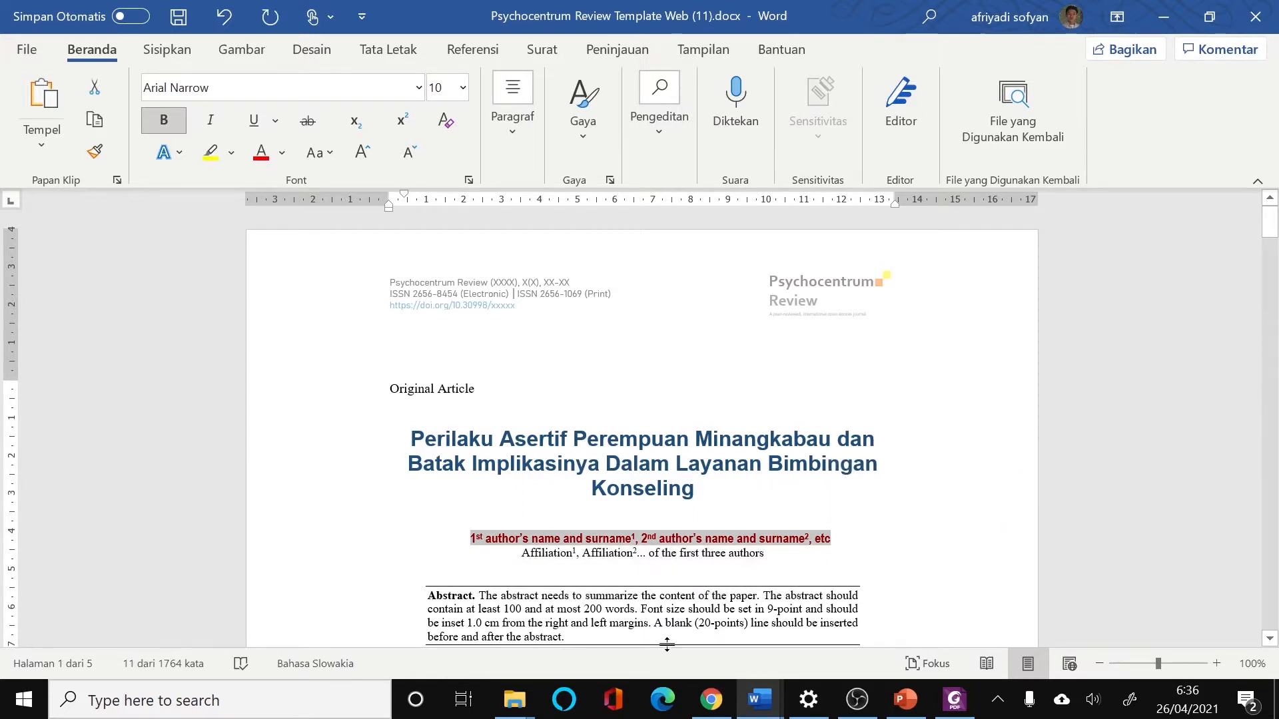
right_click(741, 541)
left_click(917, 314)
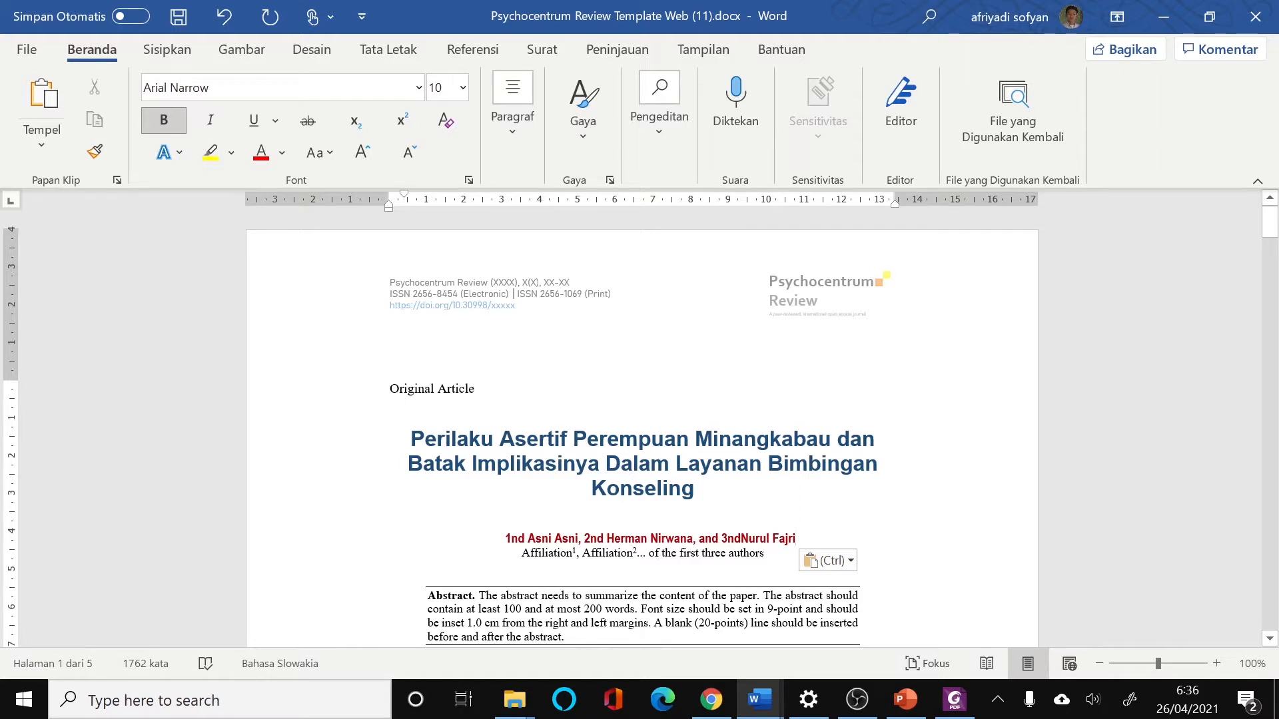
Copy the university affiliation line below the author names in 400-1303-1-SM.docx.
left_click_drag(522, 553, 764, 554)
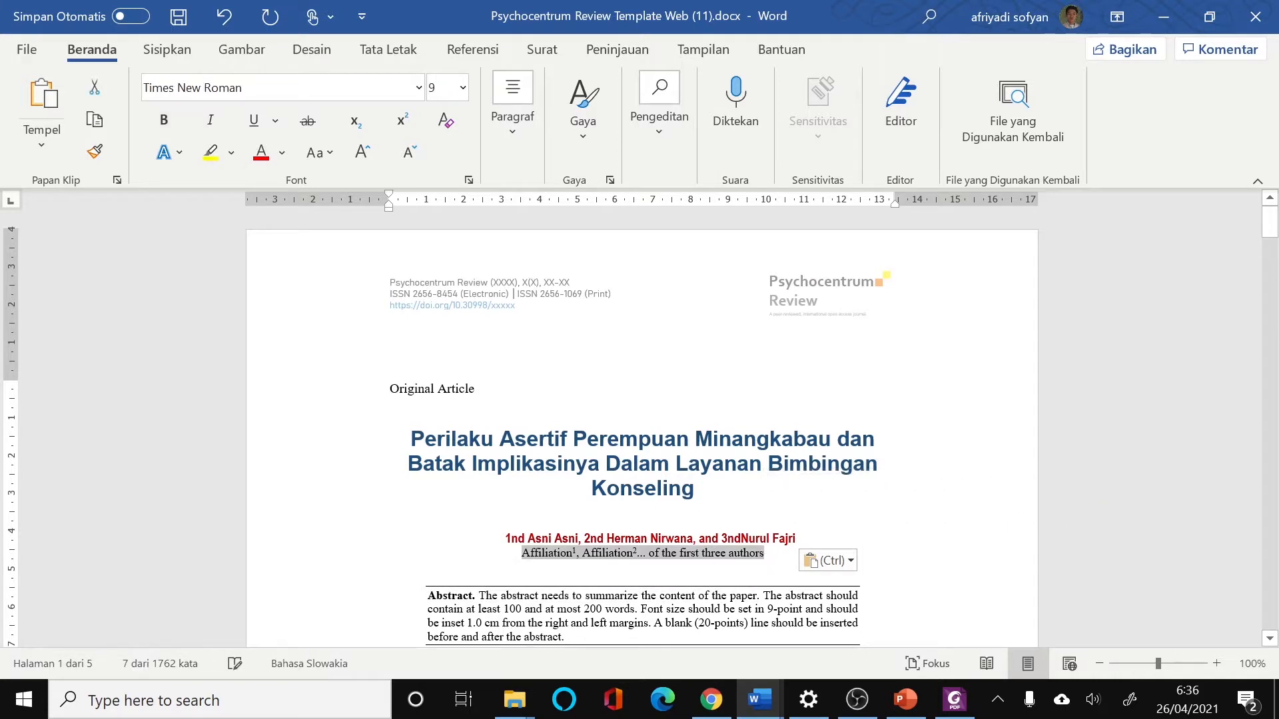
left_click(600, 554)
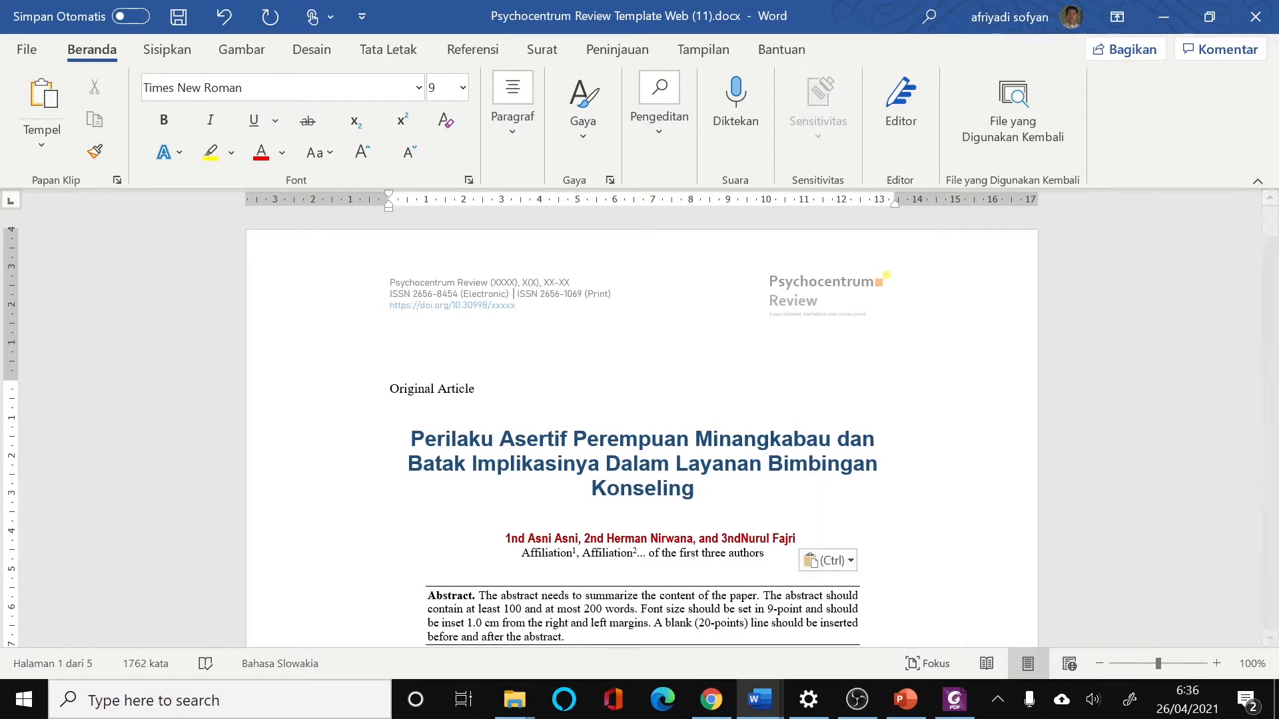
mouse_move(753, 699)
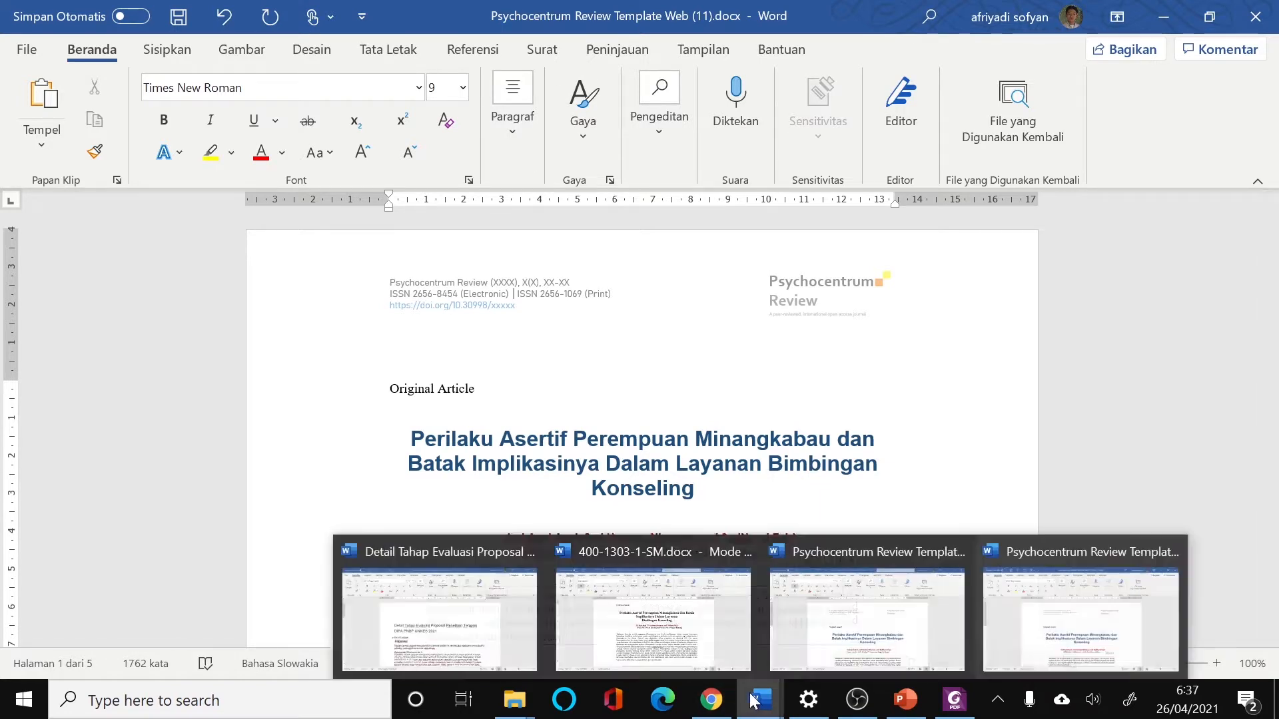
left_click(656, 620)
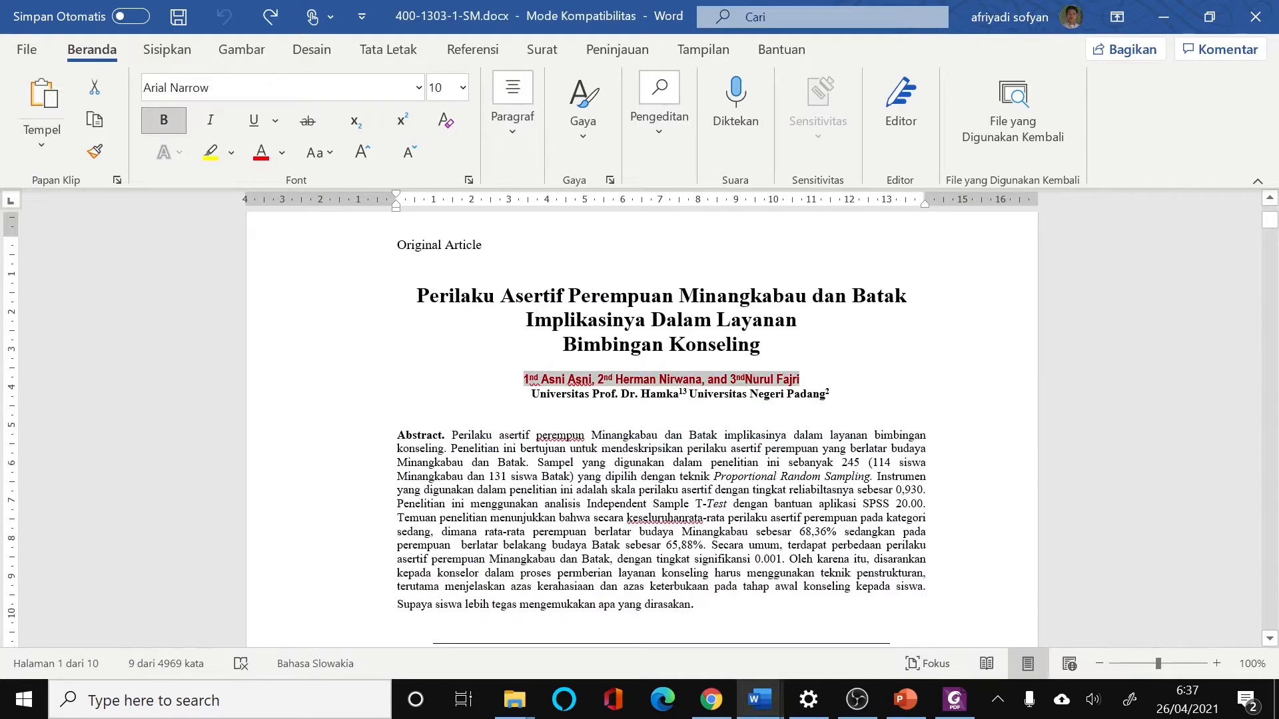
triple_click(682, 394)
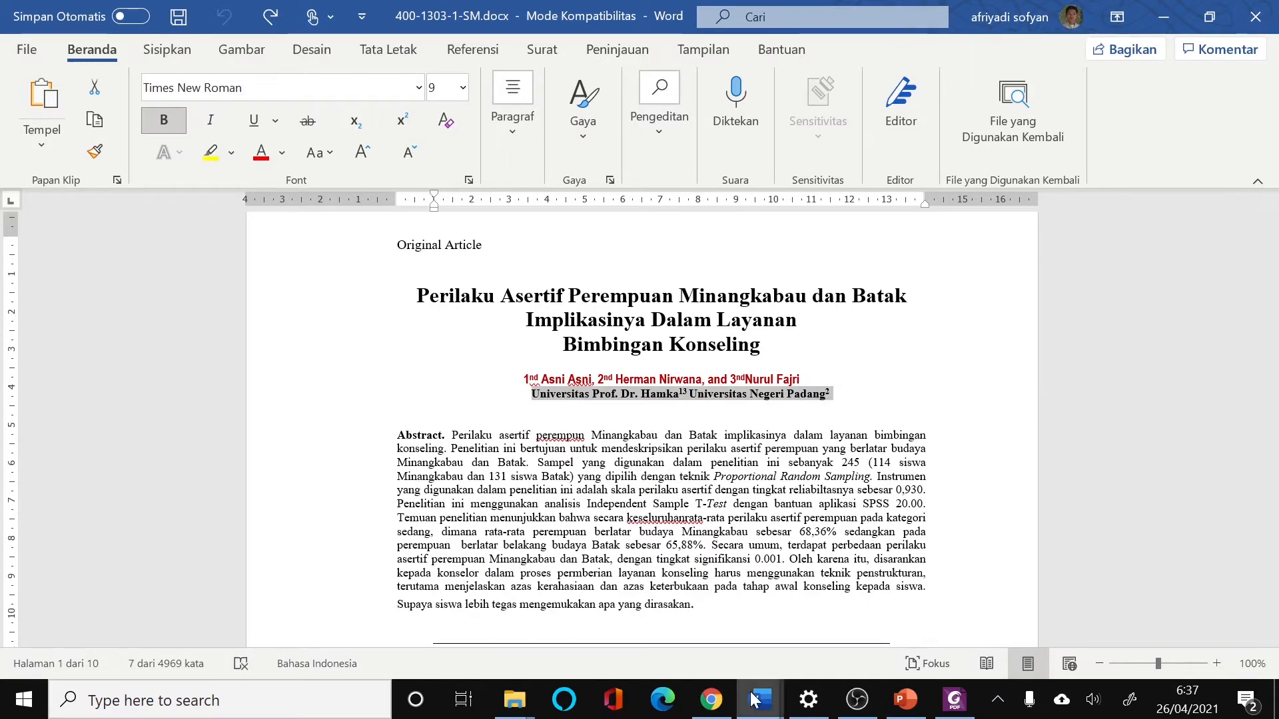
Replace the affiliation placeholder line in Psychocentrum Review Template Web (11).docx with the copied university affiliations, pasted as text only.
mouse_move(758, 700)
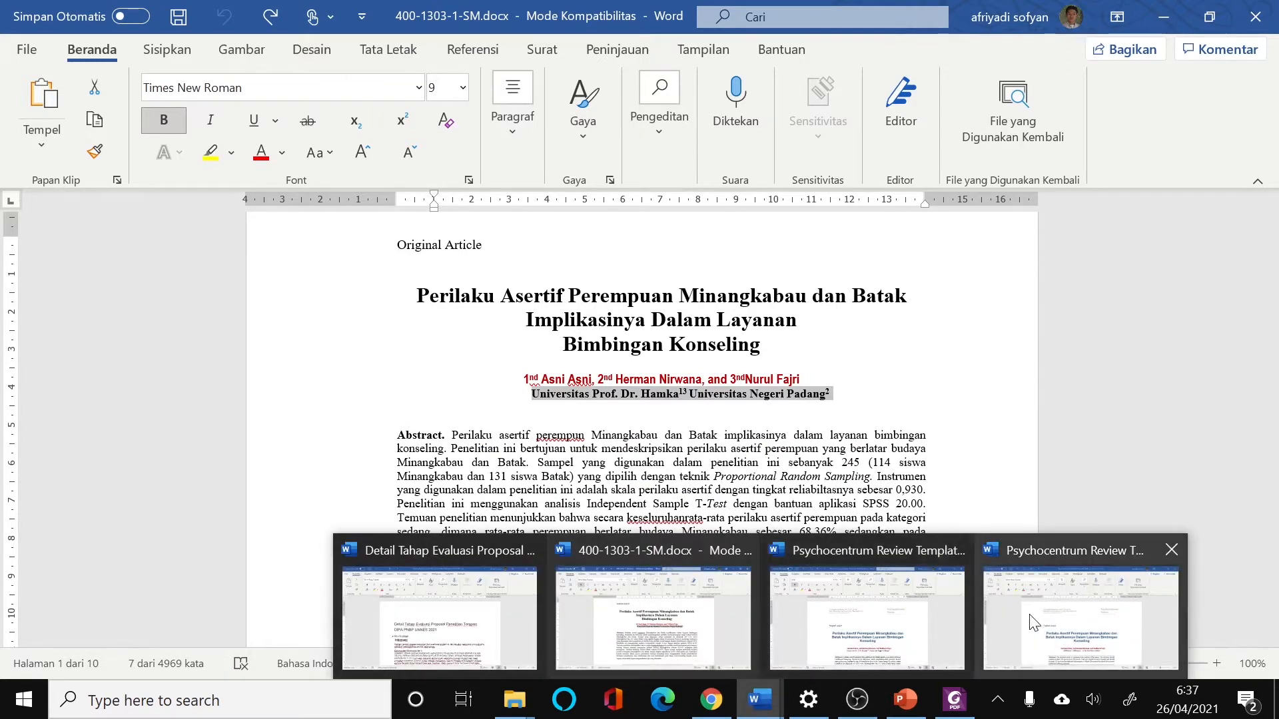
left_click(1080, 606)
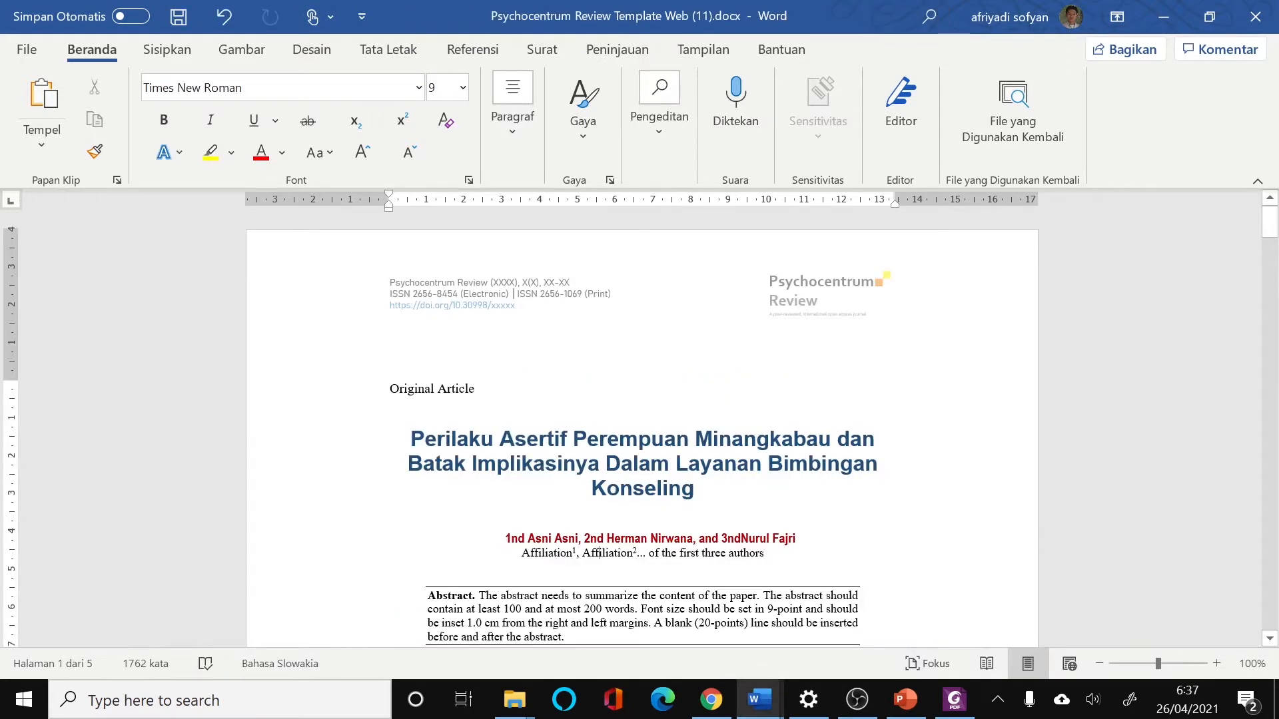
key("shift+Down")
key("shift+Down")
key("shift+Up")
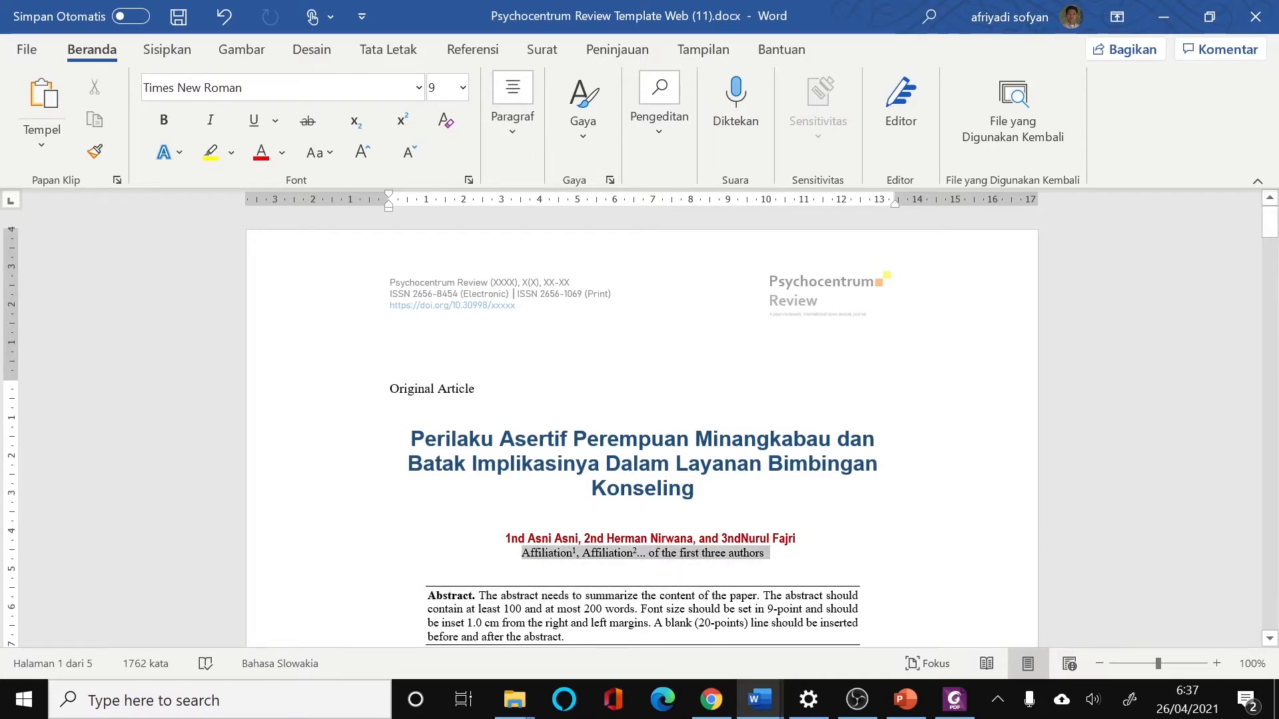
mouse_move(767, 565)
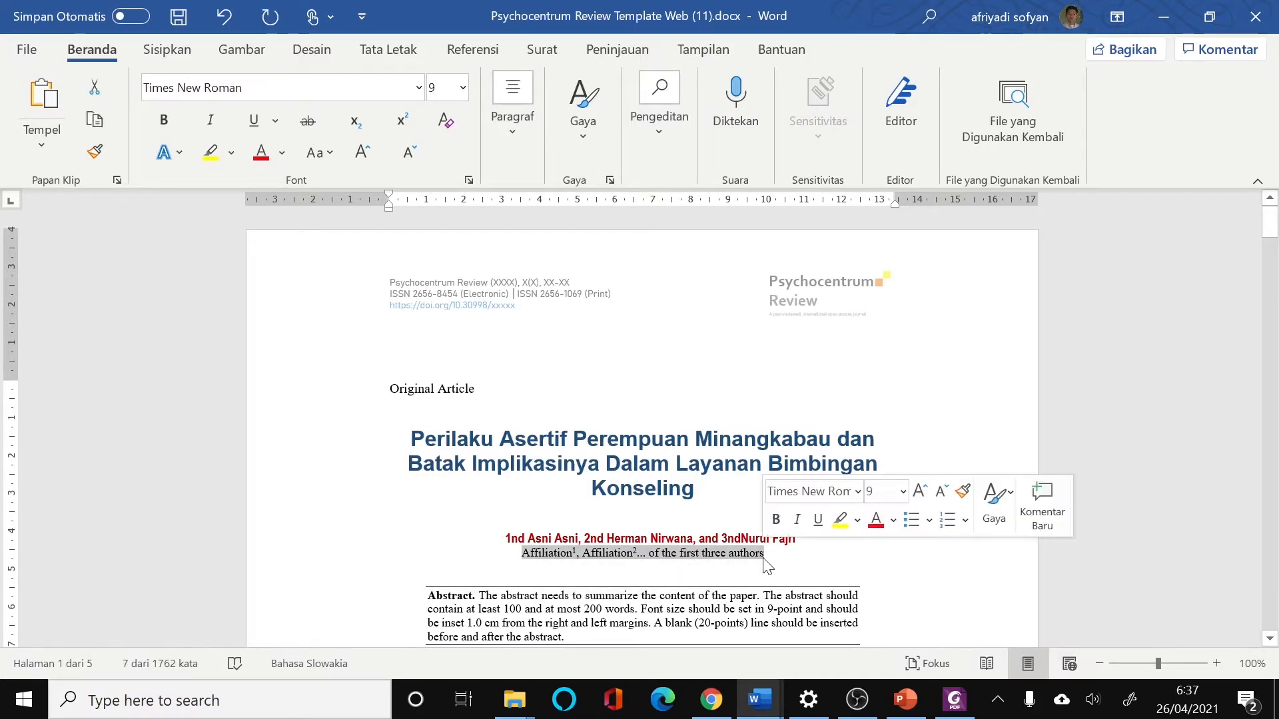
right_click(763, 561)
left_click(763, 595)
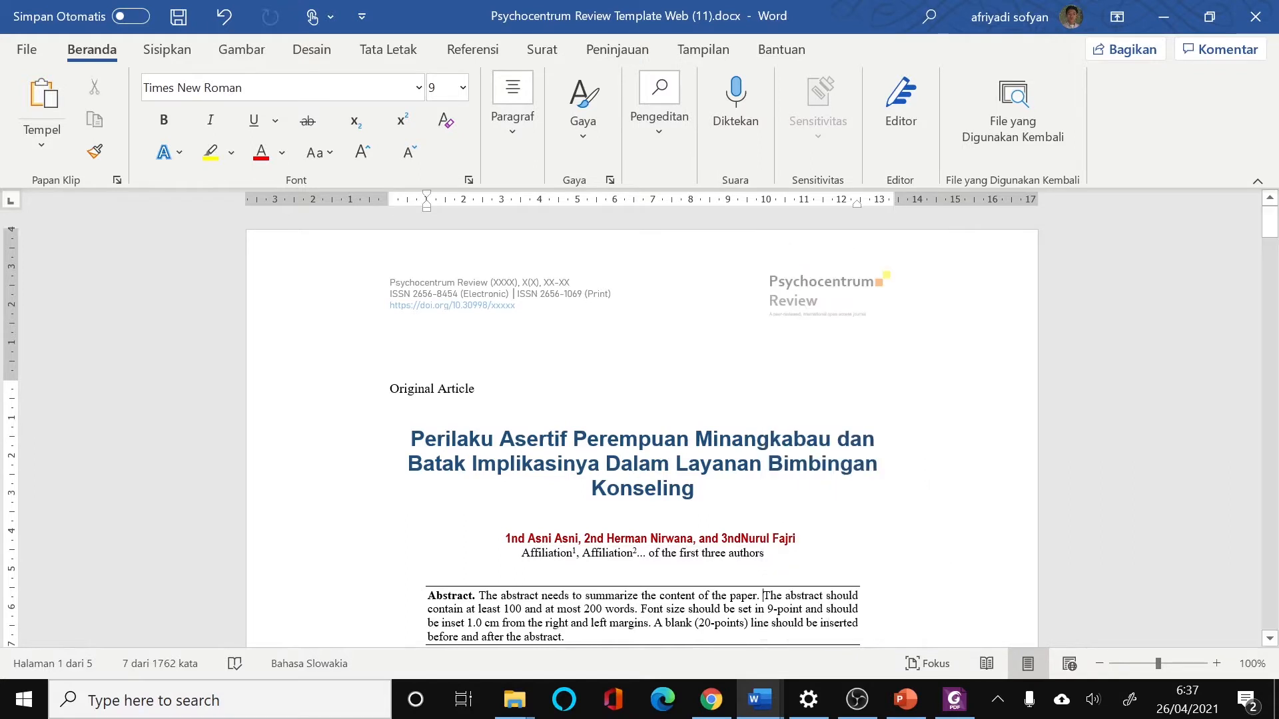
left_click_drag(522, 553, 764, 558)
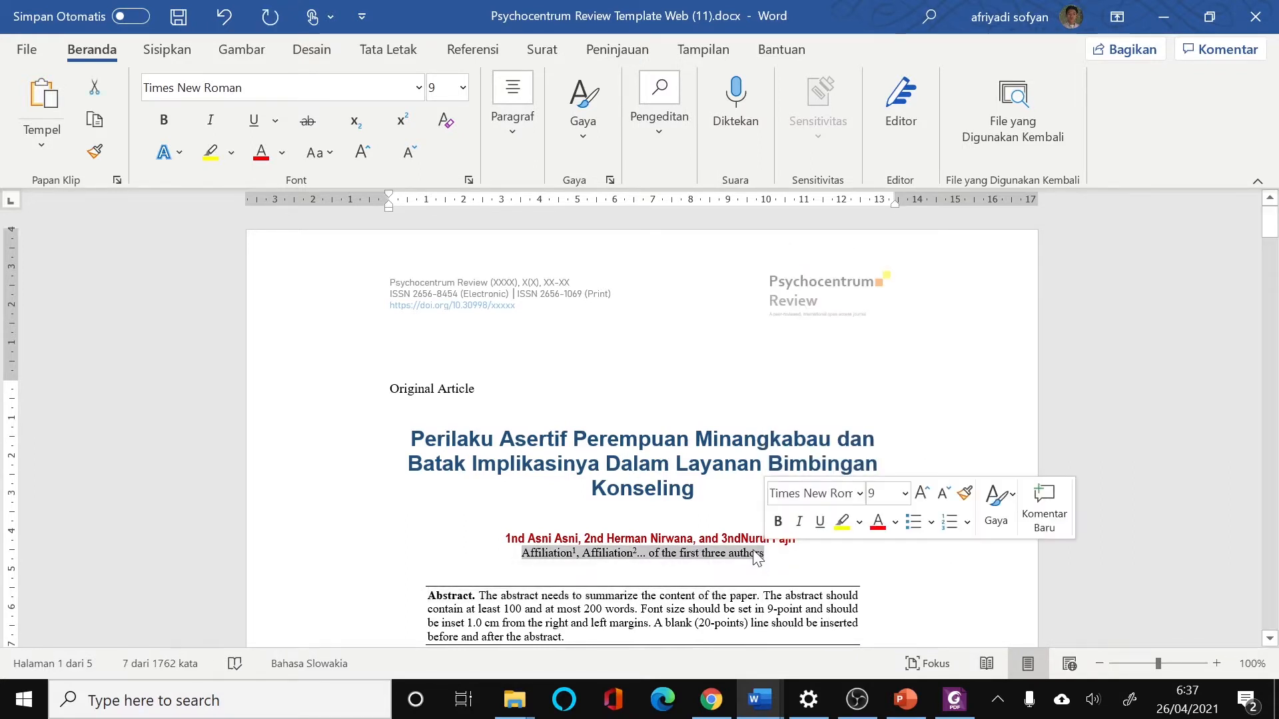
right_click(762, 558)
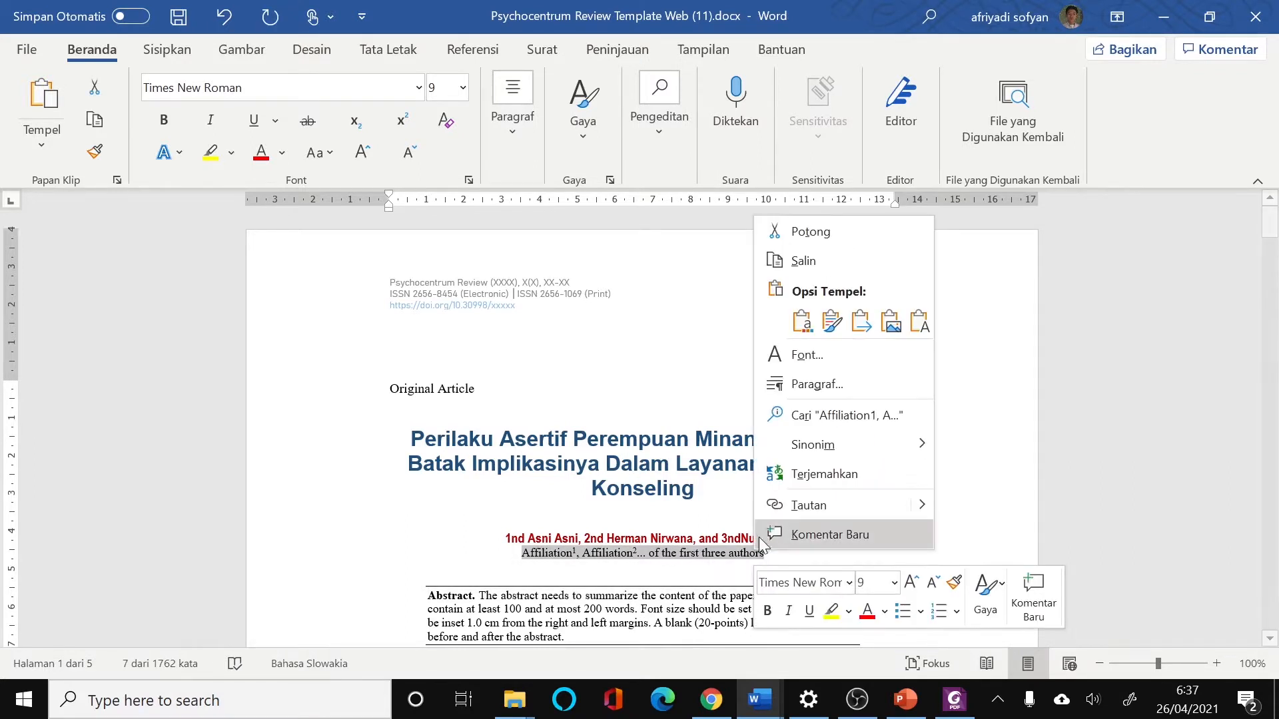
left_click(920, 322)
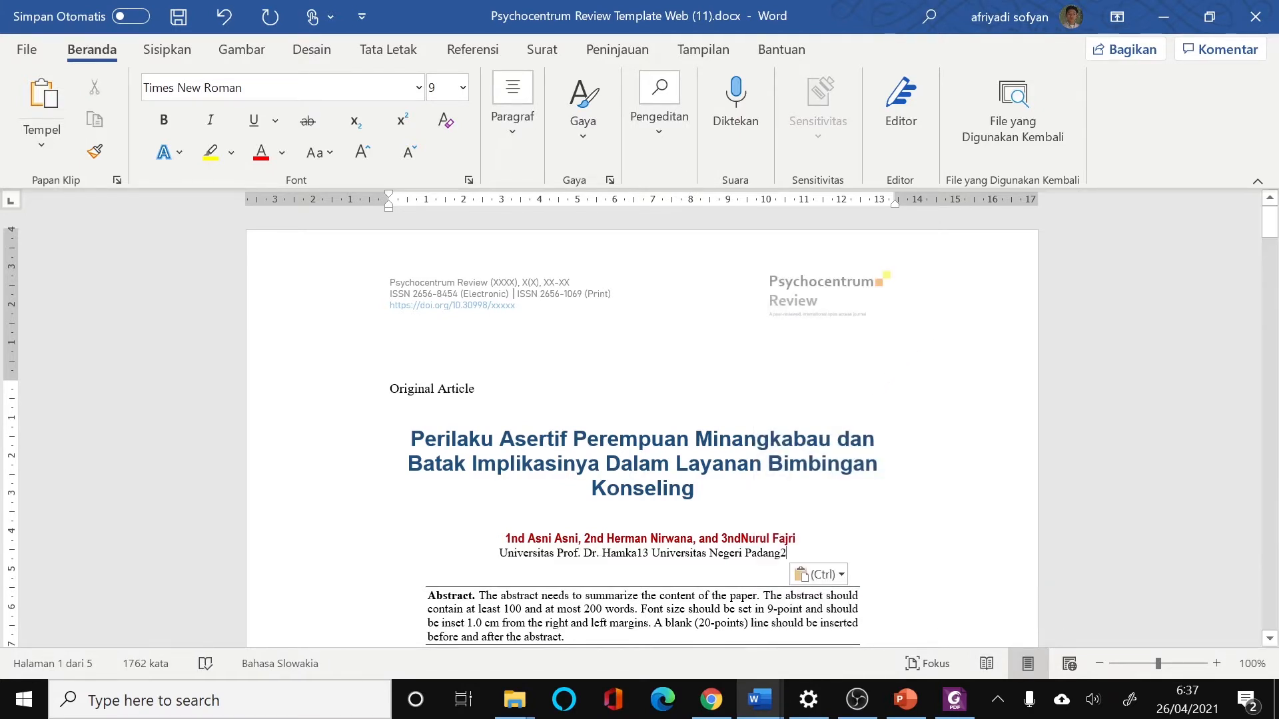
Change the 2 after "Universitas Negeri Padang" in the affiliation line to a superscript 2.
key("BackSpace")
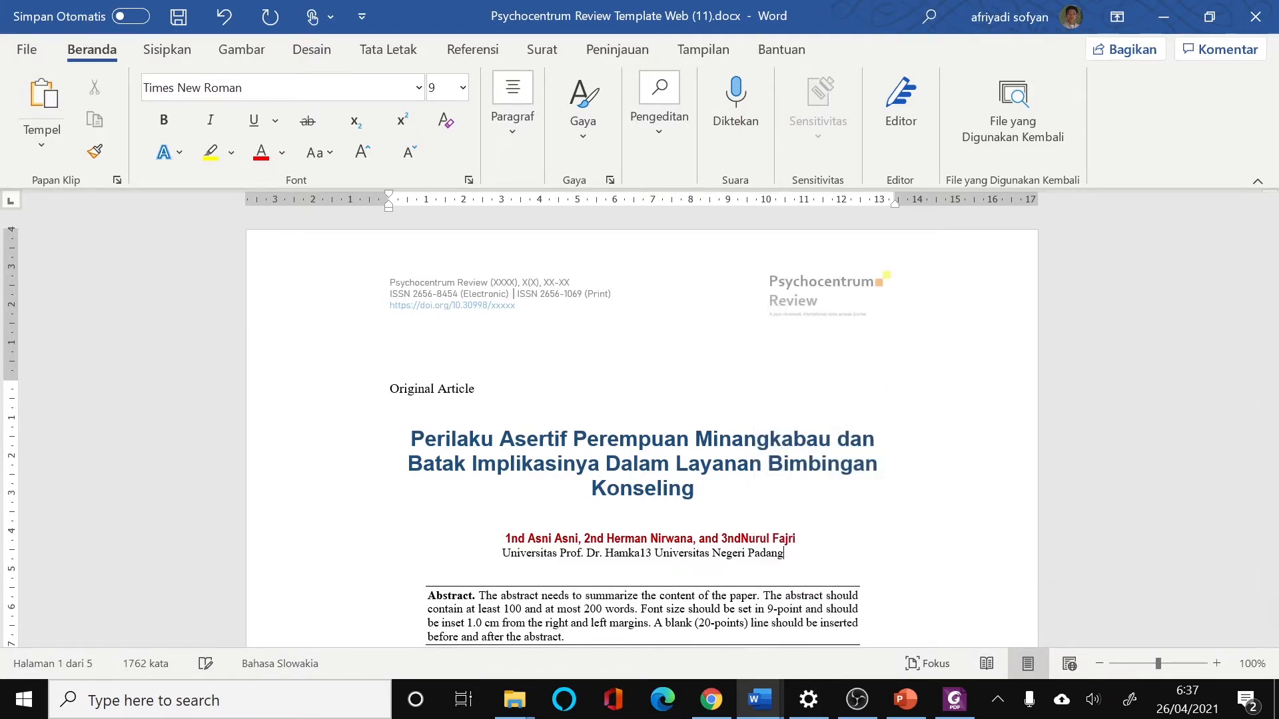
left_click(402, 120)
type("2")
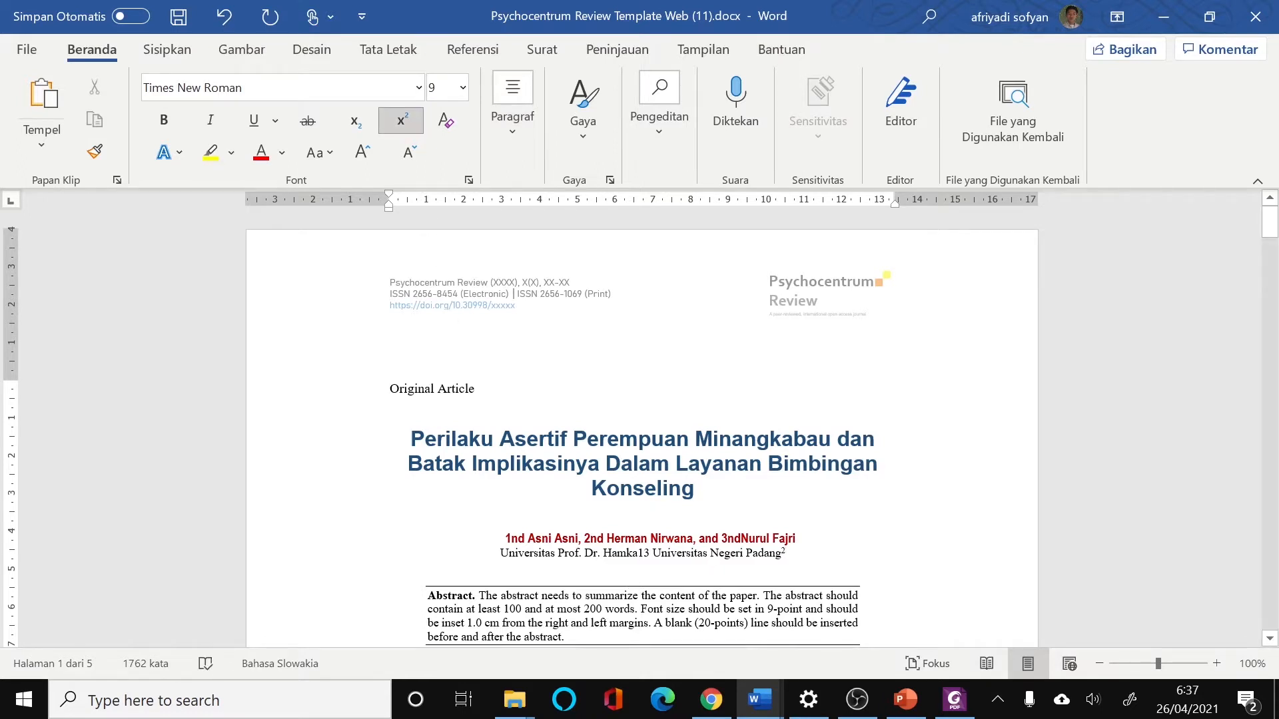
Replace the number after "Universitas Prof. Dr. Hamka" in the affiliation line with a superscript 12.
left_click(650, 553)
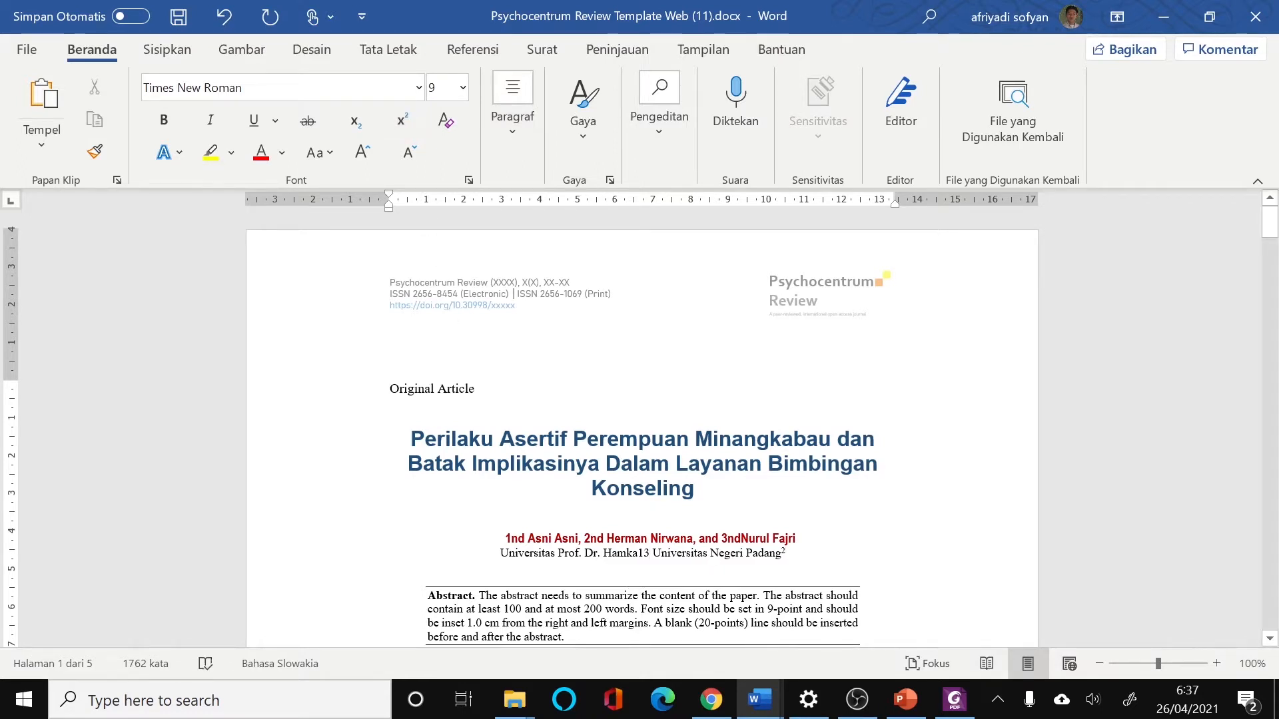
key("BackSpace")
key("BackSpace")
type("12")
key("BackSpace")
key("BackSpace")
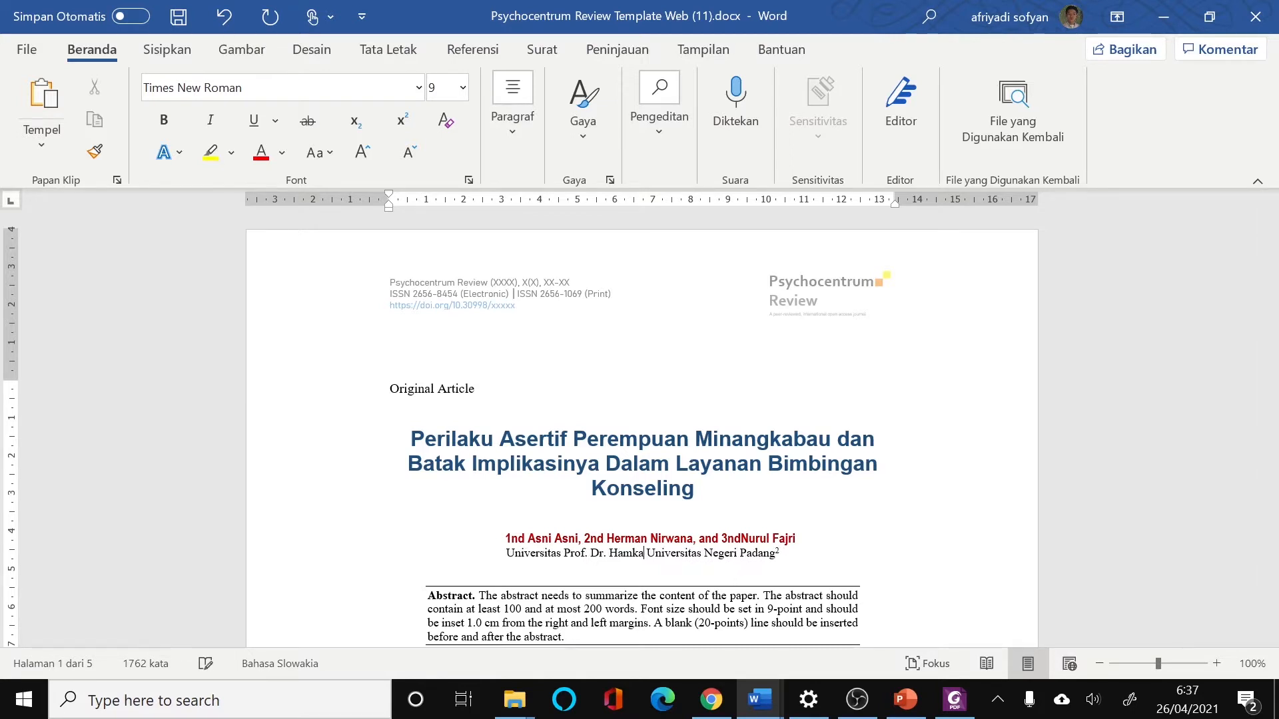
left_click(402, 121)
type("1")
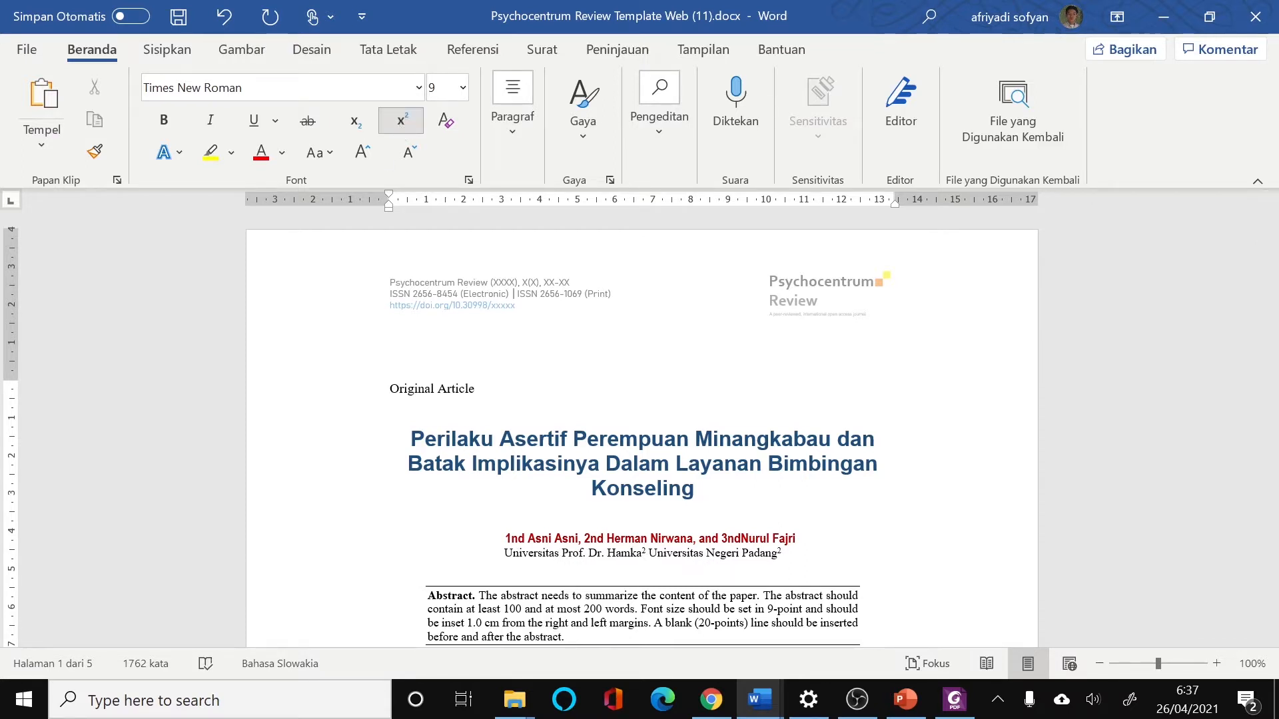
type("2")
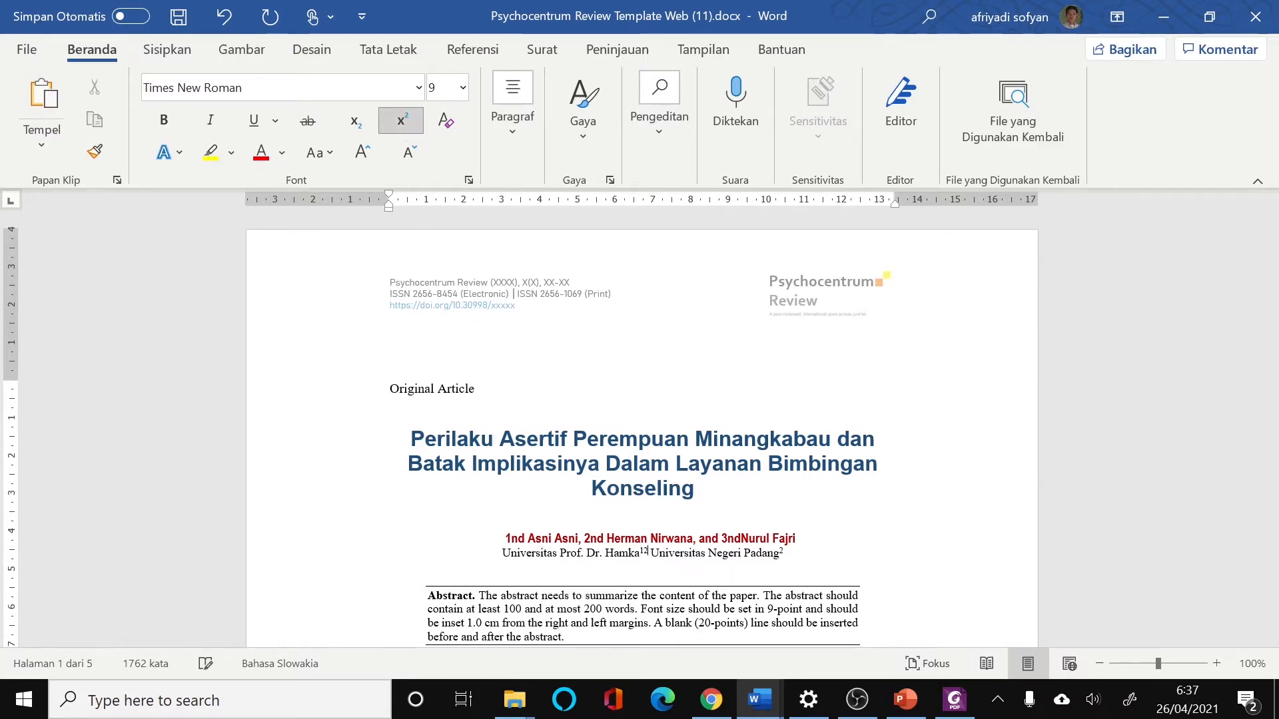
Copy the abstract text following the "Abstract." label in 400-1303-1-SM.docx.
scroll(468, 377, "down", 4)
left_click(518, 465)
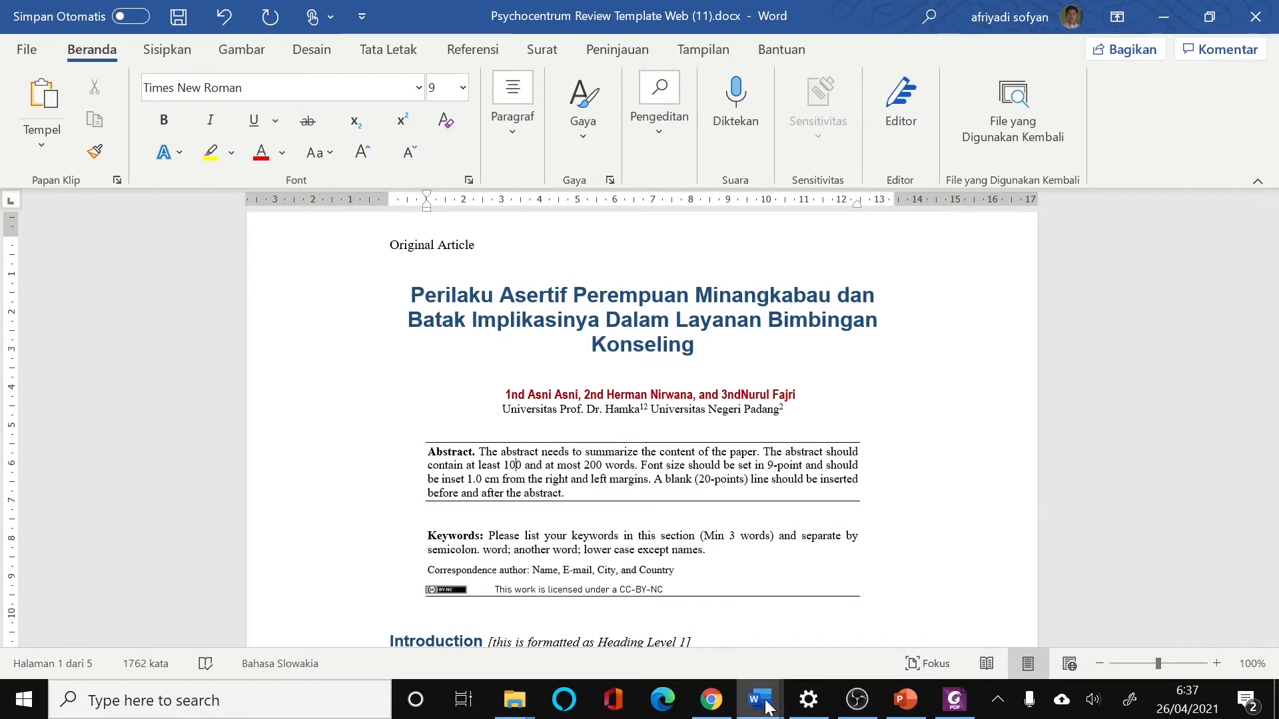
mouse_move(767, 707)
left_click(666, 620)
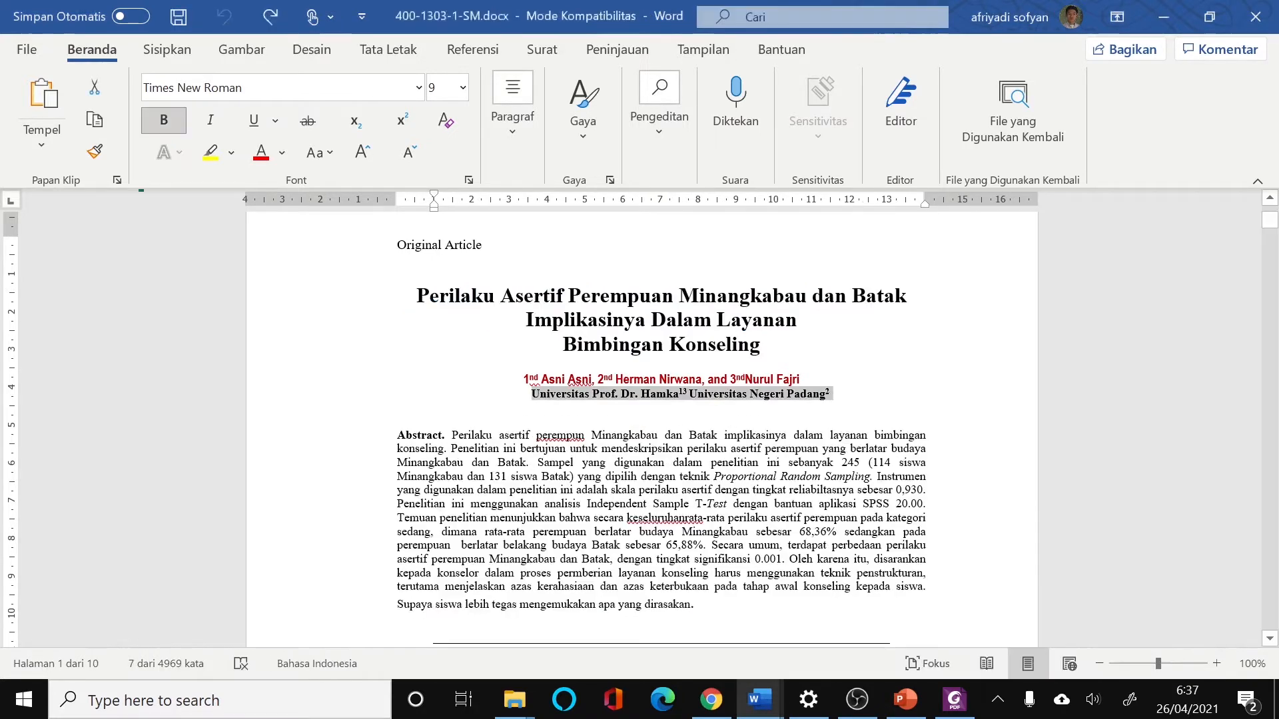
left_click_drag(453, 436, 682, 604)
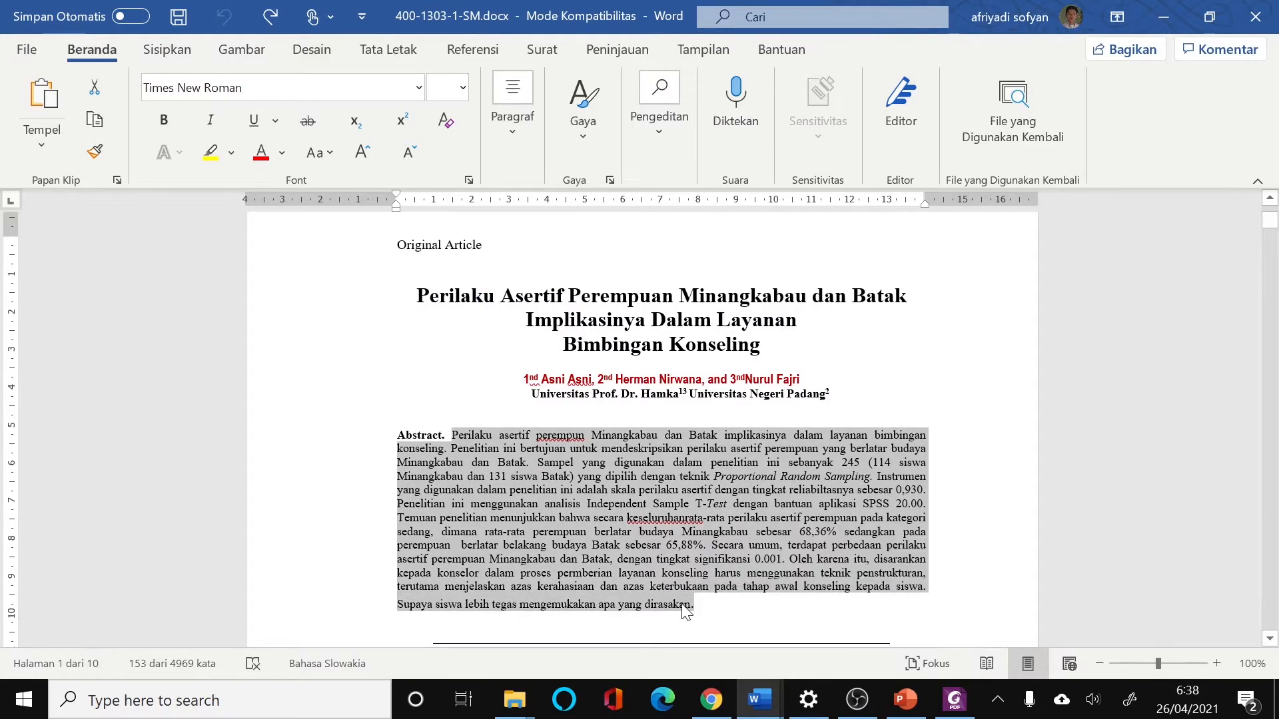
Replace the abstract placeholder from "at least 100" onward in Psychocentrum Review Template Web (11).docx with the copied abstract, pasted as text only.
mouse_move(762, 703)
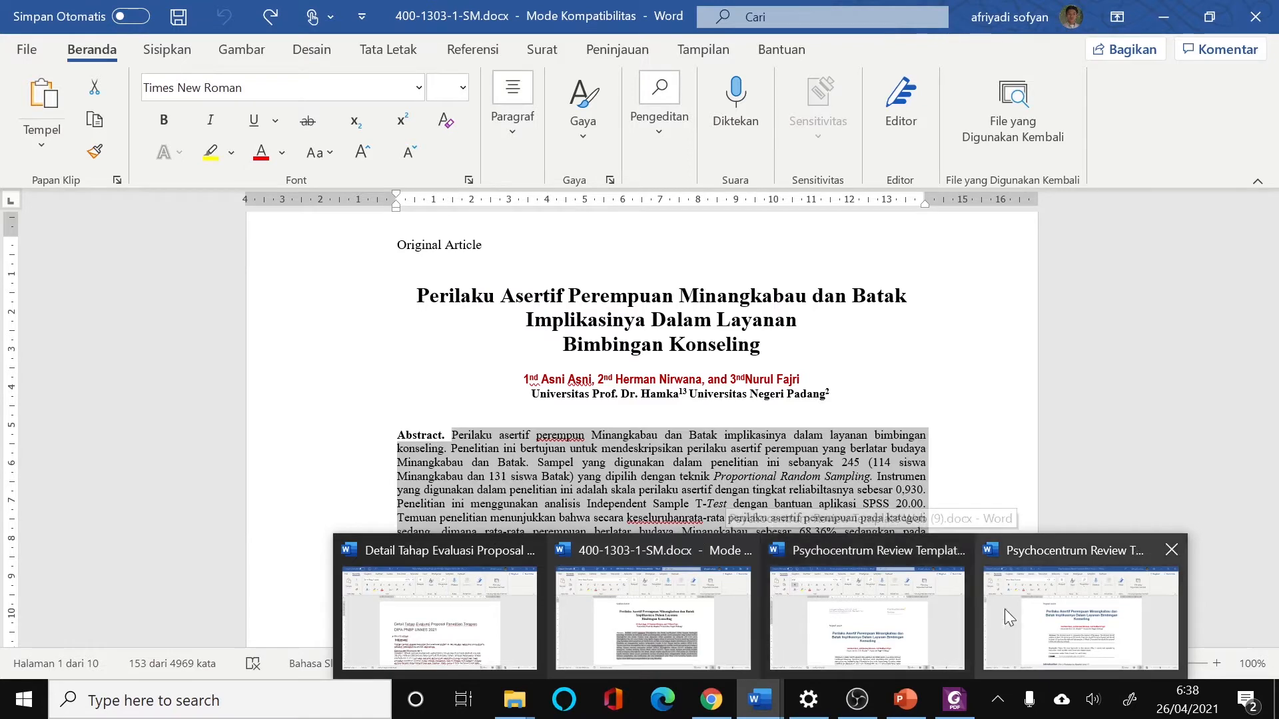
left_click(1034, 616)
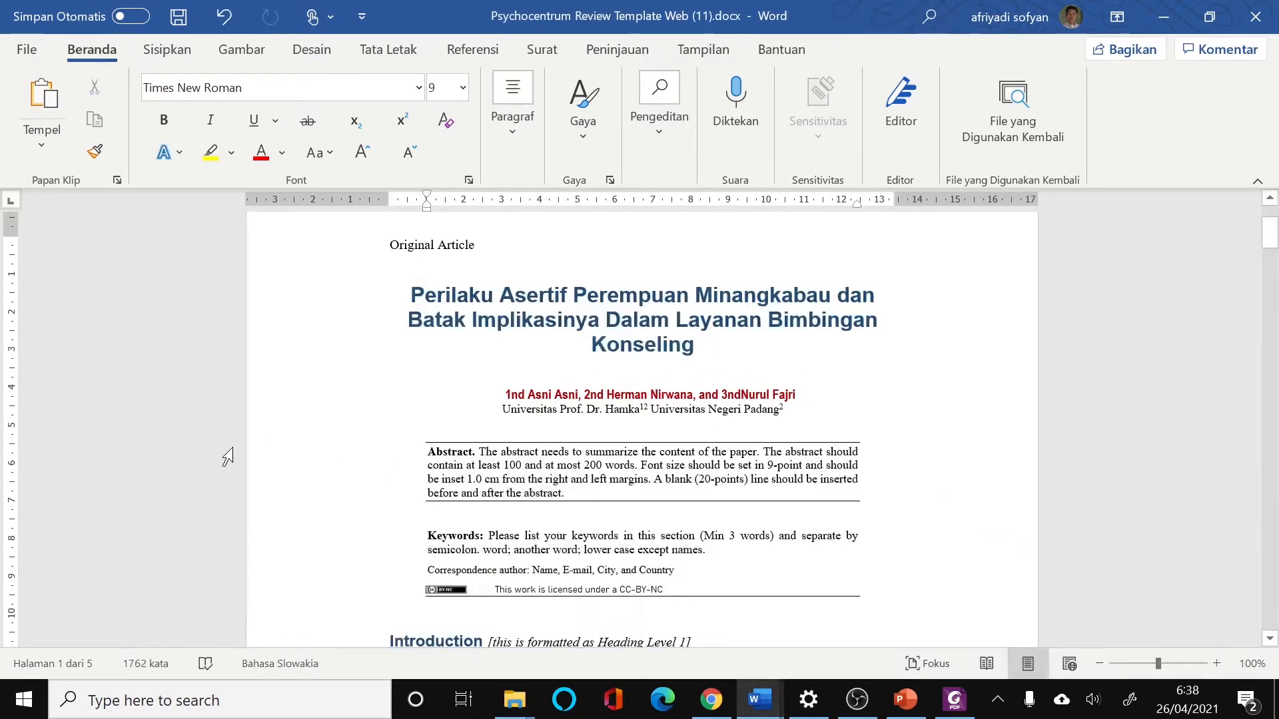
left_click_drag(427, 451, 564, 493)
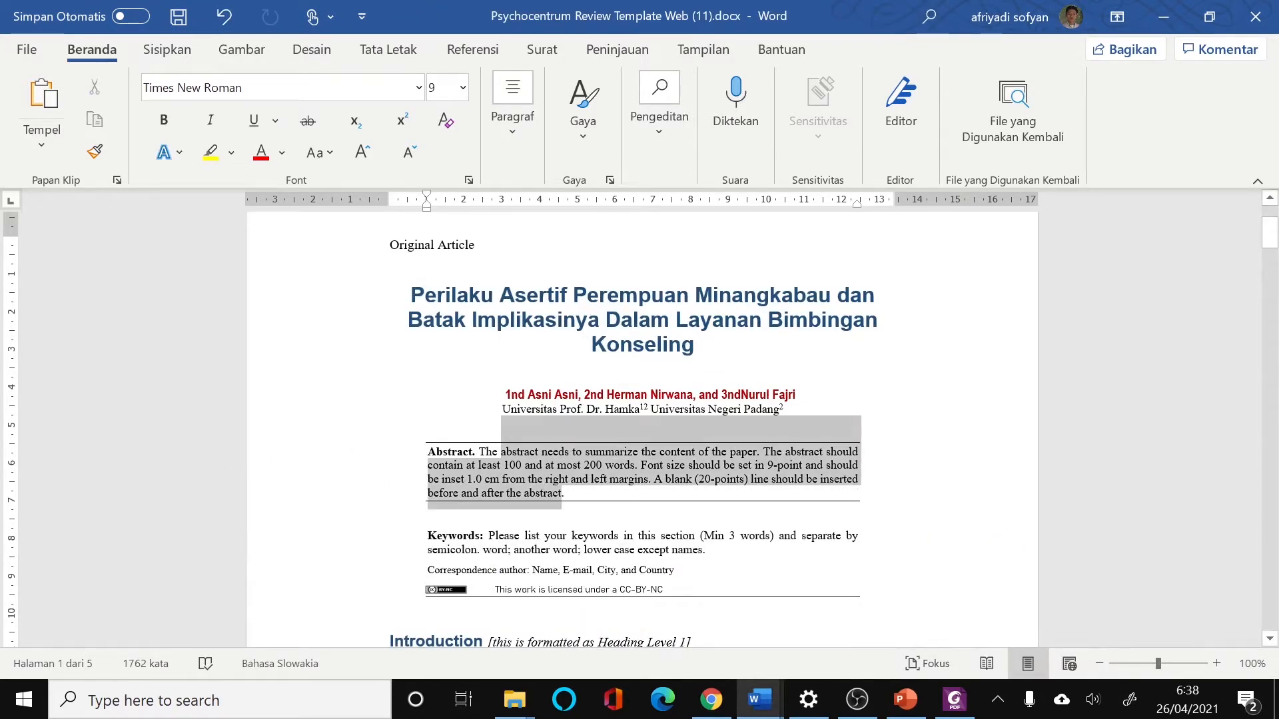
left_click(553, 493)
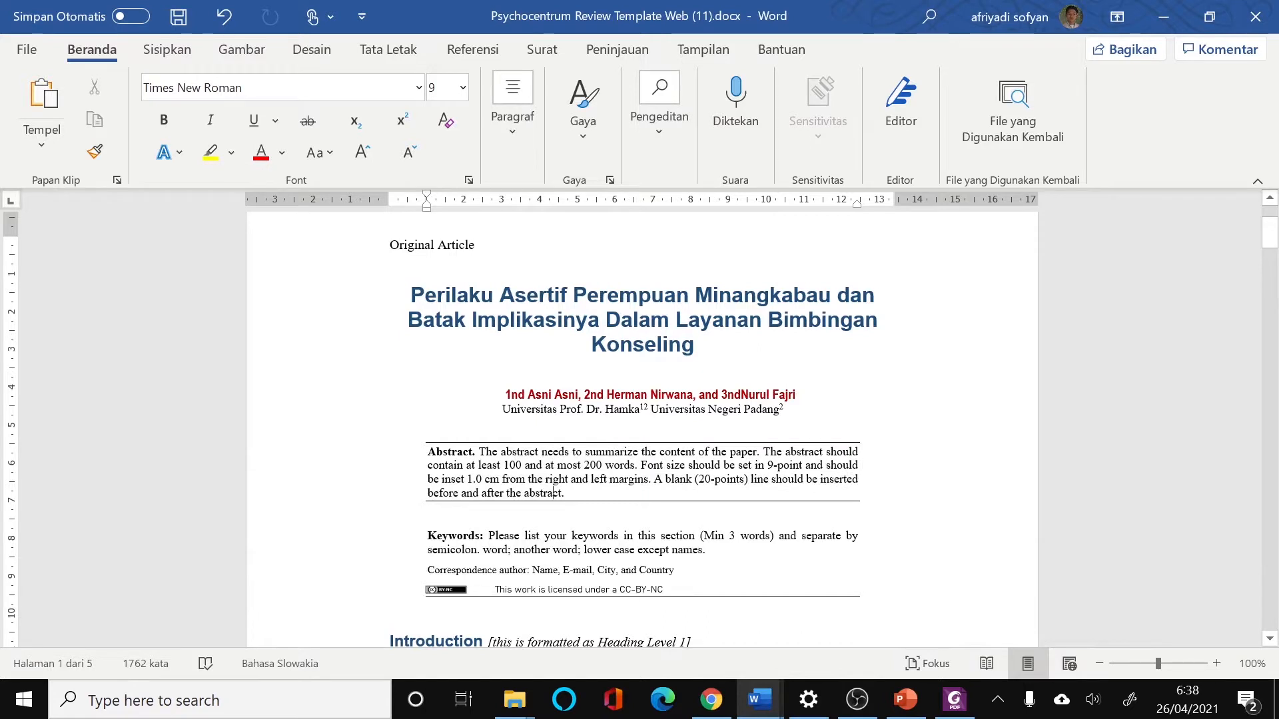
left_click_drag(466, 465, 563, 505)
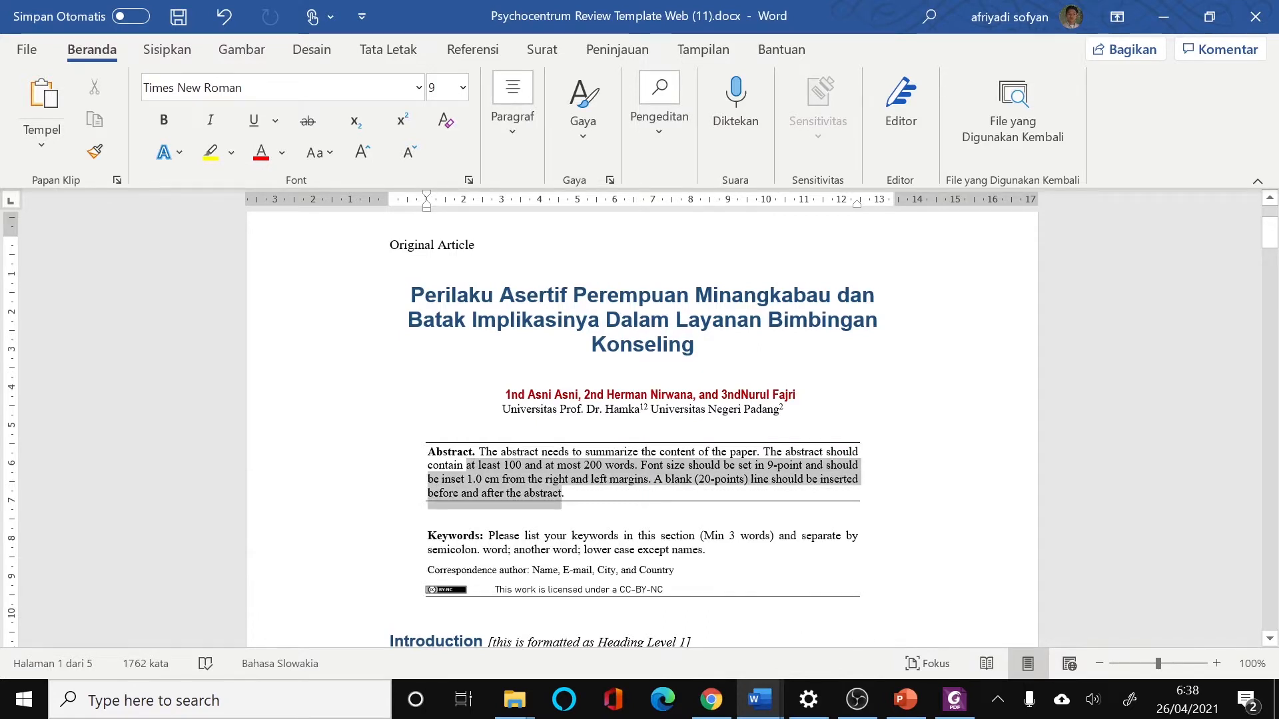
right_click(548, 493)
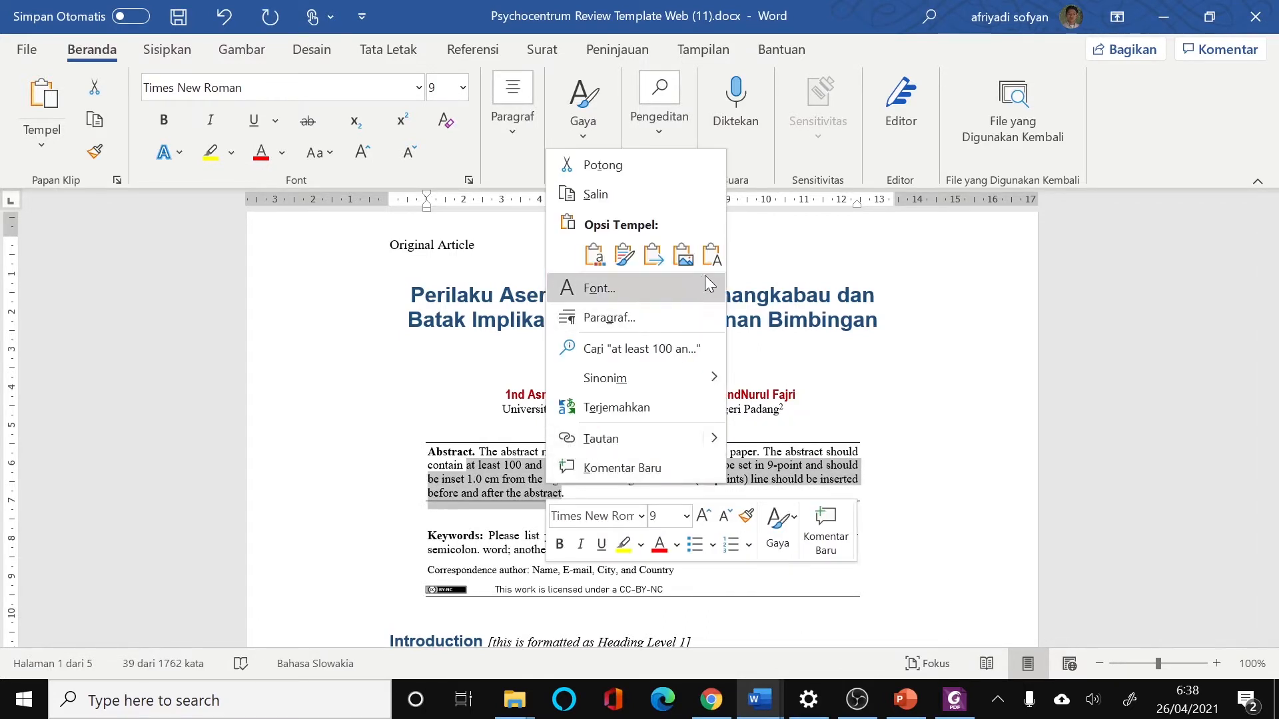
left_click(712, 255)
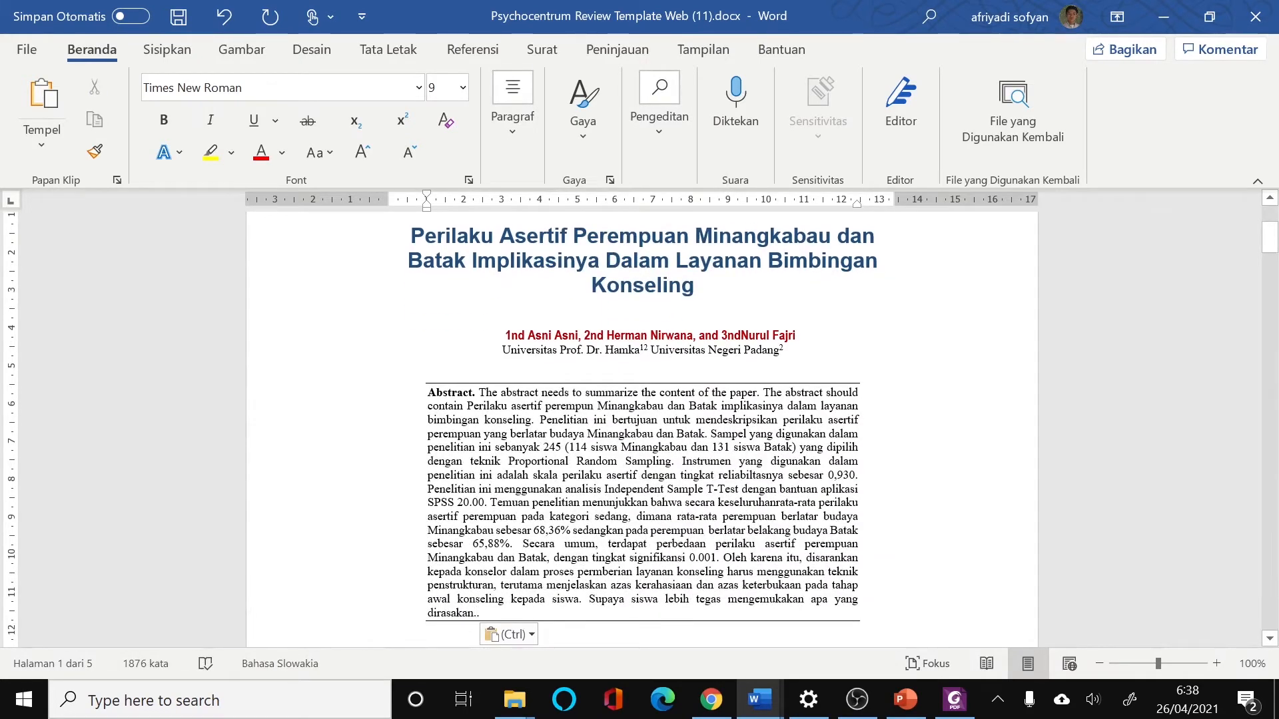
Delete the leftover placeholder text between the "Abstract." label and "Perilaku asertif" at the start of the pasted abstract.
left_click(467, 406)
key("BackSpace")
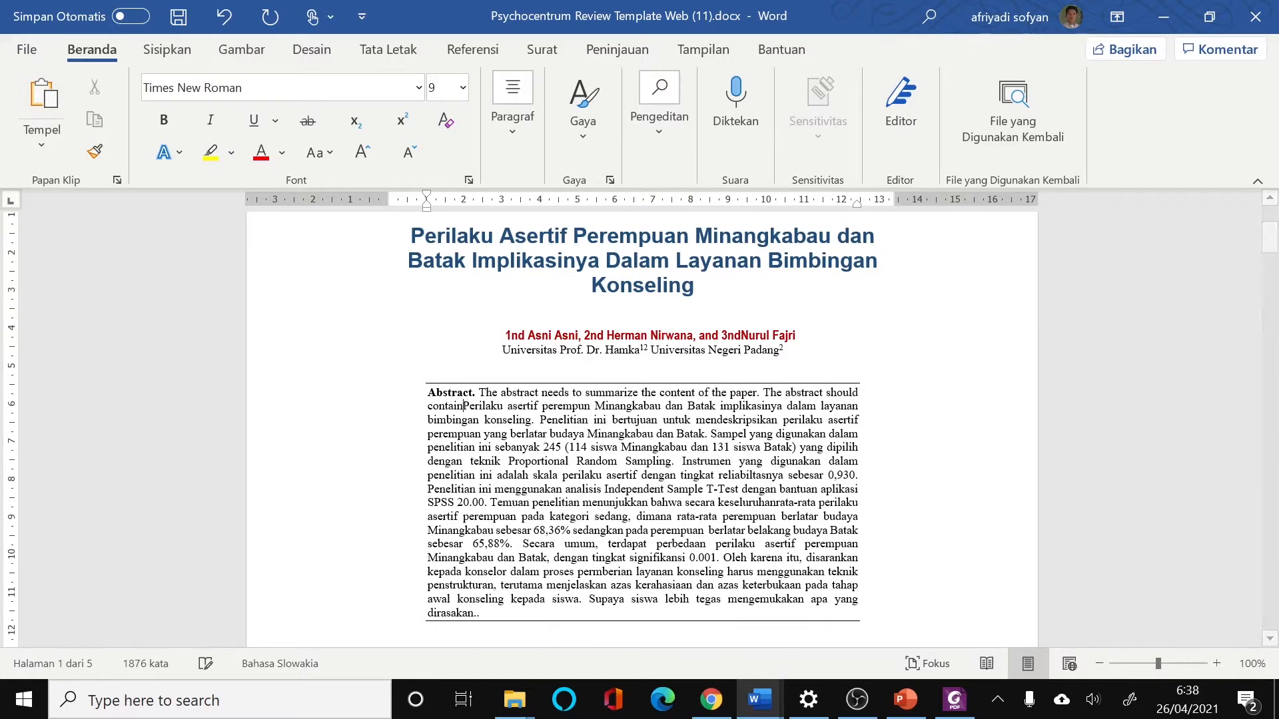
key("BackSpace")
key("BackSpace")
key("BackSpace")
key("BackSpace")
key("BackSpace")
key("BackSpace")
key("BackSpace")
key("BackSpace")
key("BackSpace")
key("BackSpace")
key("BackSpace")
key("BackSpace")
key("BackSpace")
key("BackSpace")
key("BackSpace")
key("BackSpace")
key("BackSpace")
key("BackSpace")
key("BackSpace")
key("BackSpace")
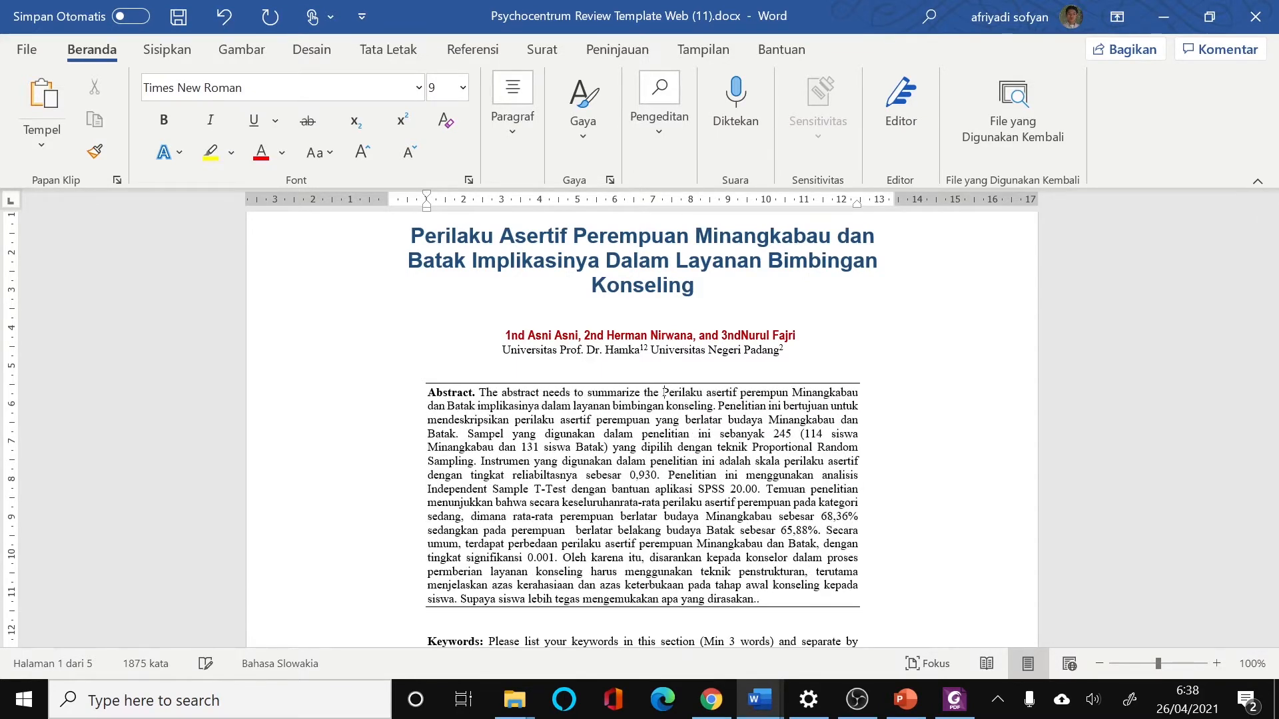
key("BackSpace")
key("BackSpace")
key("BackSpace")
key("BackSpace")
key("BackSpace")
key("BackSpace")
key("BackSpace")
key("BackSpace")
key("BackSpace")
key("BackSpace")
key("BackSpace")
key("BackSpace")
key("BackSpace")
key("BackSpace")
key("BackSpace")
key("BackSpace")
key("BackSpace")
key("BackSpace")
key("BackSpace")
key("BackSpace")
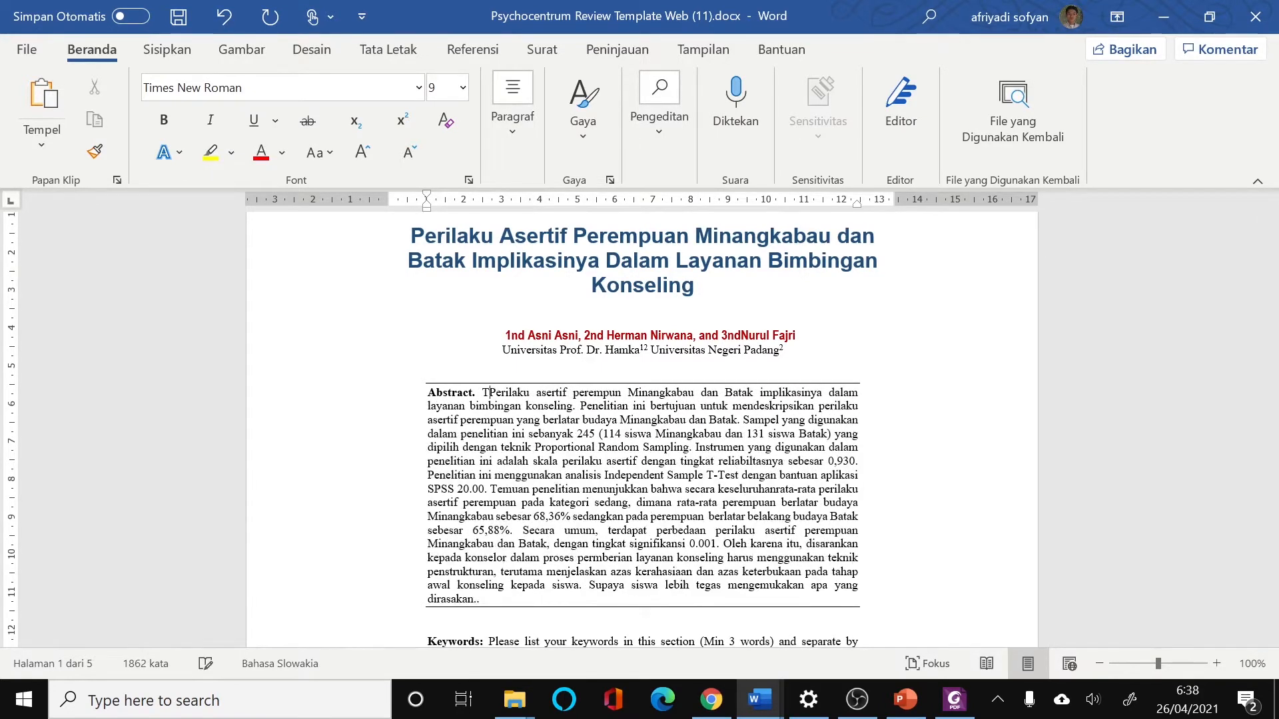
key("BackSpace")
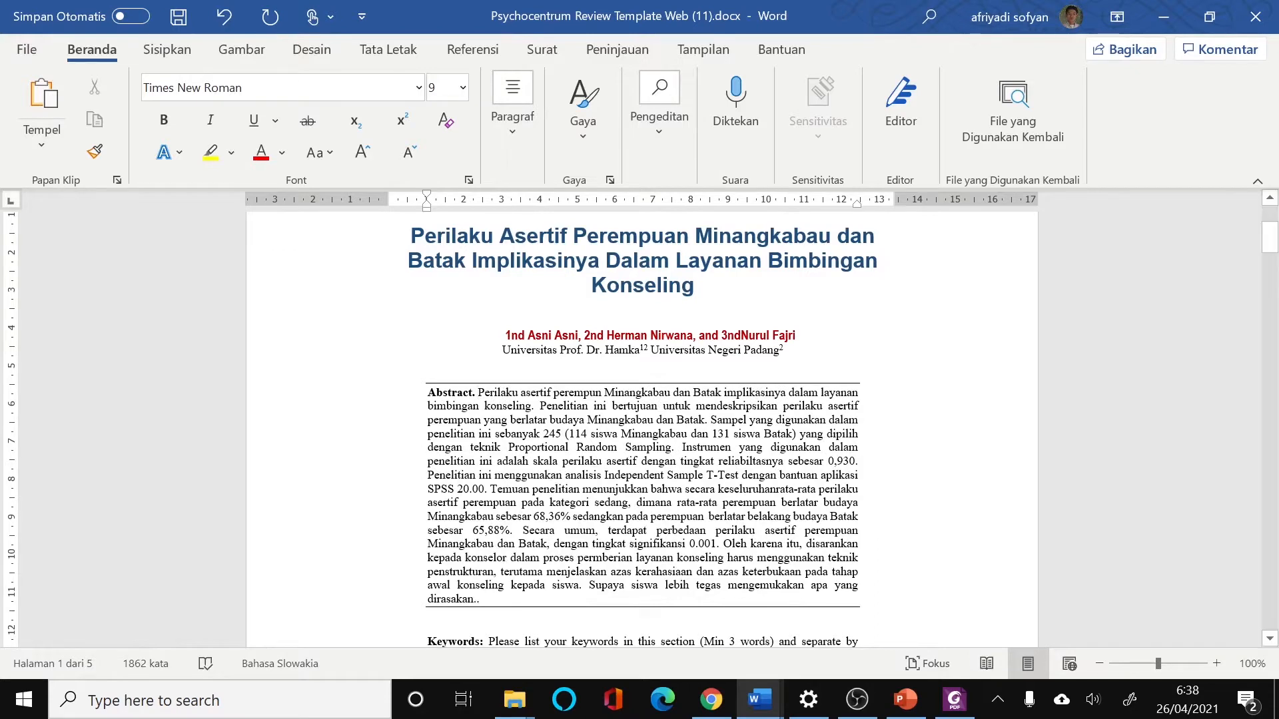
Copy the keywords "Perilaku Asertif; Perempuan; Budaya" in 400-1303-1-SM.docx, without the final period.
scroll(642, 426, "down", 3)
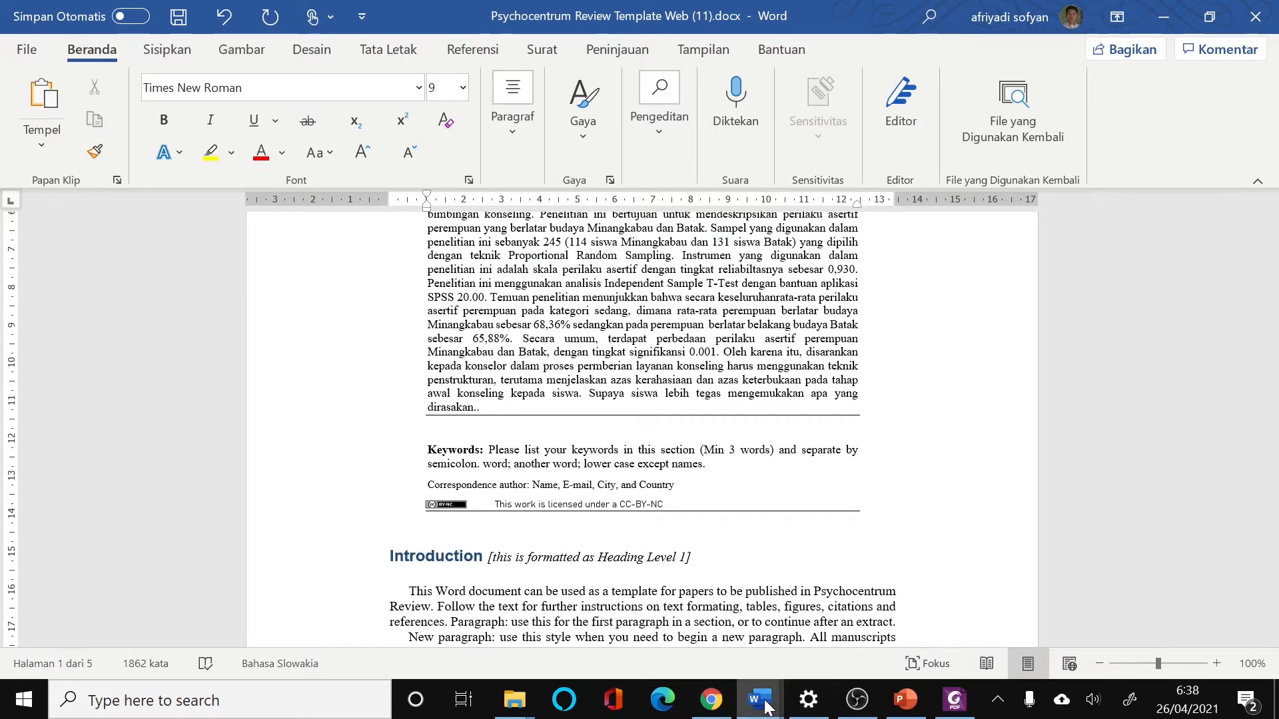
mouse_move(766, 703)
left_click(666, 612)
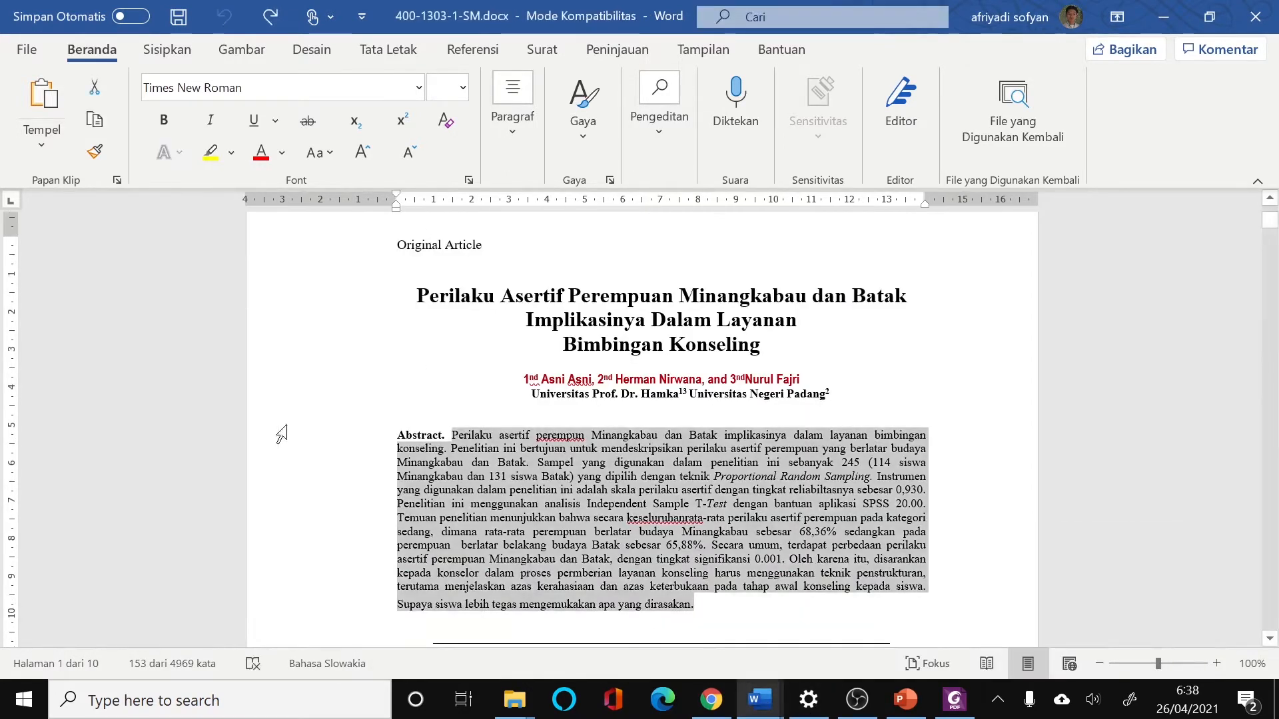
scroll(281, 435, "down", 3)
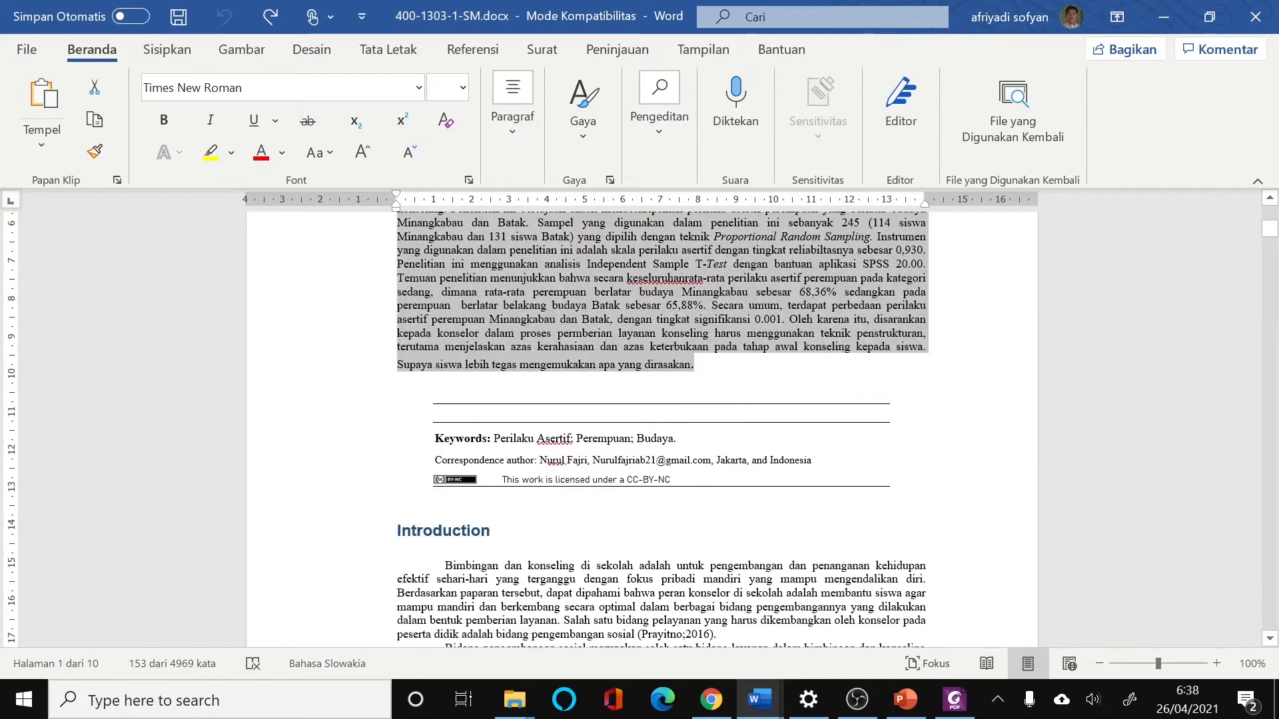
left_click_drag(493, 439, 674, 439)
key("ctrl+c")
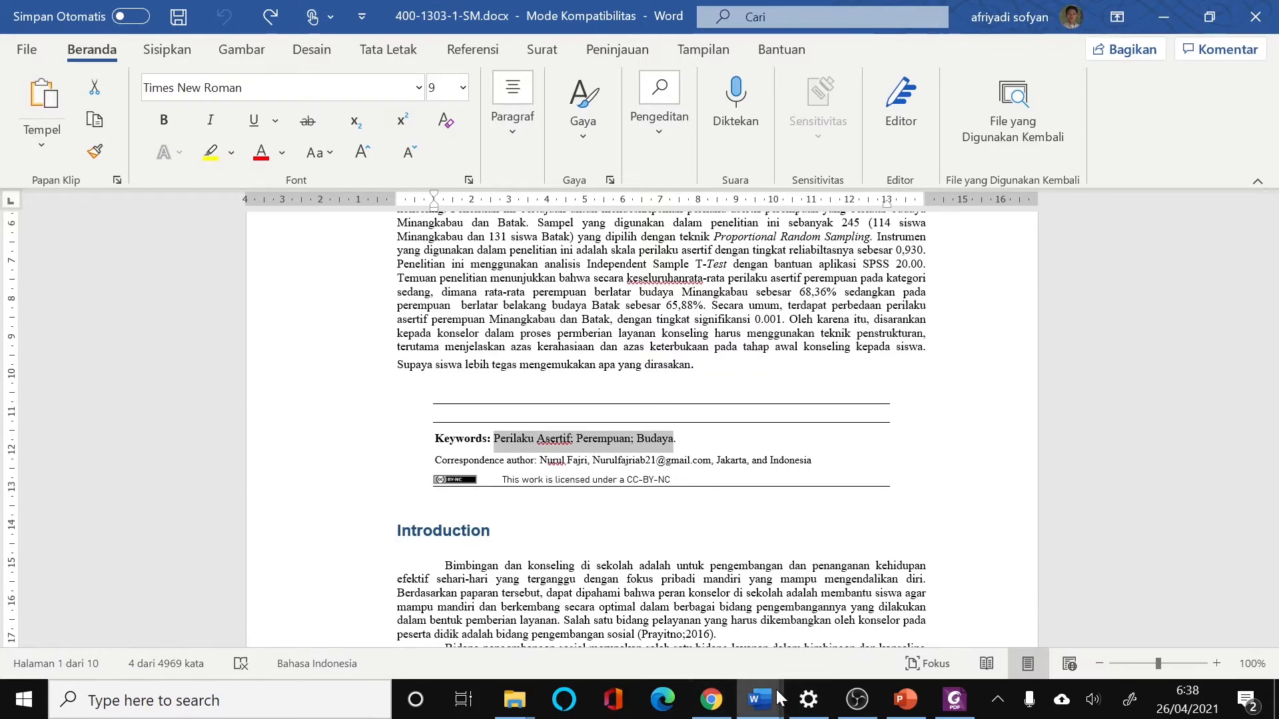
Replace the keywords placeholder from "list your keywords" onward in Psychocentrum Review Template Web (11).docx with the copied keywords, pasted as text only.
mouse_move(779, 698)
left_click(1021, 606)
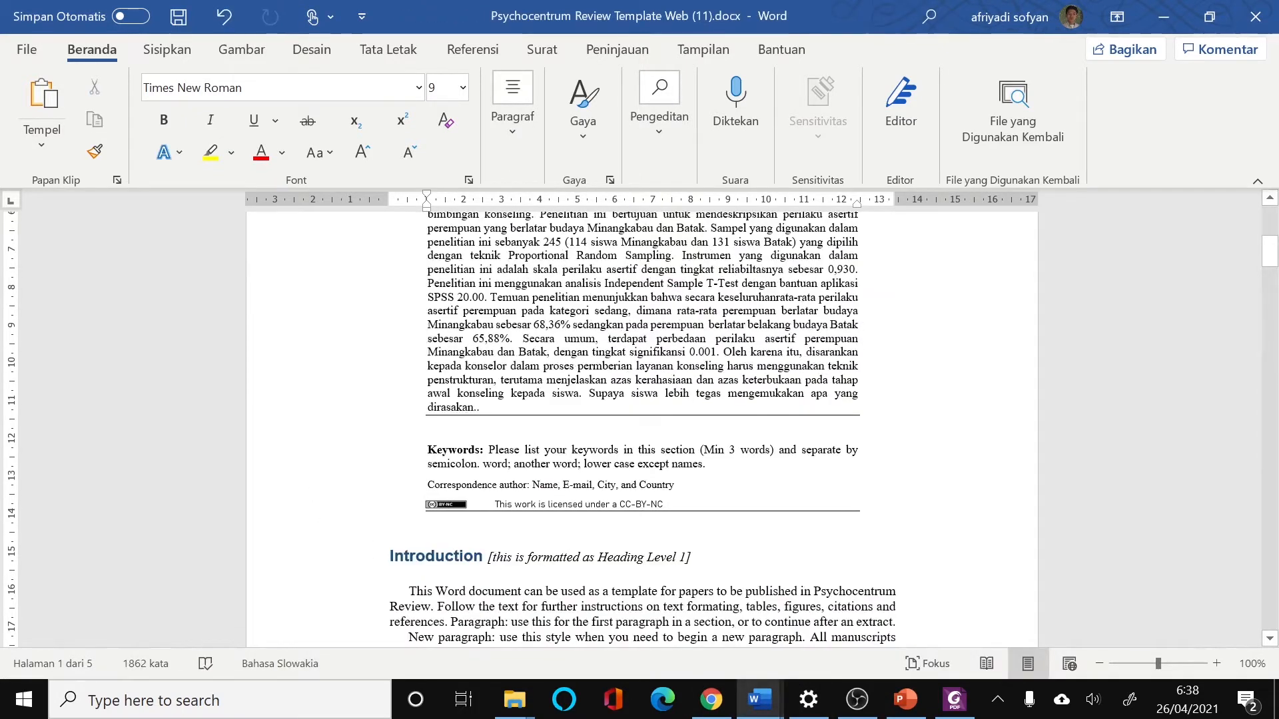
left_click_drag(526, 449, 706, 464)
right_click(646, 442)
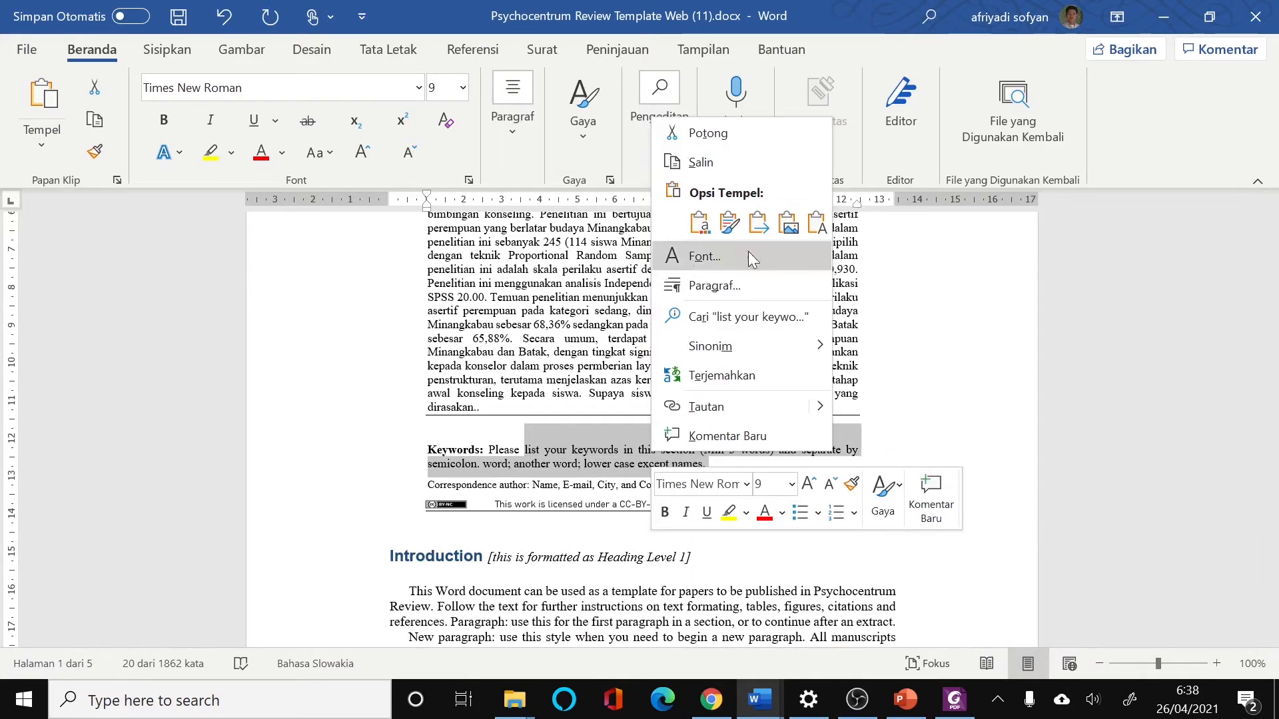
left_click(823, 214)
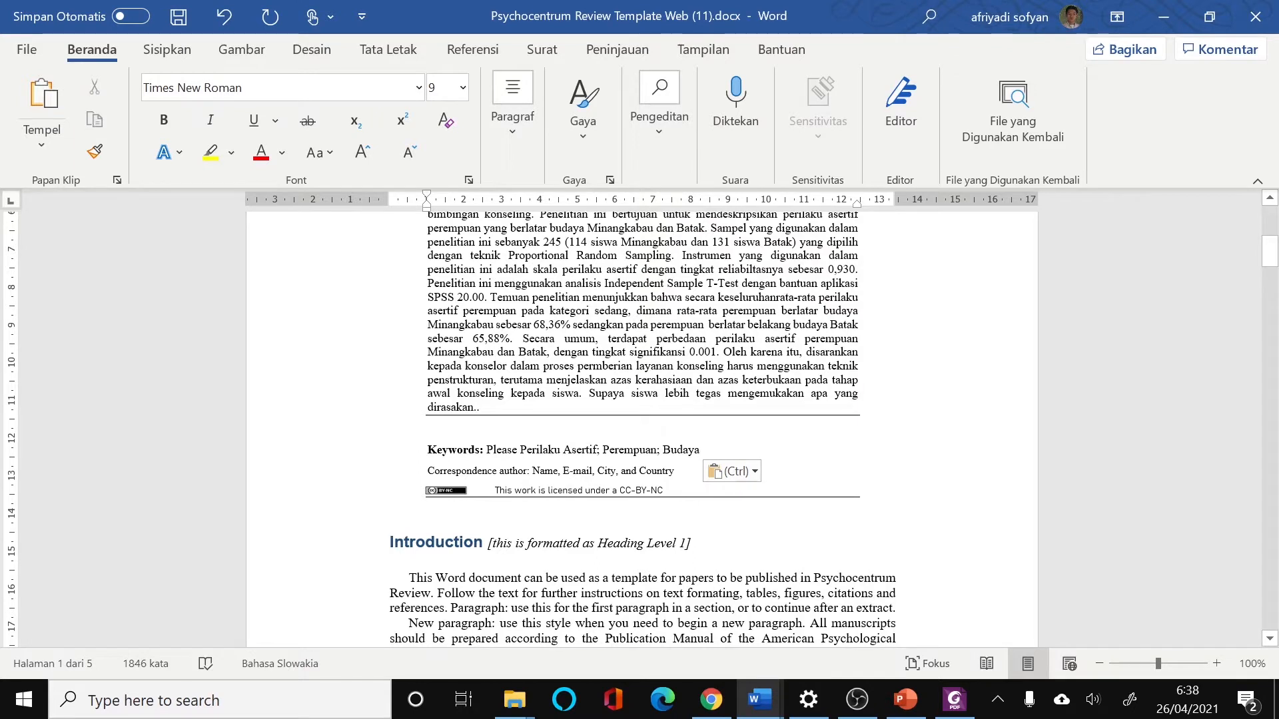
Delete the leftover word "Please" between the "Keywords:" label and "Perilaku Asertif".
key("BackSpace")
key("BackSpace")
key("BackSpace")
key("BackSpace")
key("BackSpace")
key("BackSpace")
key("BackSpace")
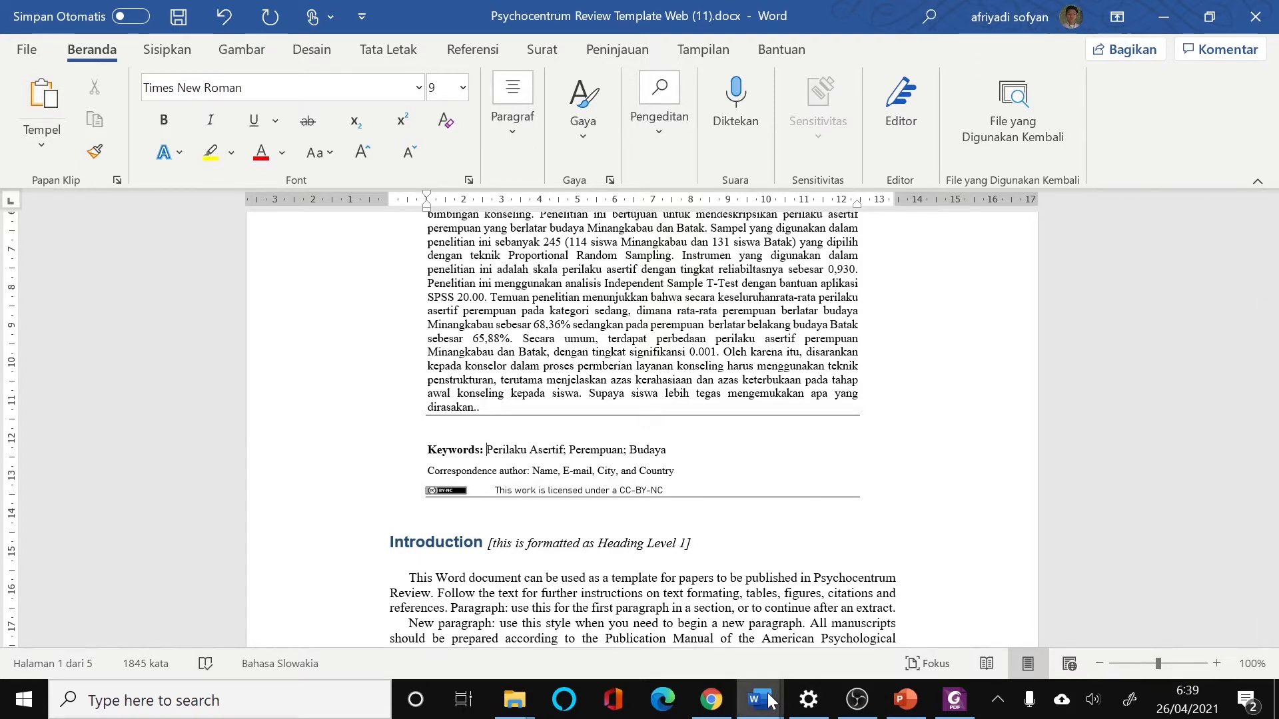
Copy the correspondence author's name, e-mail, city and country after the "Correspondence author:" label in 400-1303-1-SM.docx.
mouse_move(772, 688)
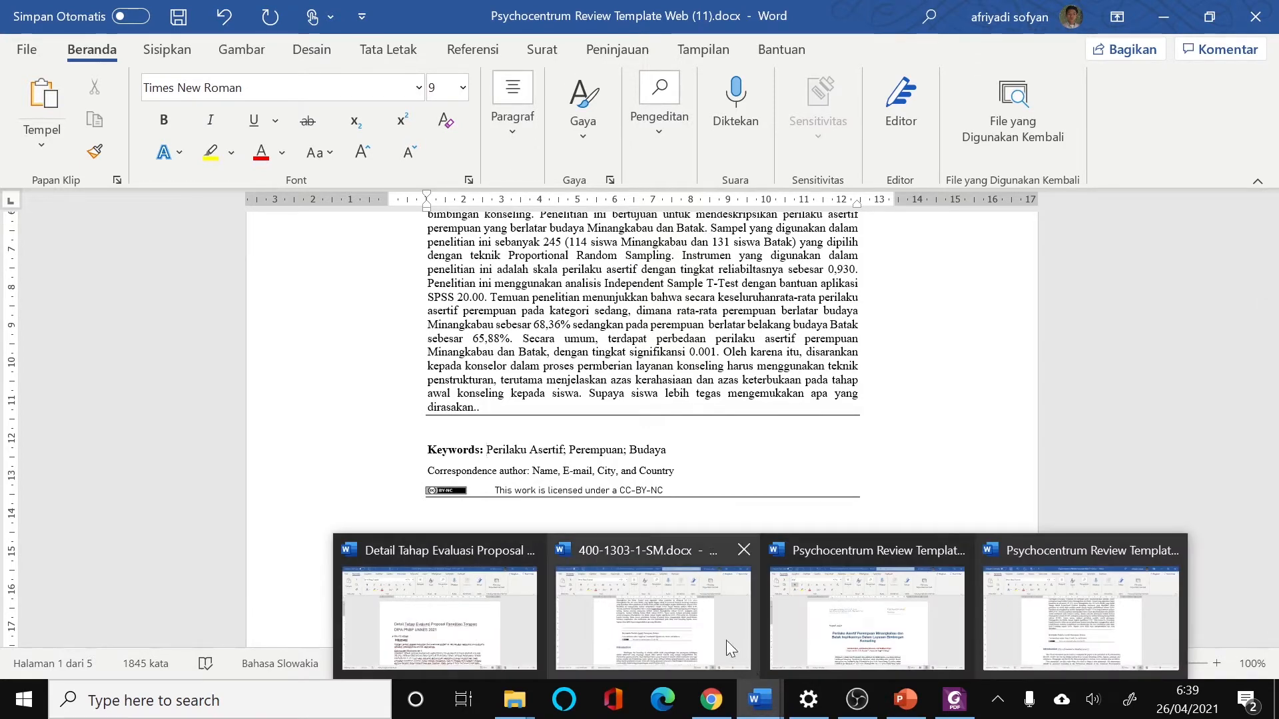
left_click(675, 604)
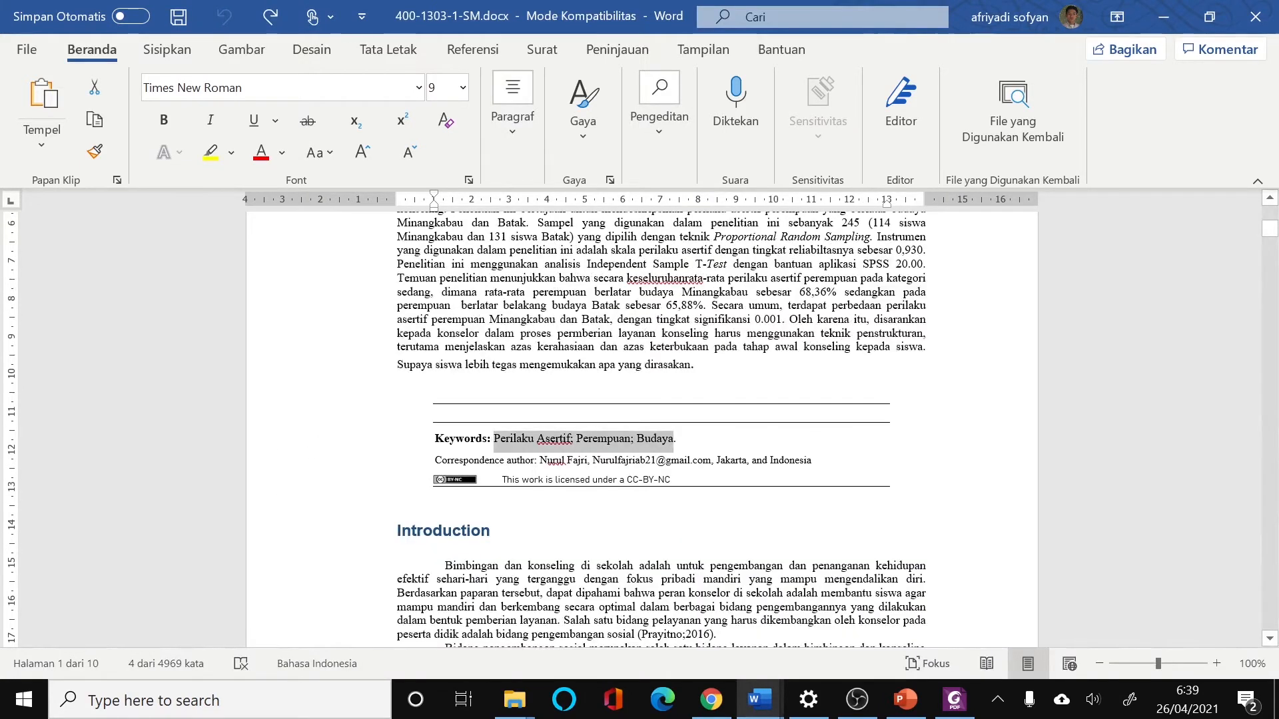
left_click(537, 461)
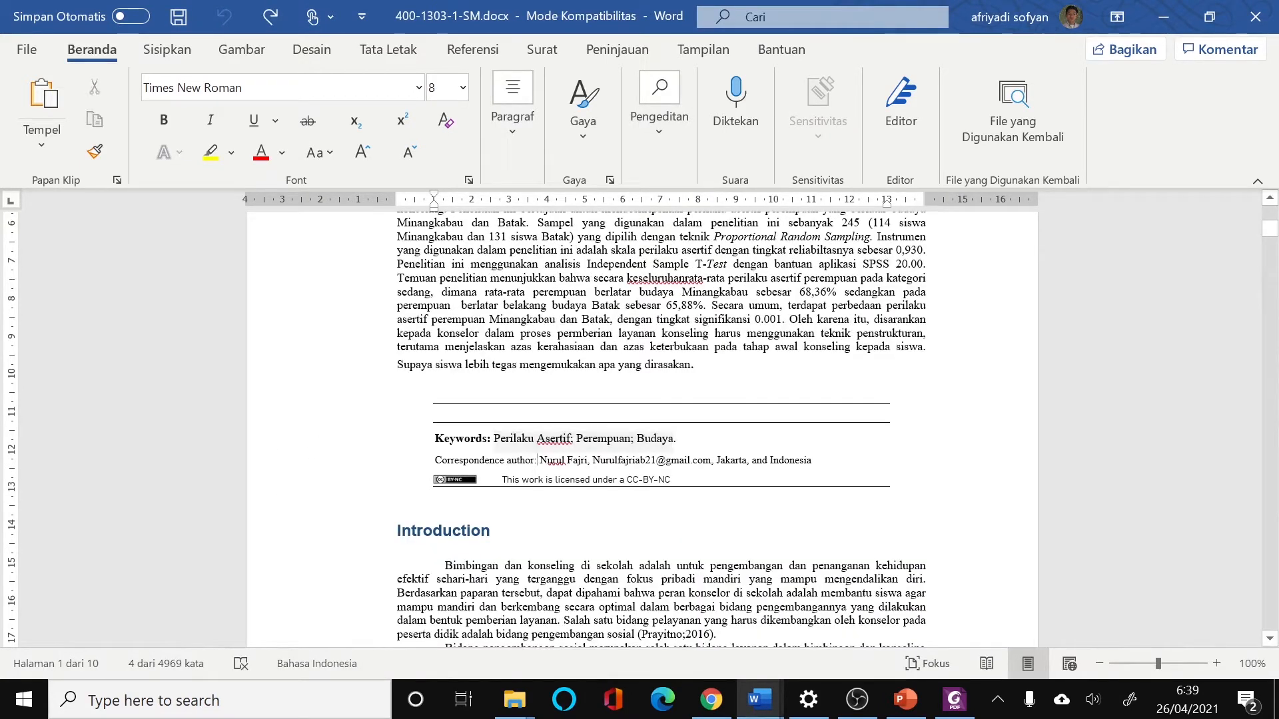
scroll(537, 460, "down", 3)
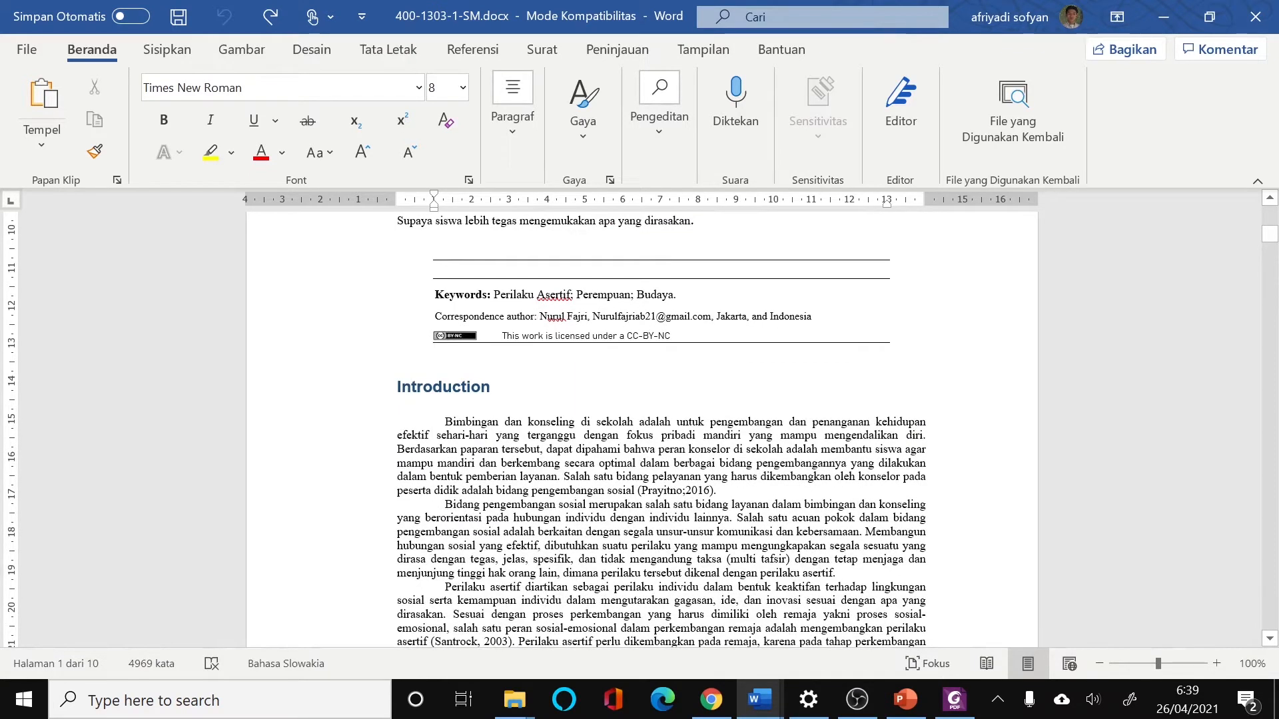
key("ctrl+shift+Right")
key("ctrl+shift+Right")
key("ctrl+shift+Right")
key("ctrl+shift+Right")
key("ctrl+shift+Right")
key("ctrl+shift+Right")
key("ctrl+shift+Right")
key("ctrl+shift+Right")
key("ctrl+shift+Right")
key("ctrl+shift+Right")
key("ctrl+shift+Right")
key("ctrl+shift+Right")
key("ctrl+c")
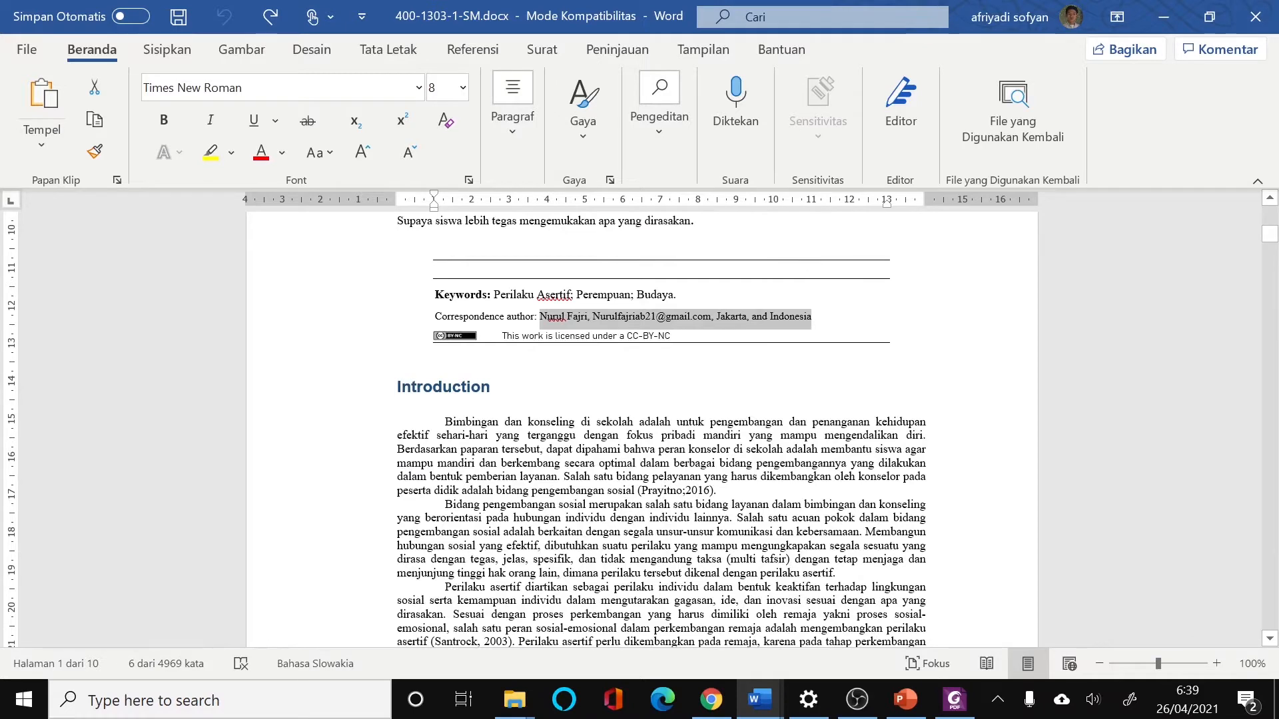
Replace "Name, E-mail, City, and Country" in Psychocentrum Review Template Web (11).docx with the copied correspondence author details, pasted as text only.
mouse_move(758, 699)
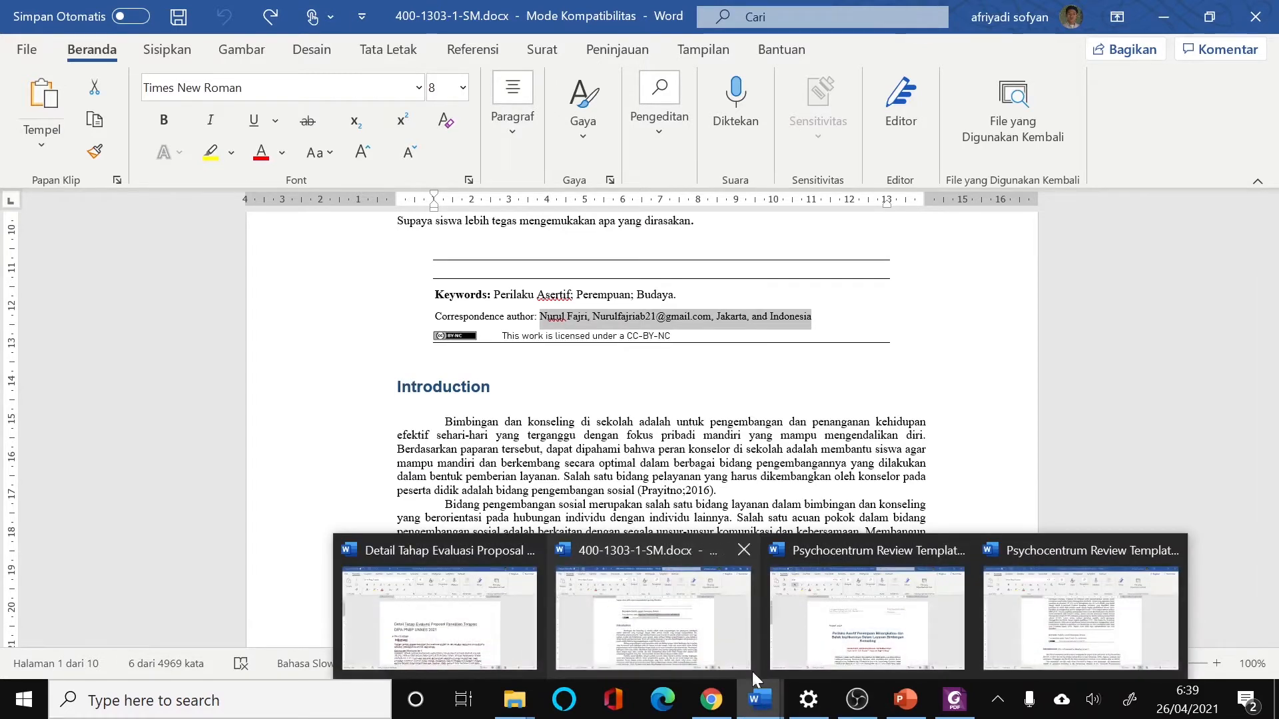
left_click(1014, 601)
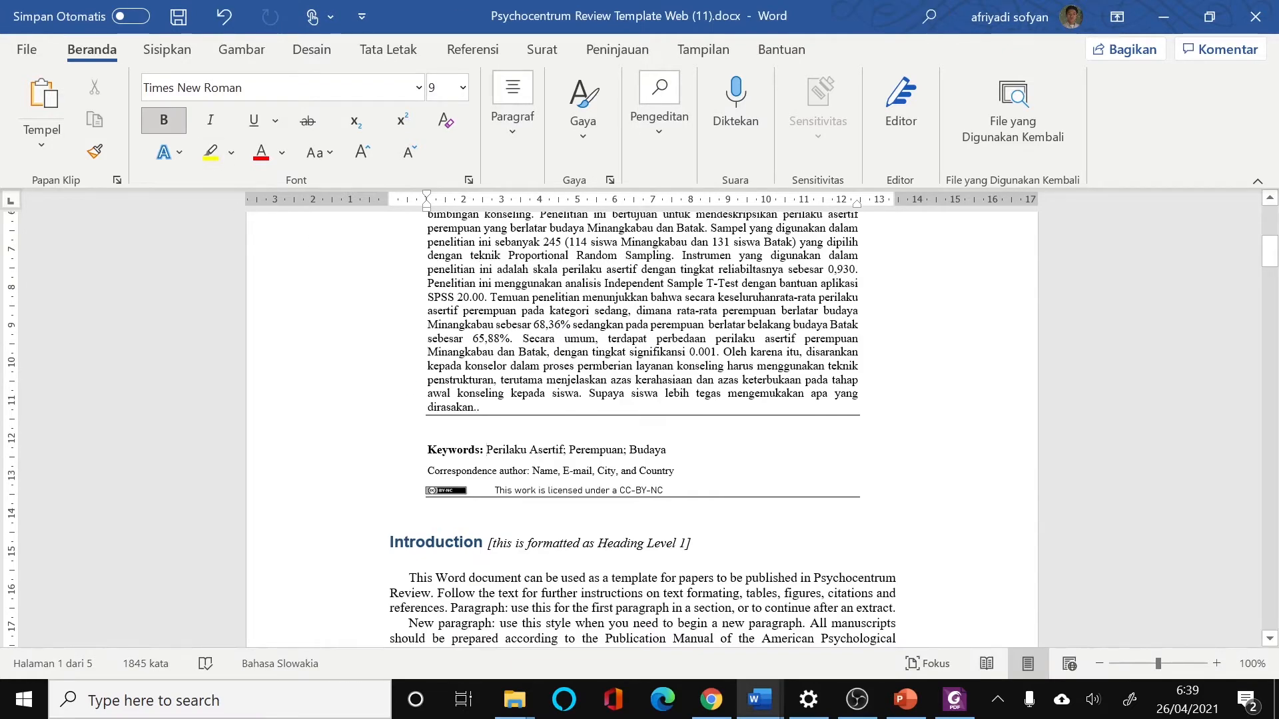
left_click_drag(533, 471, 674, 471)
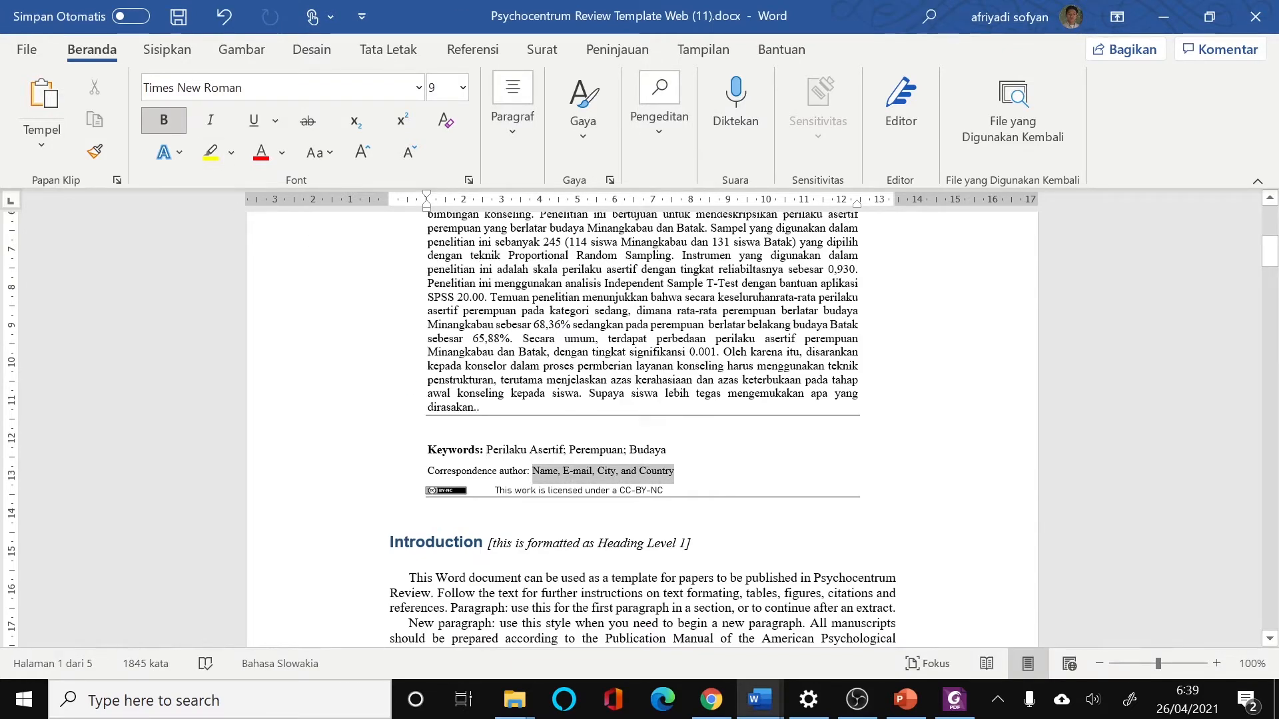
right_click(614, 469)
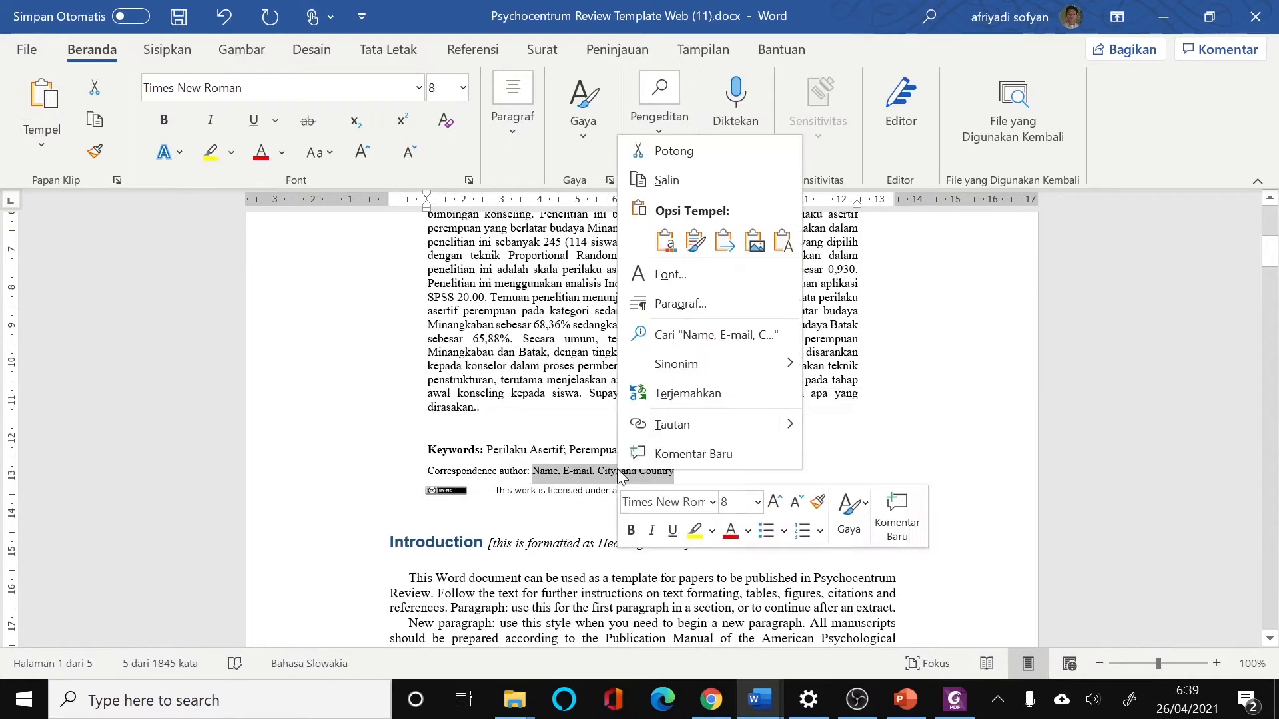
left_click(783, 241)
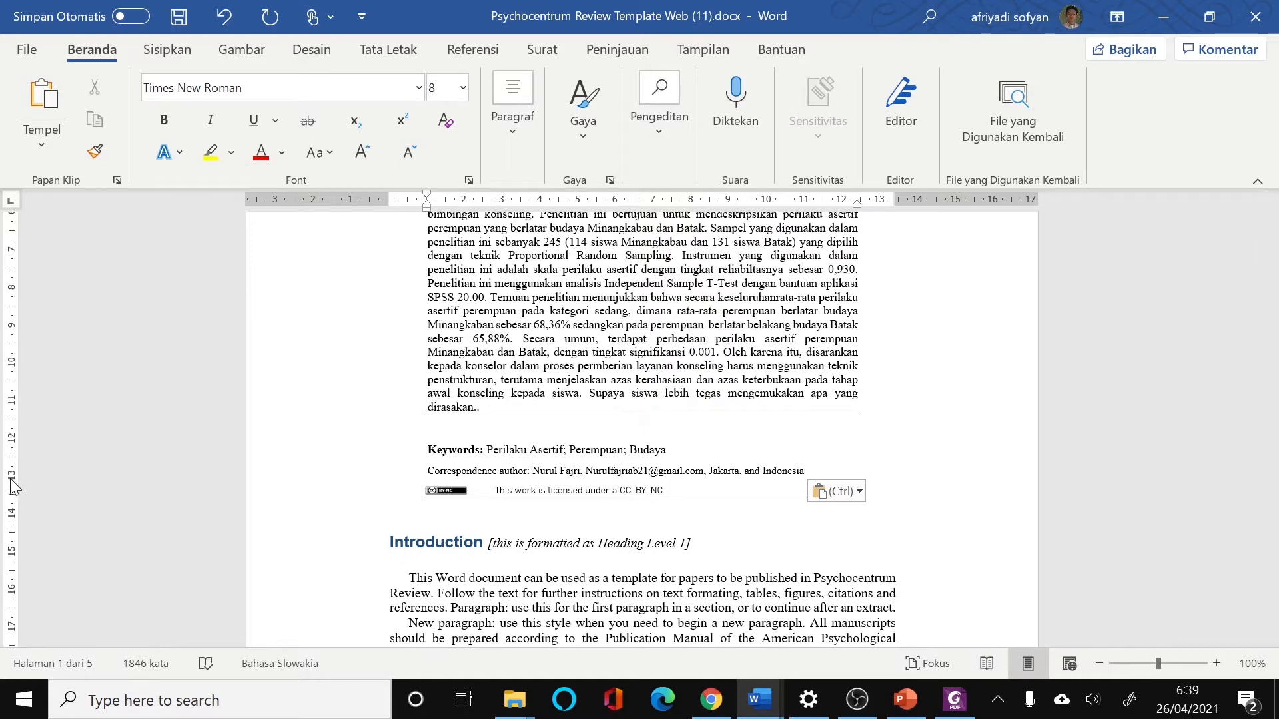
left_click(362, 354)
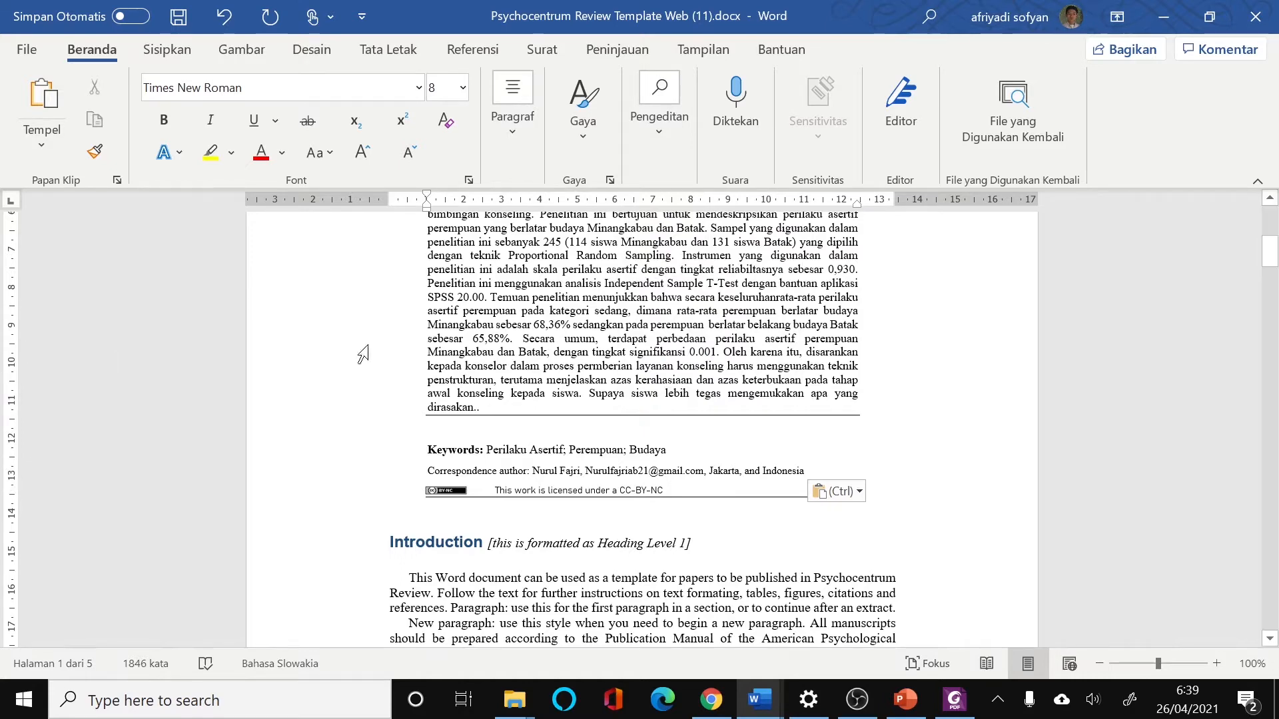
Review the template's Introduction instructions and the start of its Writing style subsection.
scroll(643, 426, "down", 8)
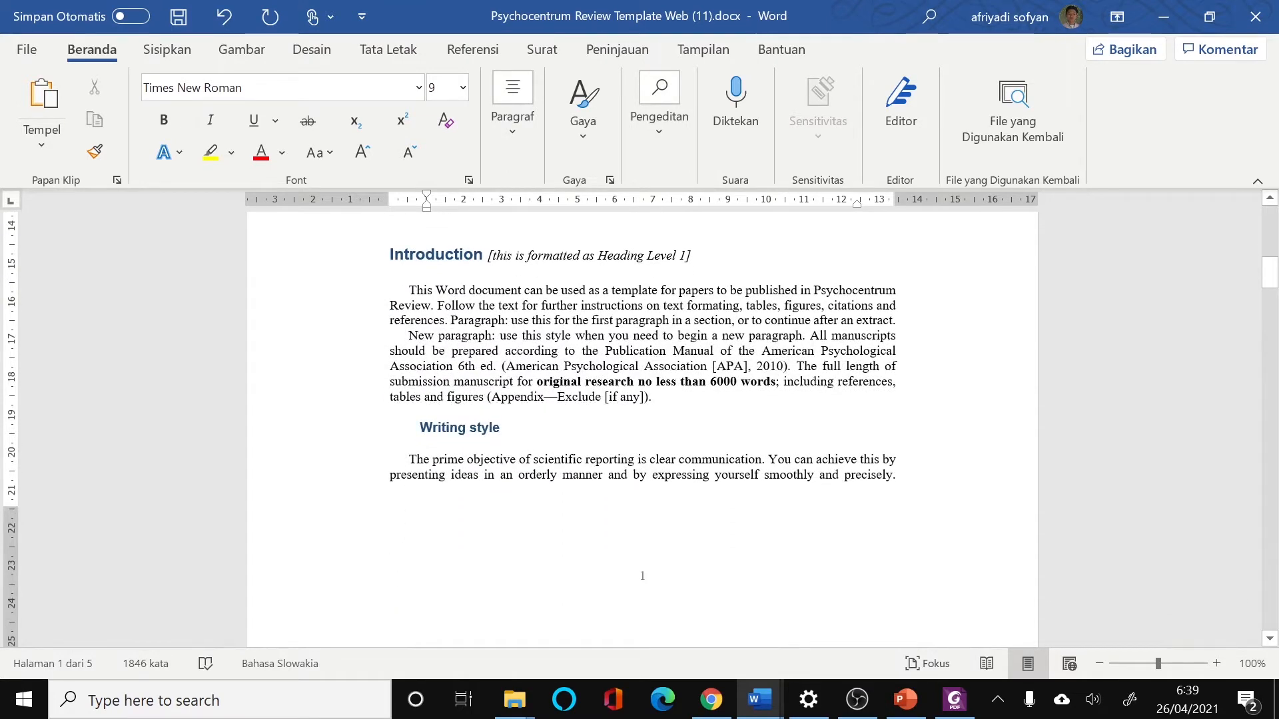
scroll(676, 315, "up", 1)
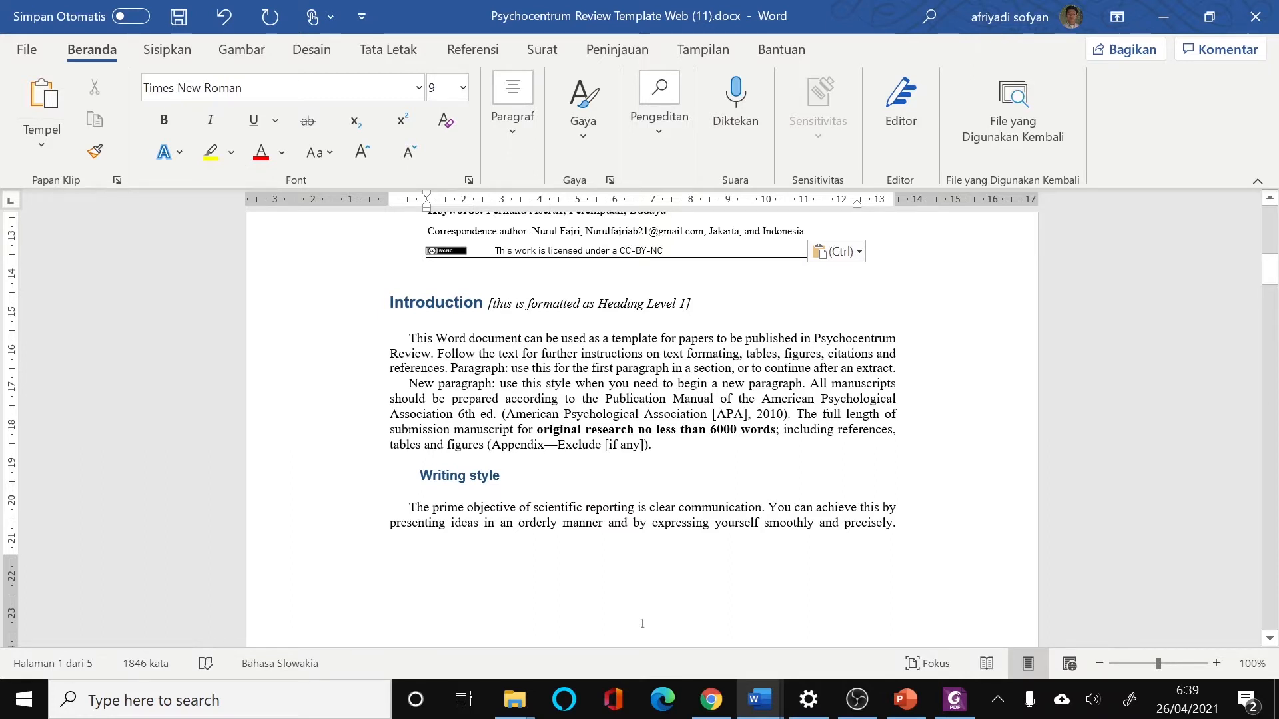
scroll(642, 426, "down", 1)
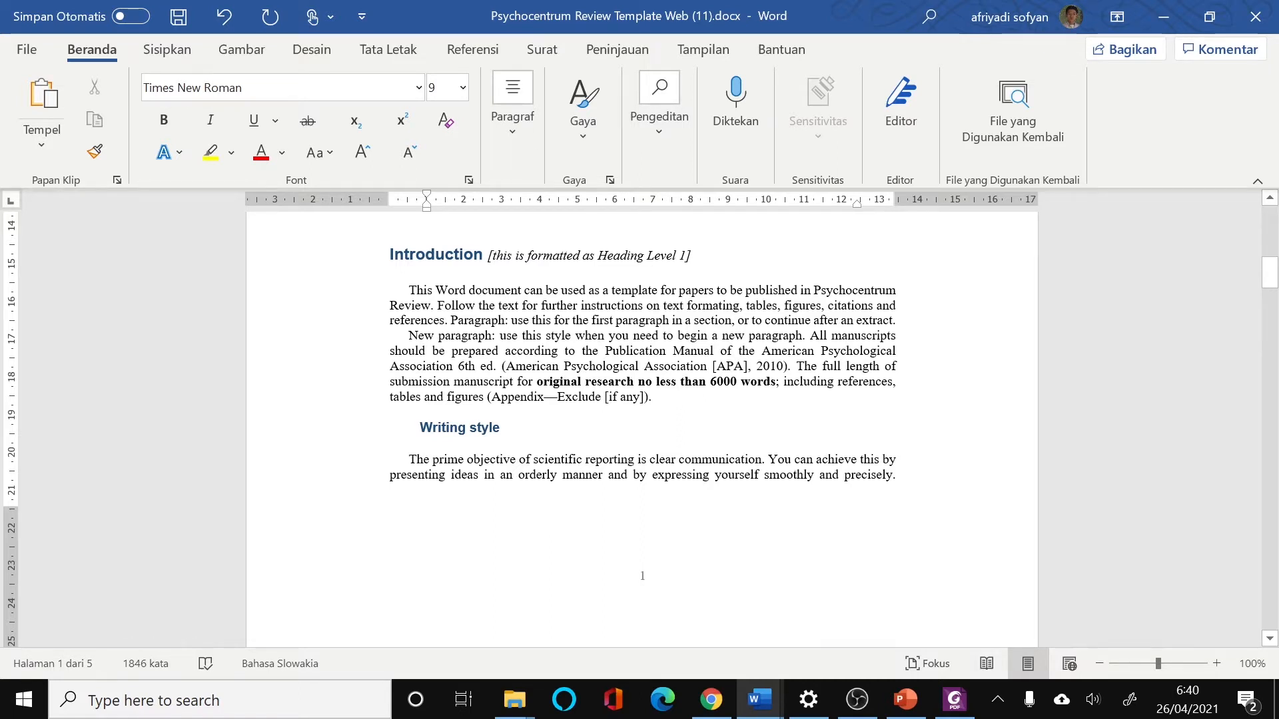
scroll(642, 429, "down", 3)
scroll(641, 430, "down", 4)
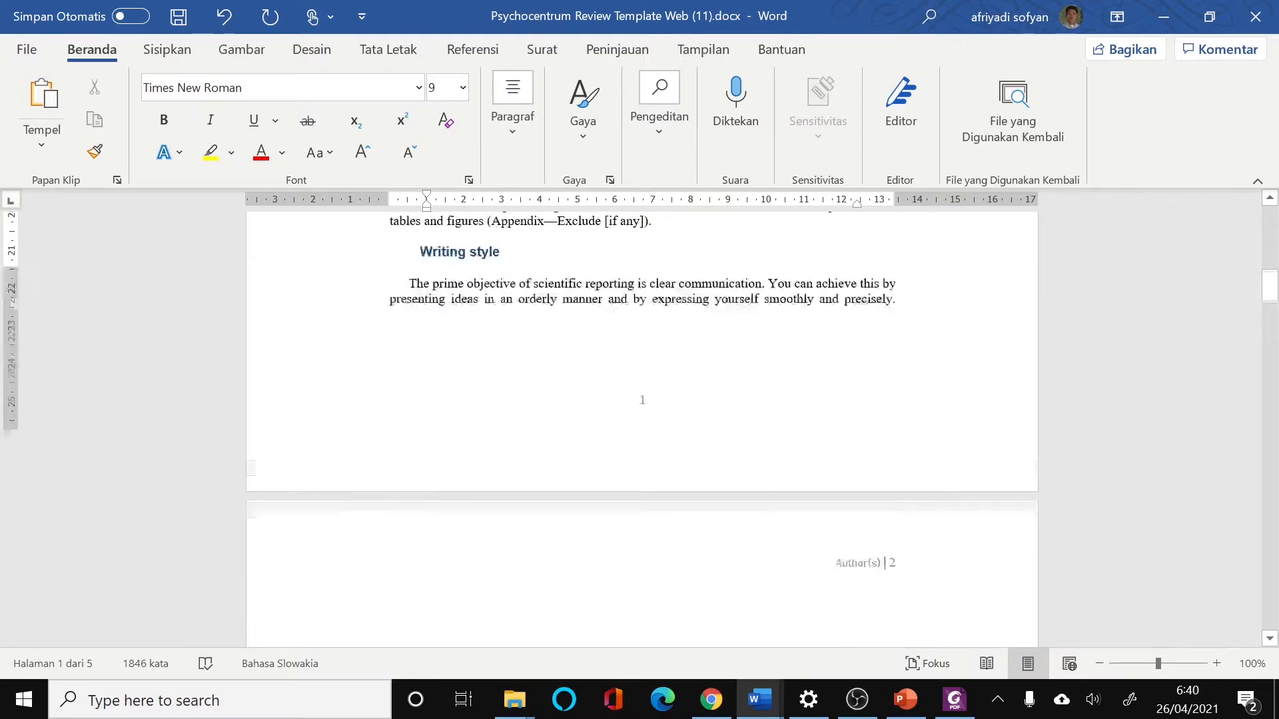
scroll(641, 430, "up", 3)
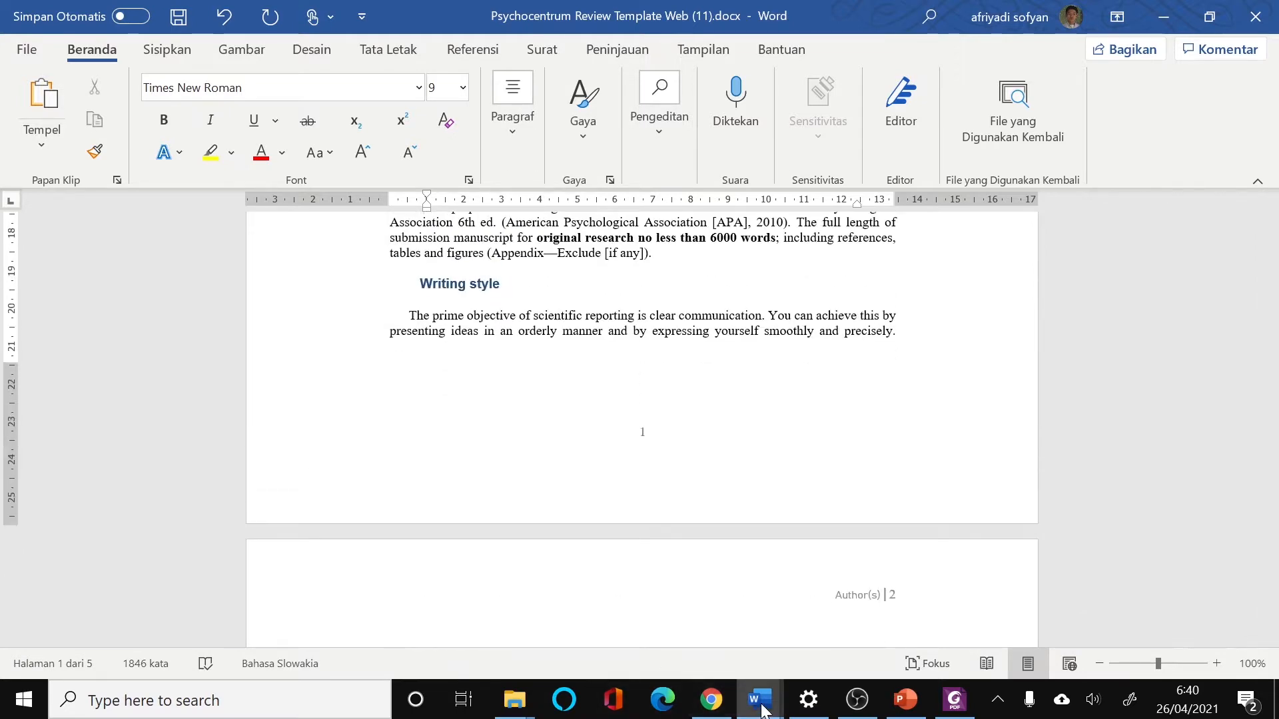
Copy the whole Introduction body text in 400-1303-1-SM.docx, from "Bimbingan dan konseling di sekolah" to "terlaksana secara efektif.".
mouse_move(752, 713)
left_click(644, 606)
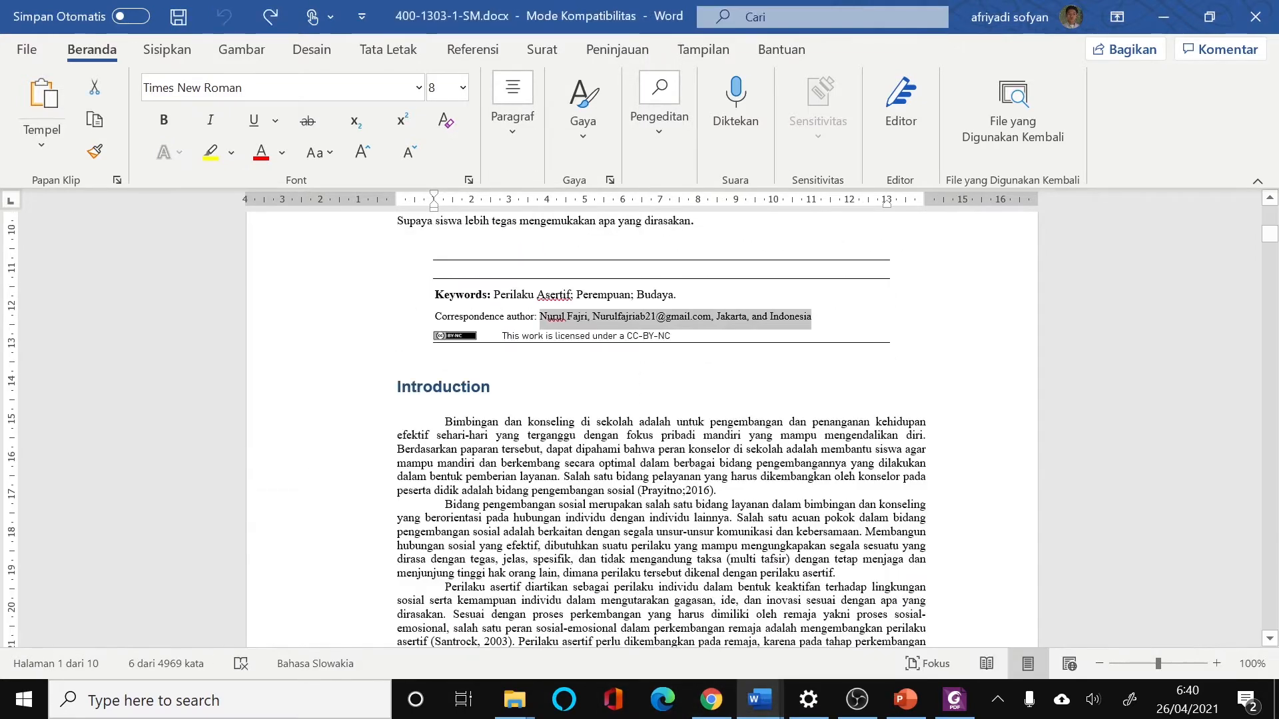
left_click_drag(437, 435, 826, 657)
left_click(447, 497)
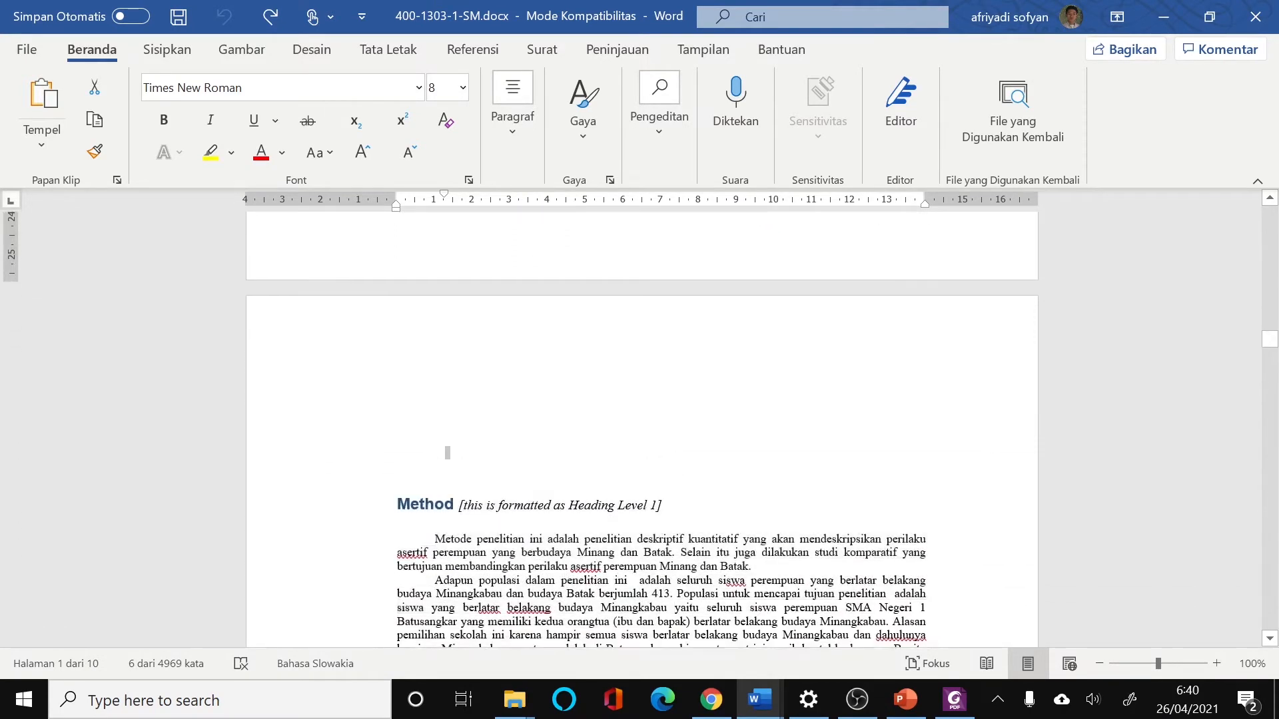
scroll(448, 466, "up", 3)
key("ctrl+shift+Up")
key("ctrl+shift+Up")
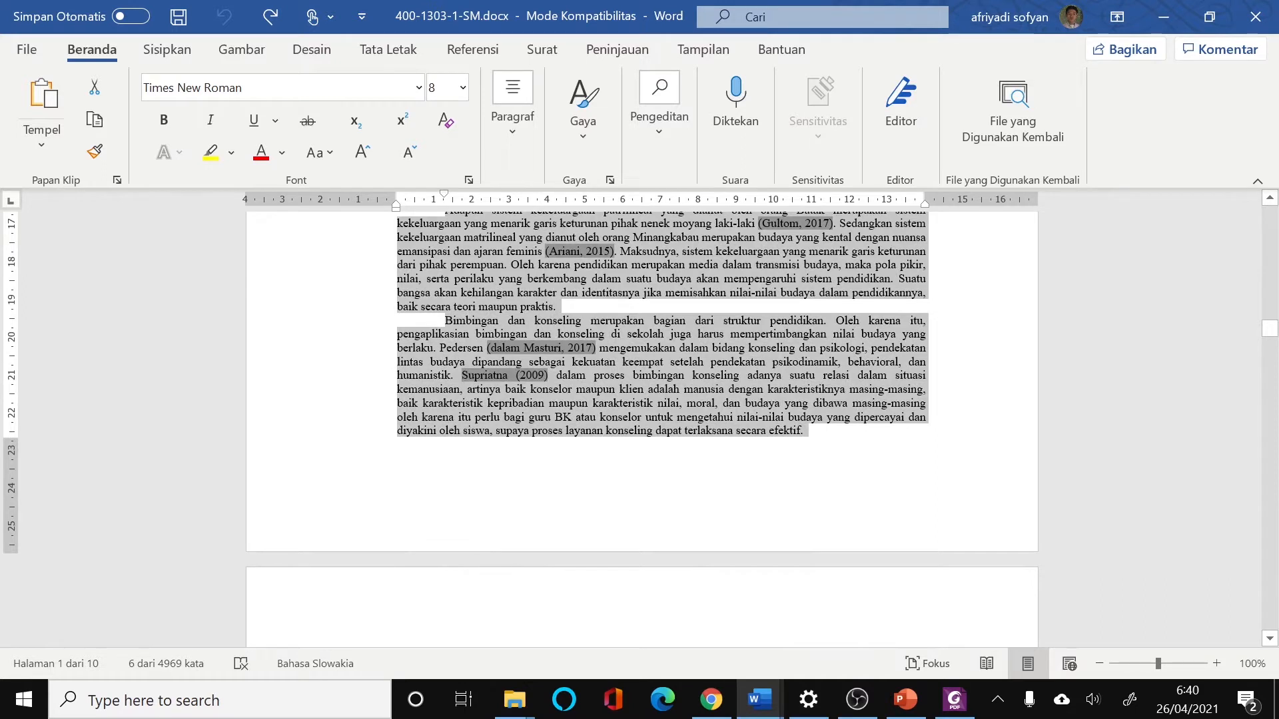
right_click(673, 373)
left_click(726, 421)
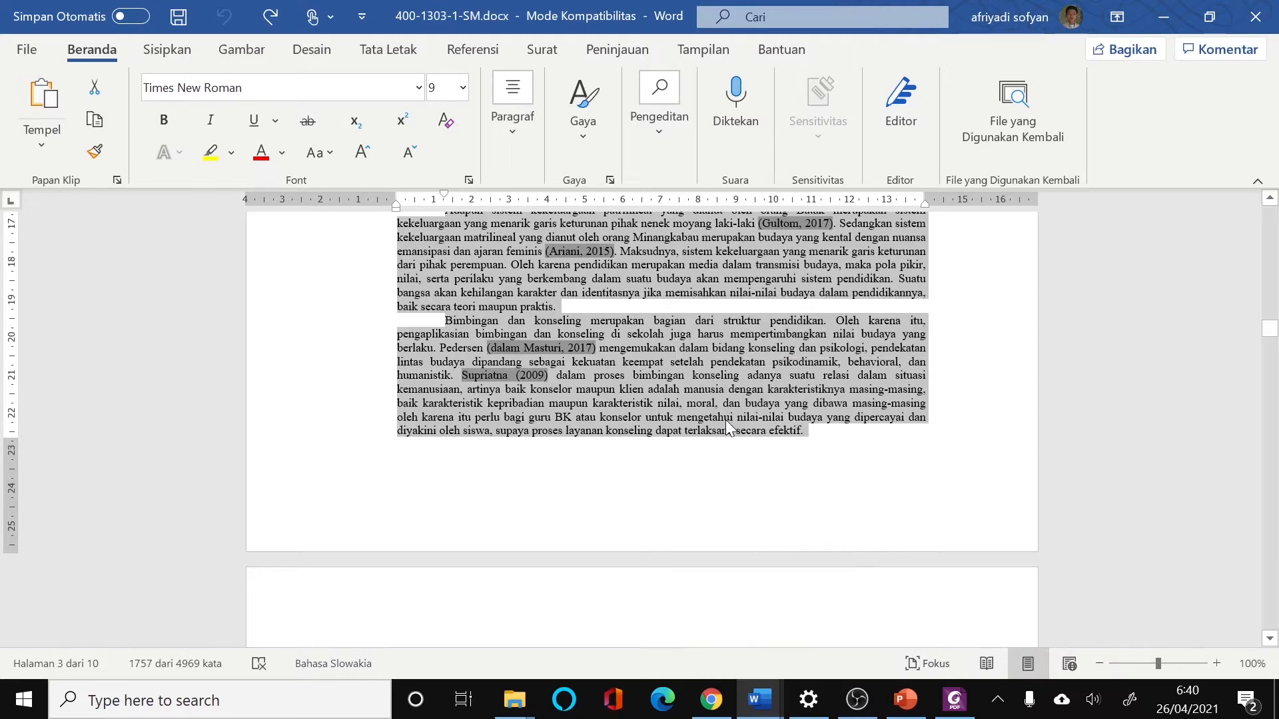
Replace the two placeholder paragraphs directly under the Introduction heading in Psychocentrum Review Template Web (11).docx with the copied Introduction text.
mouse_move(761, 714)
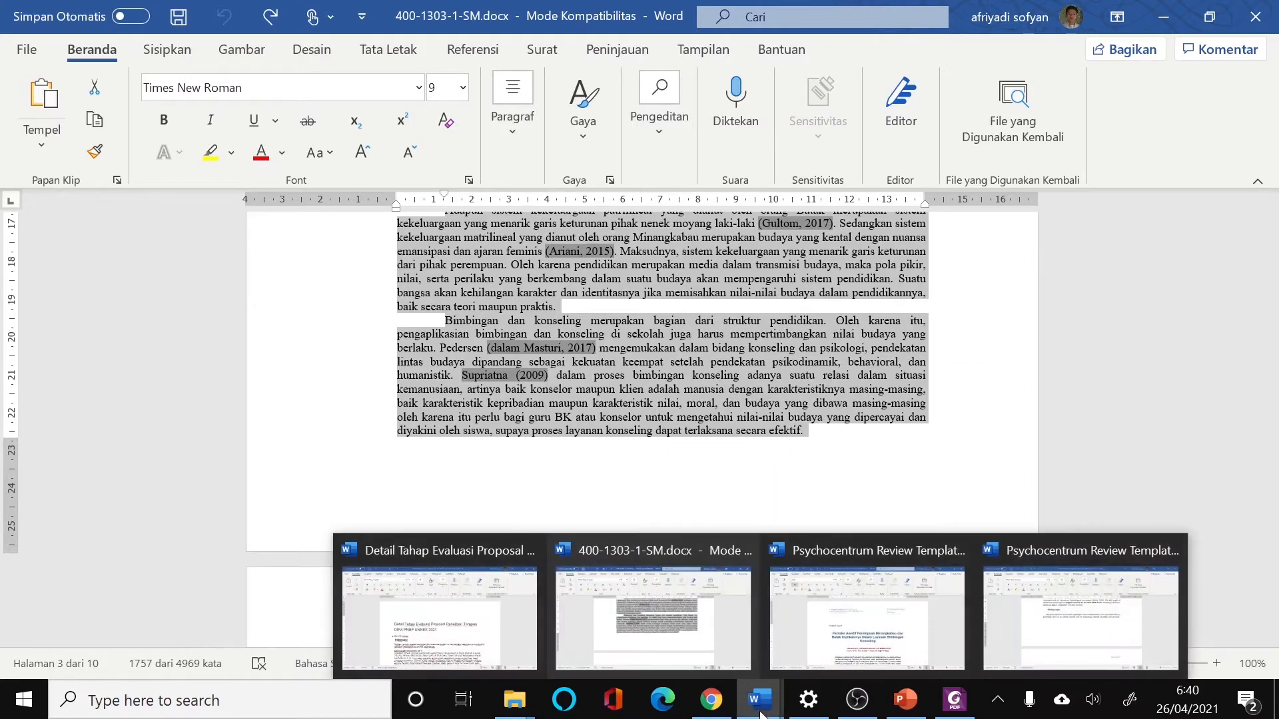
left_click(1013, 608)
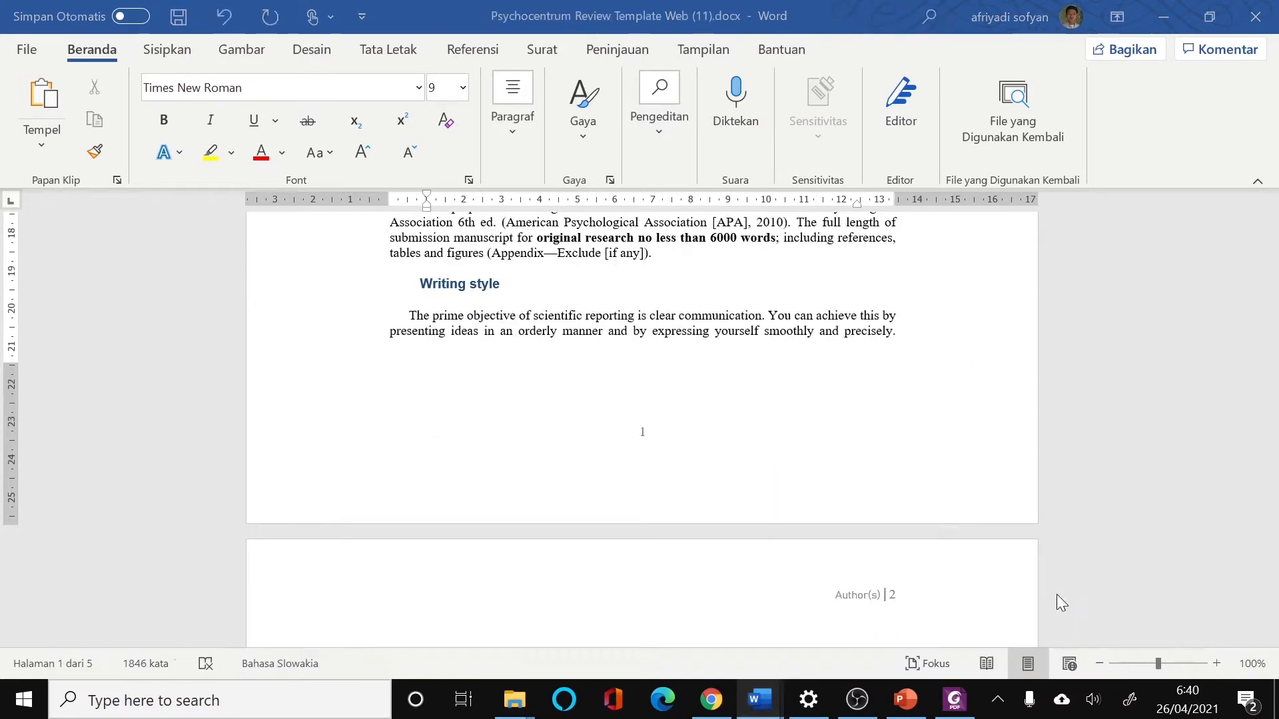
scroll(516, 327, "up", 5)
scroll(516, 326, "up", 1)
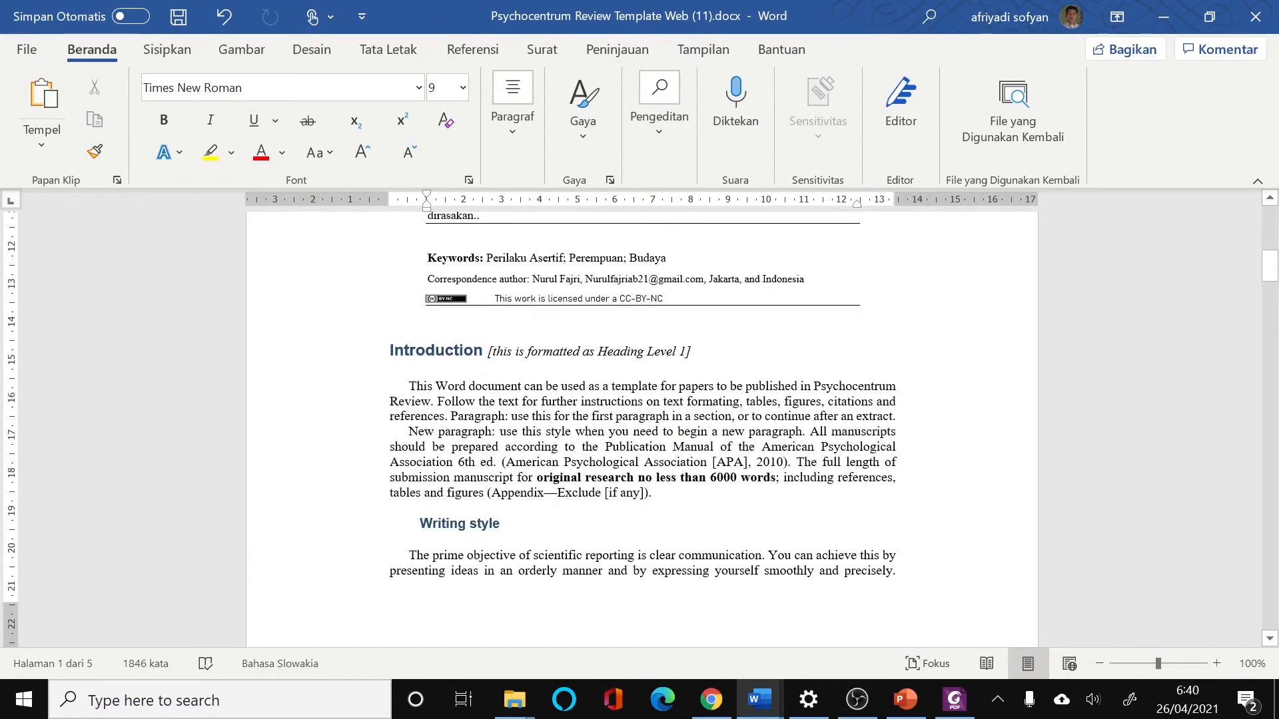
left_click_drag(392, 386, 652, 494)
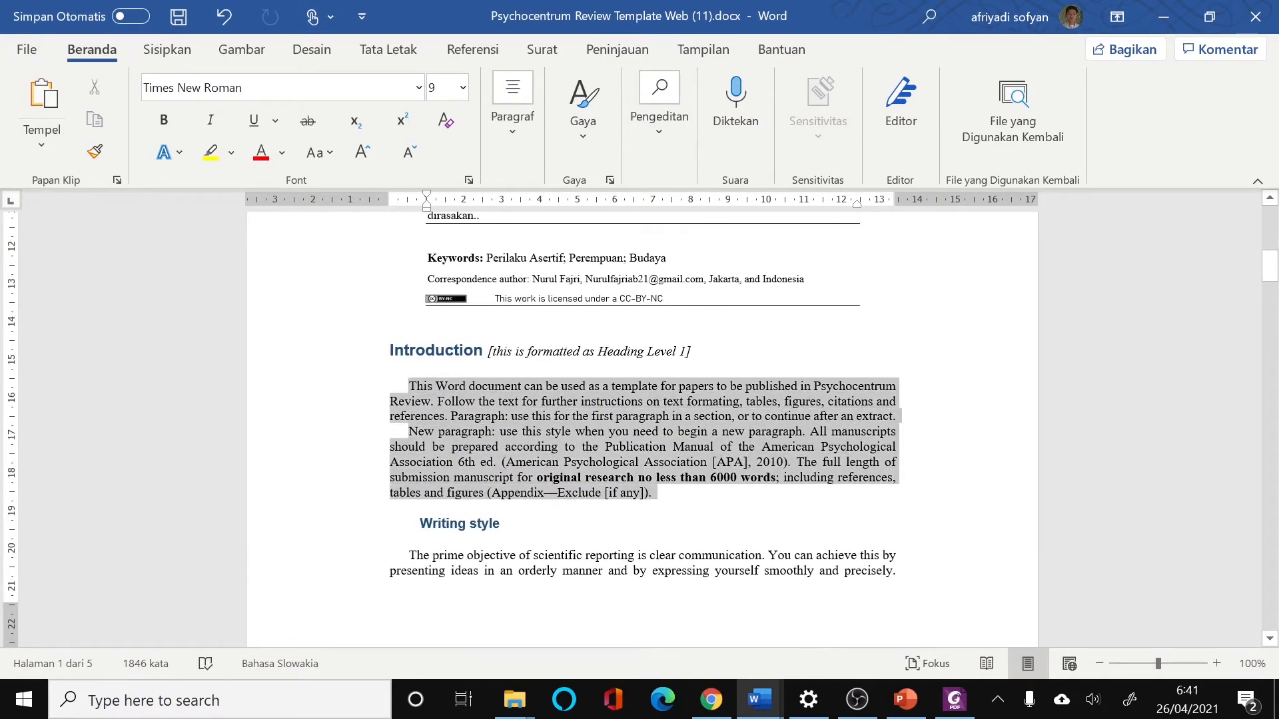
right_click(631, 470)
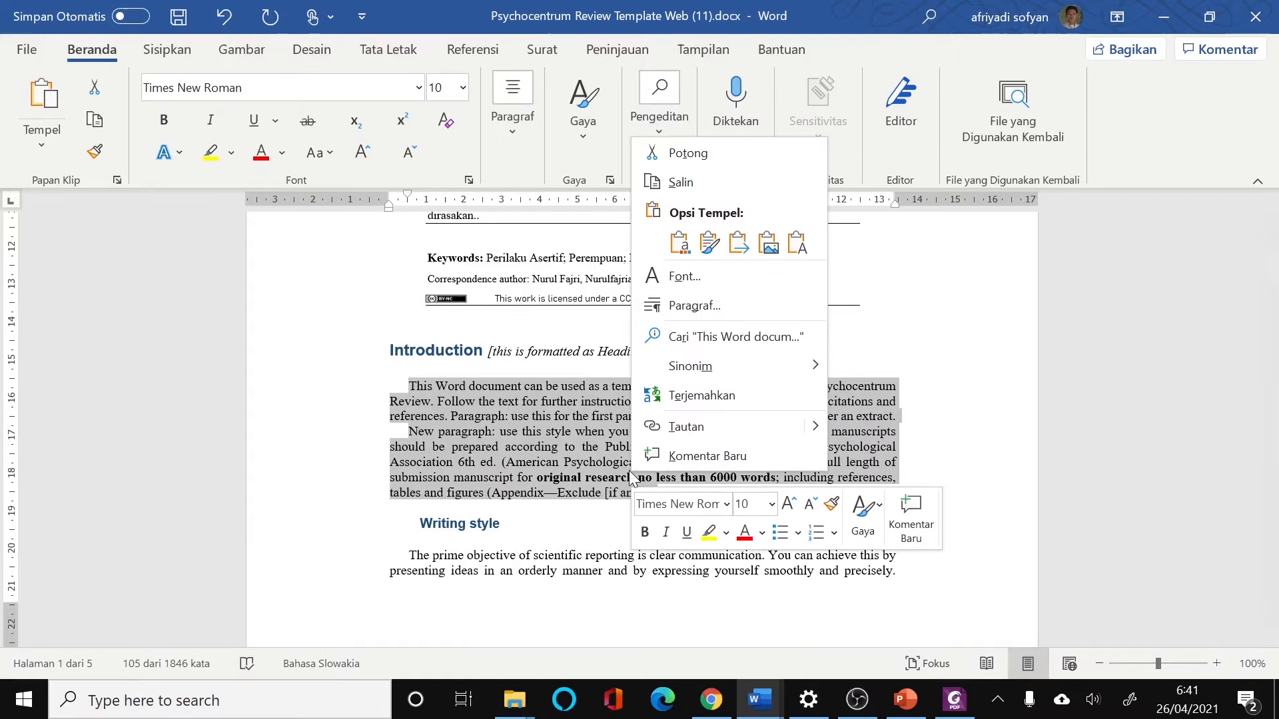
right_click(573, 460)
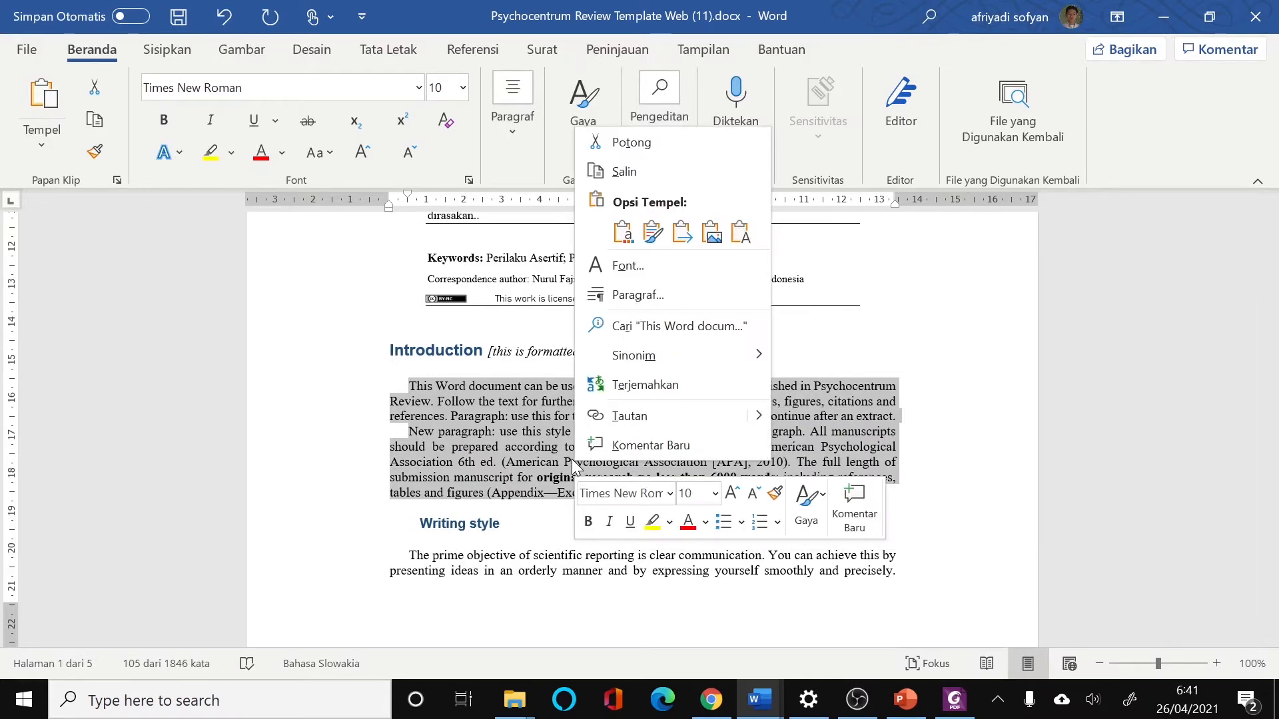
right_click(571, 460)
right_click(570, 461)
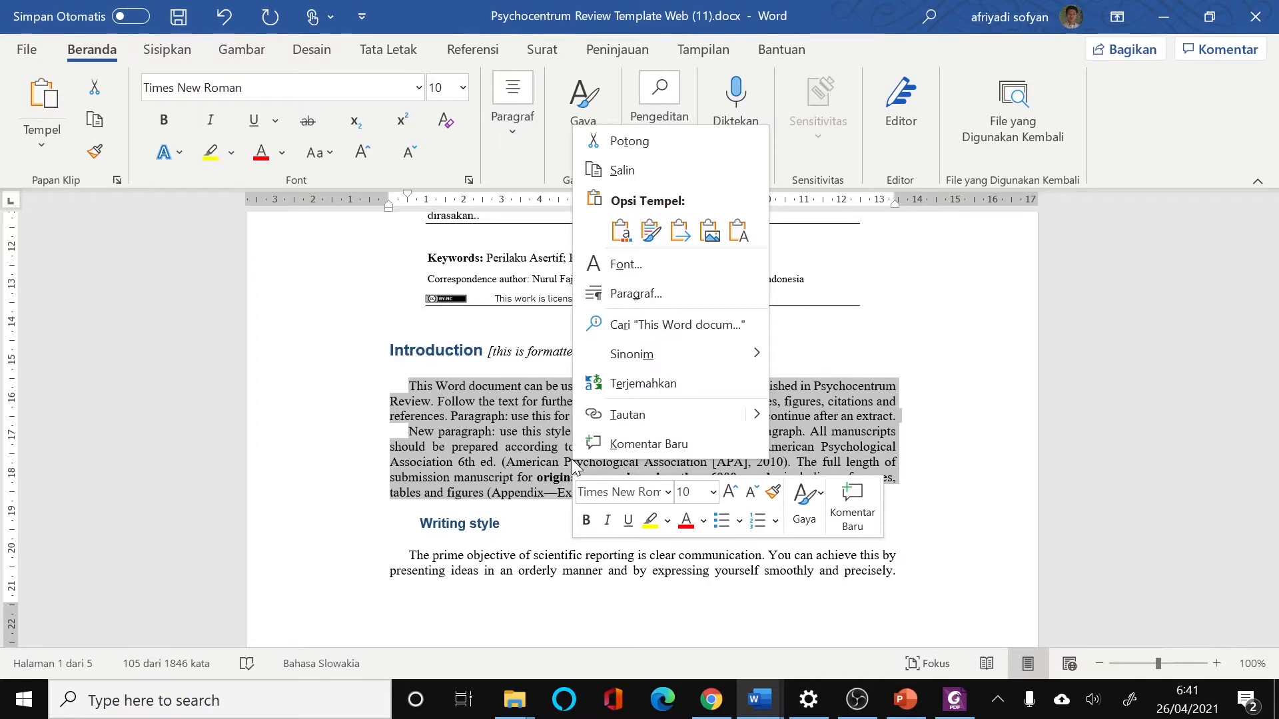
key("Escape")
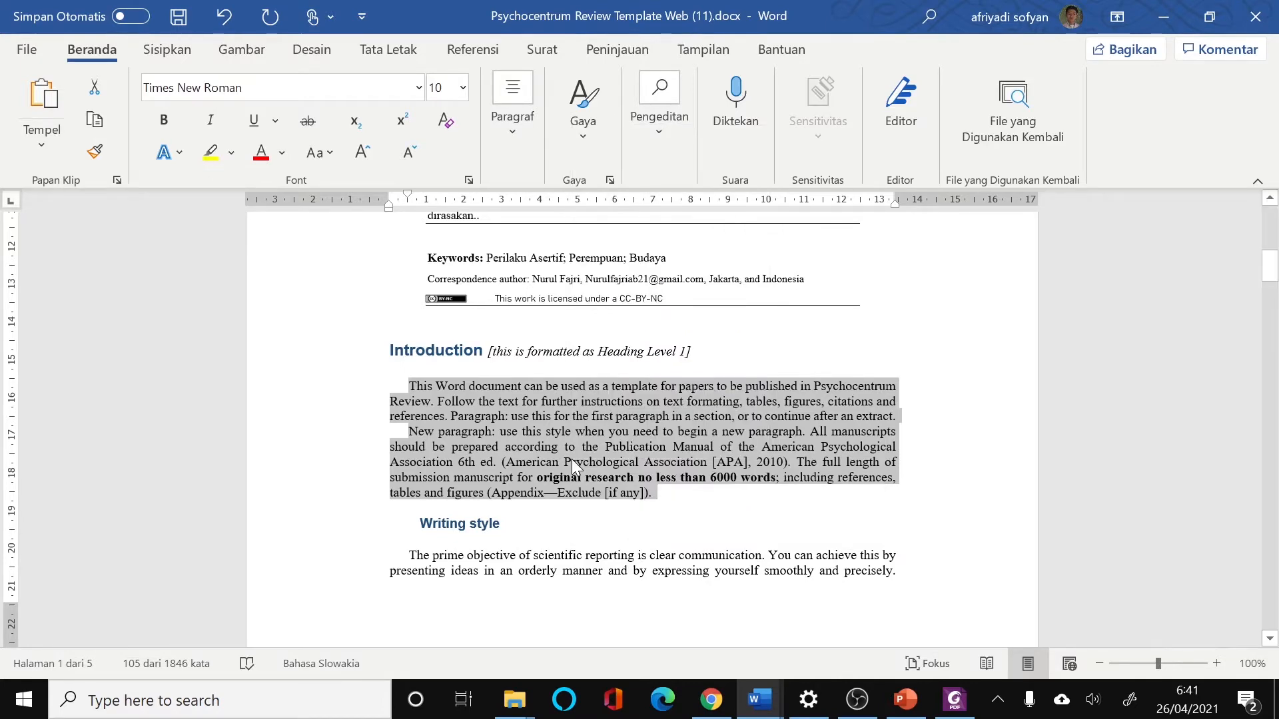
key("ctrl+v")
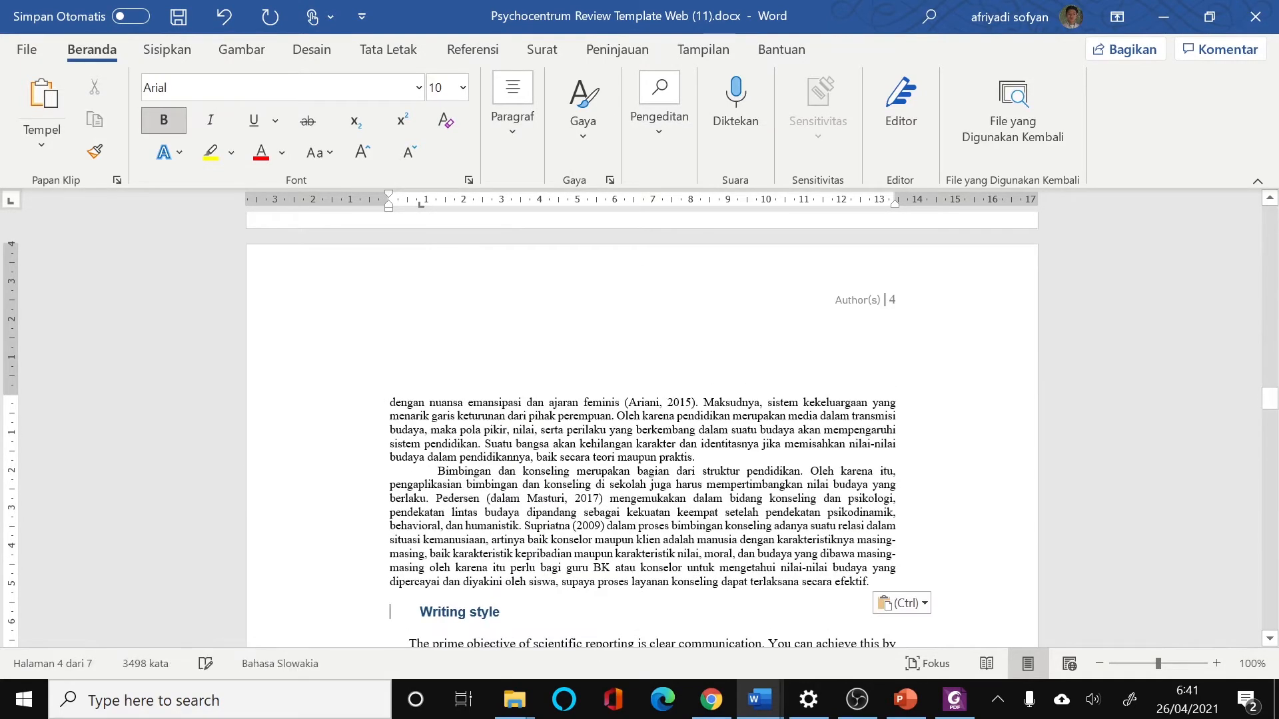
Delete the Writing style subsection, including its heading, three paragraphs and the leftover blank lines before the Method heading.
scroll(643, 429, "down", 5)
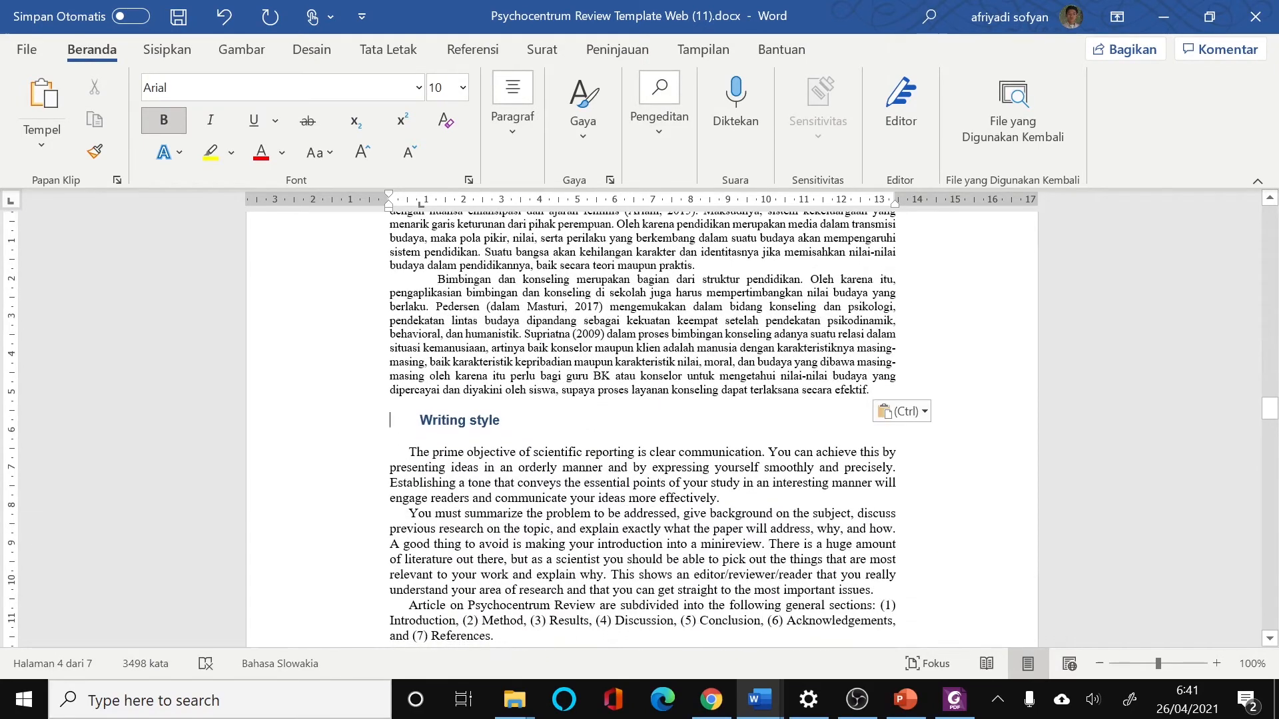
left_click_drag(390, 420, 701, 320)
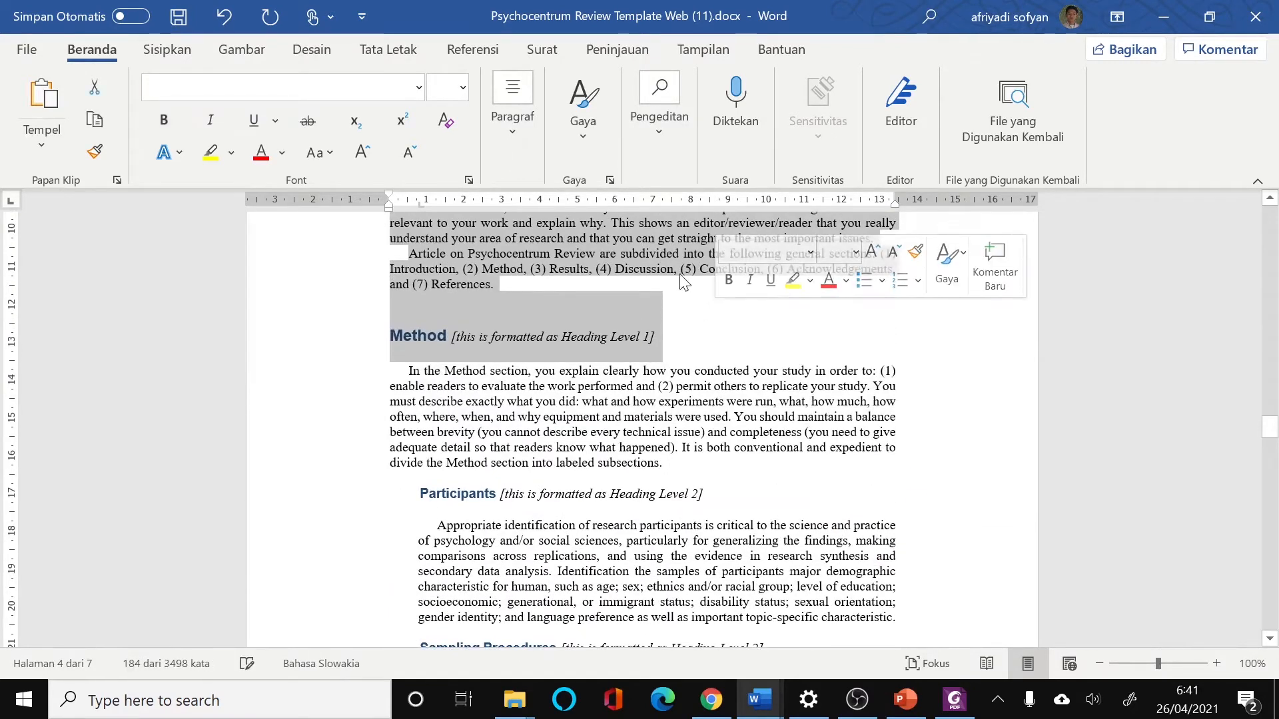
left_click(675, 269)
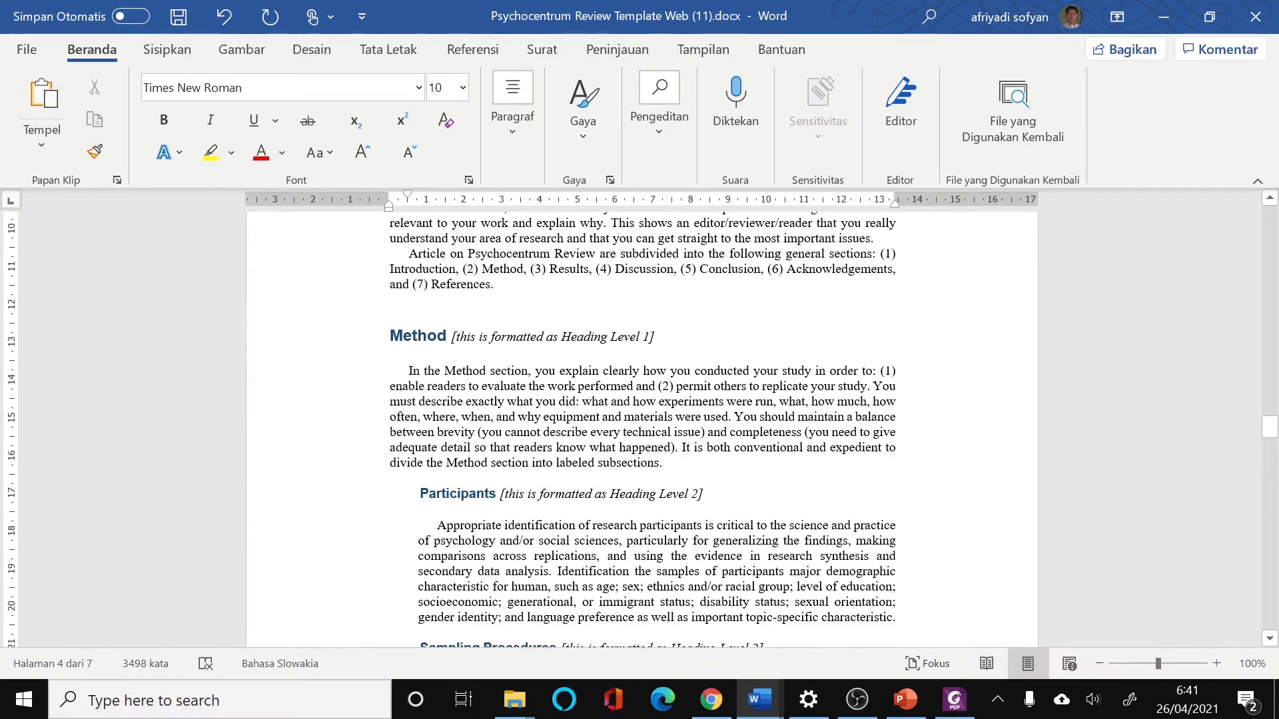
scroll(642, 426, "up", 8)
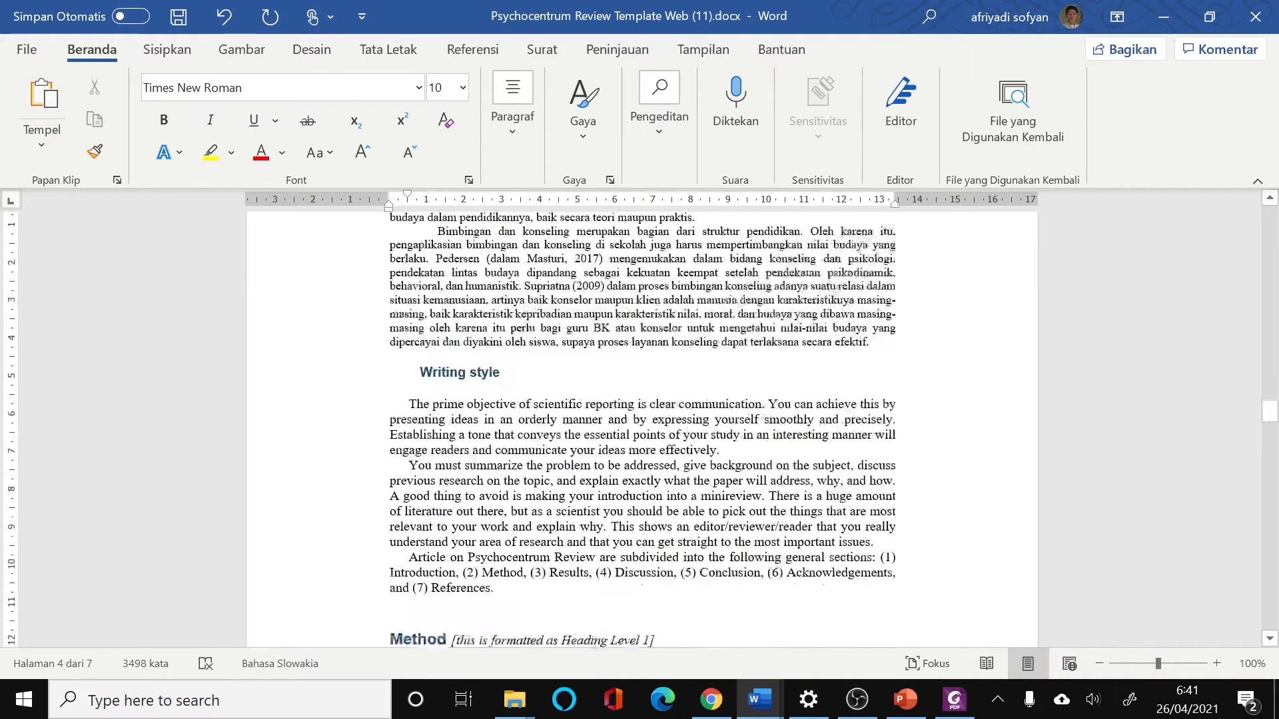
left_click_drag(420, 405, 500, 619)
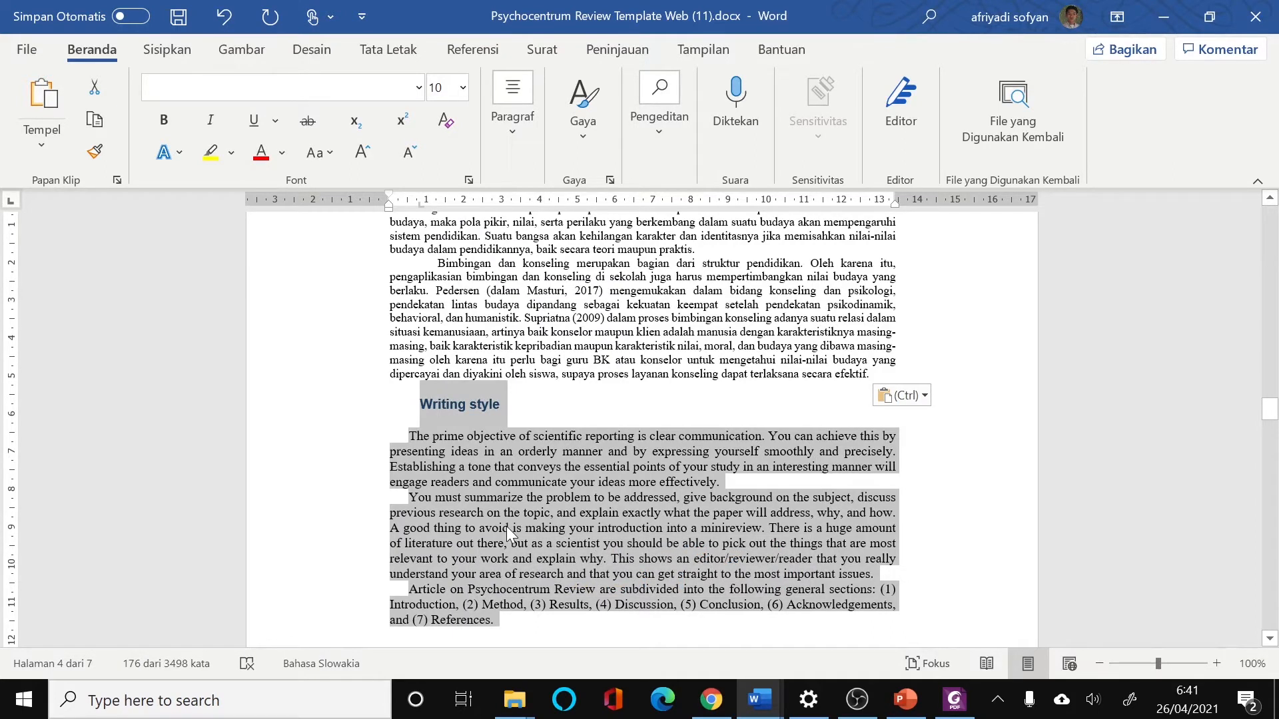
key("Delete")
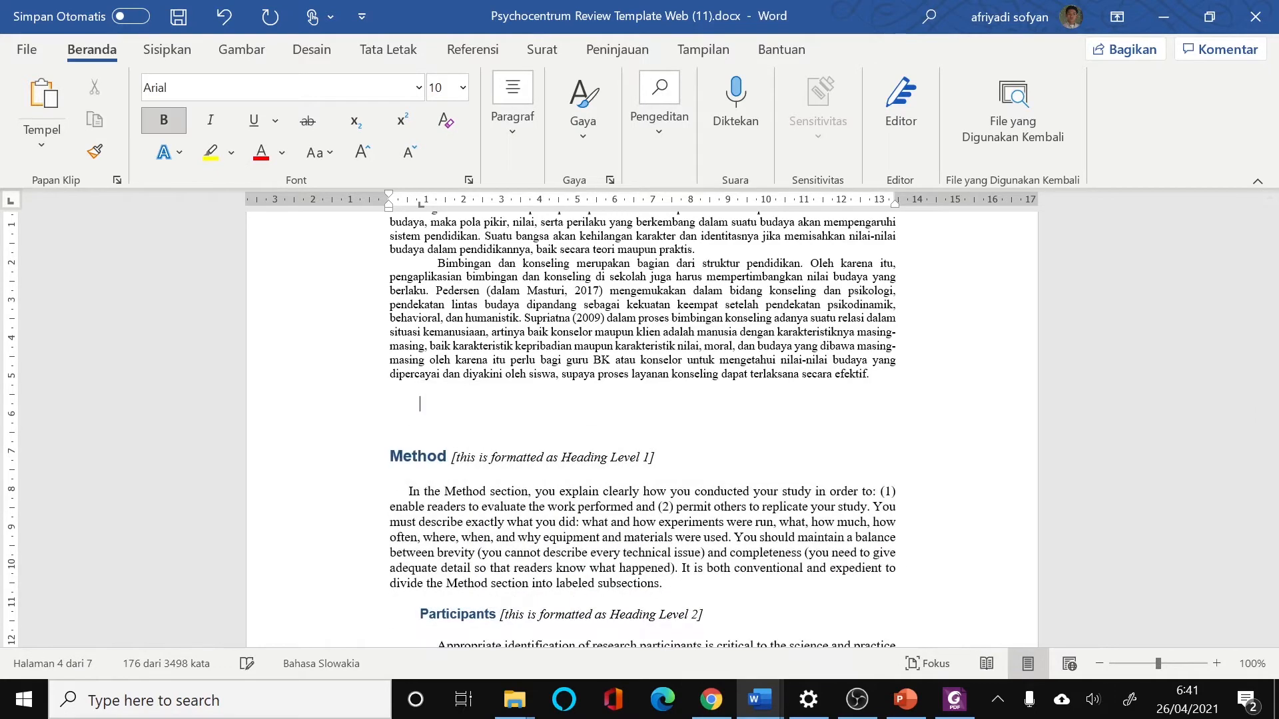
key("BackSpace")
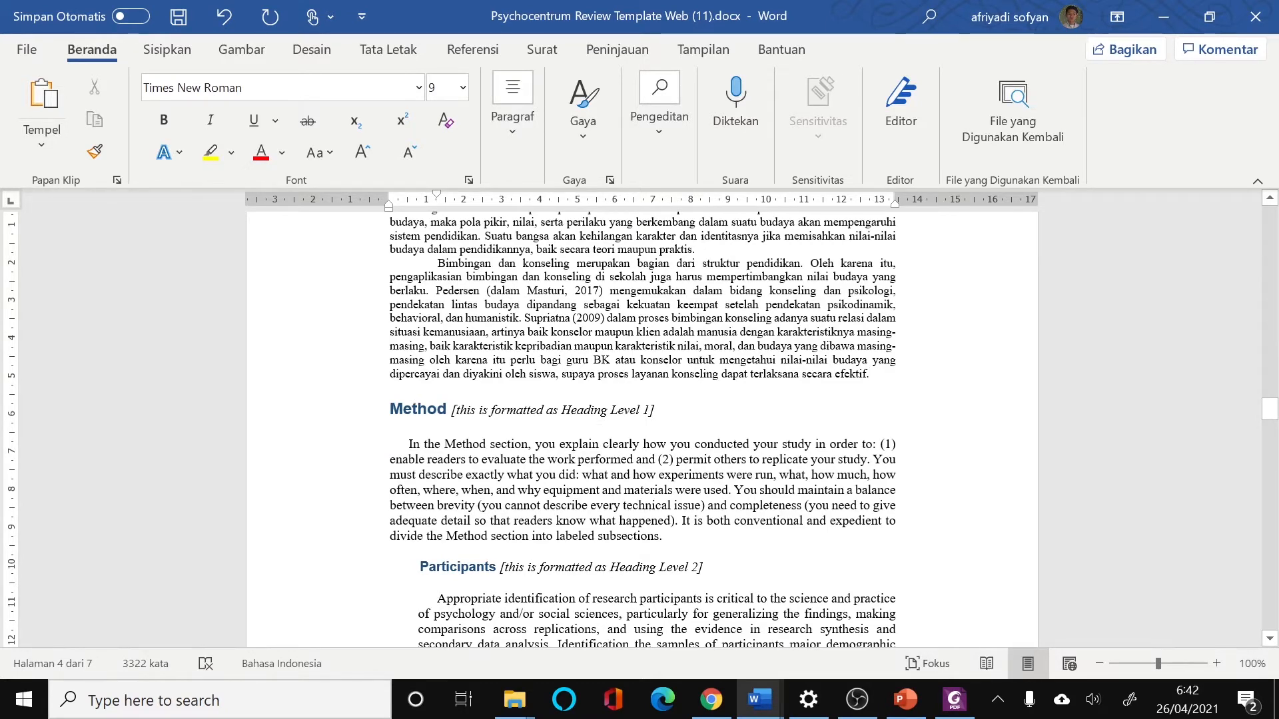
Review the template's Method instructions, from Participants and Sampling Procedures through Materials and Apparatus, Procedures, and Design or Data Analysis.
scroll(226, 518, "down", 4)
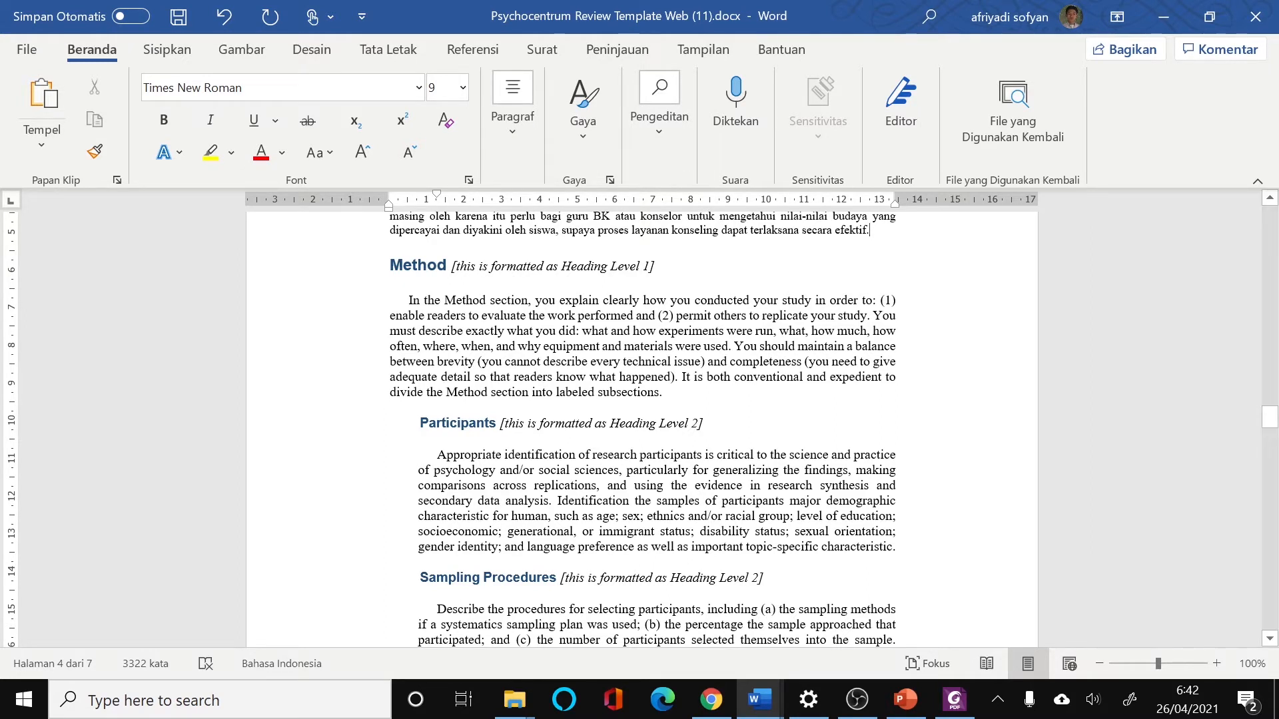
scroll(640, 427, "down", 3)
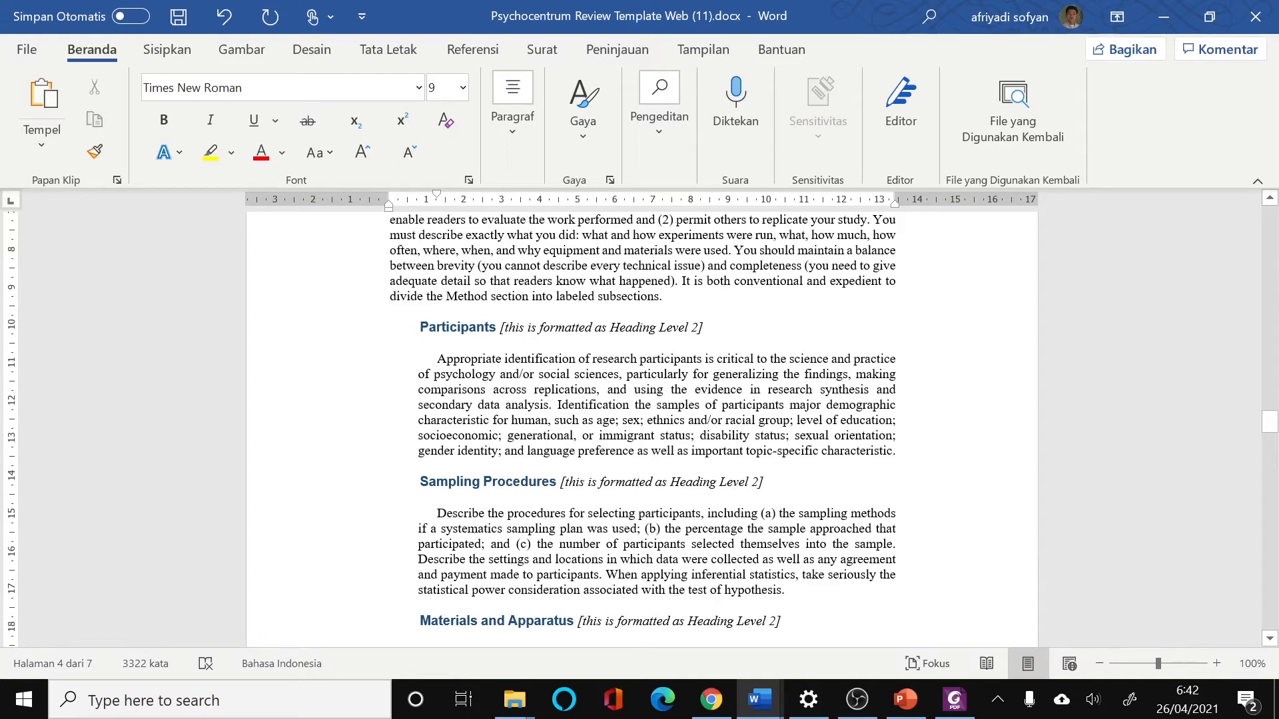
scroll(640, 419, "down", 3)
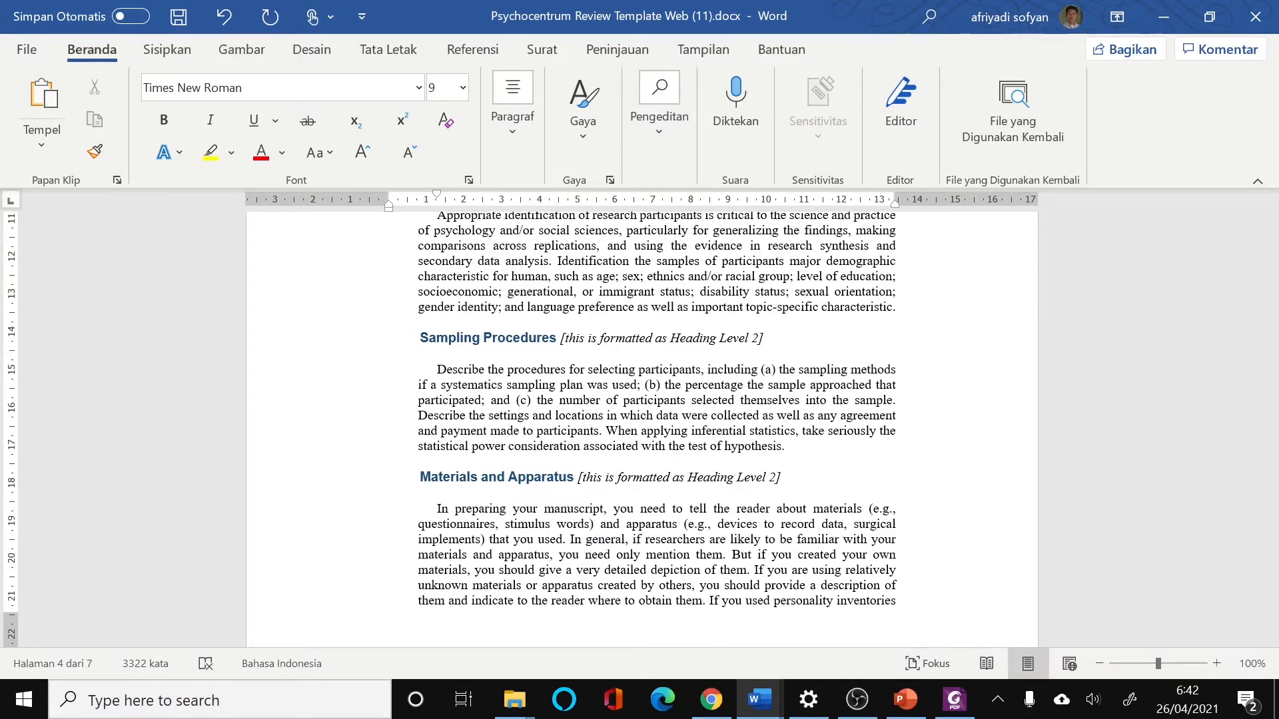
scroll(642, 426, "down", 8)
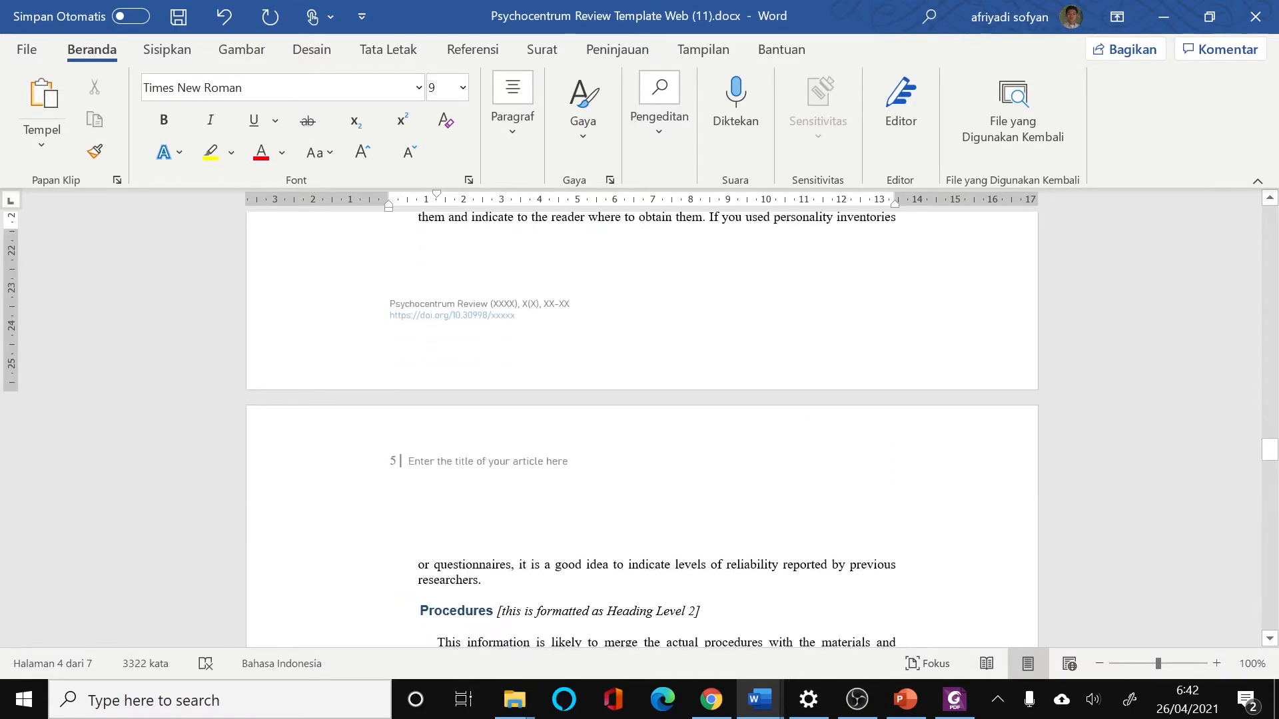
scroll(593, 527, "down", 2)
scroll(595, 525, "up", 10)
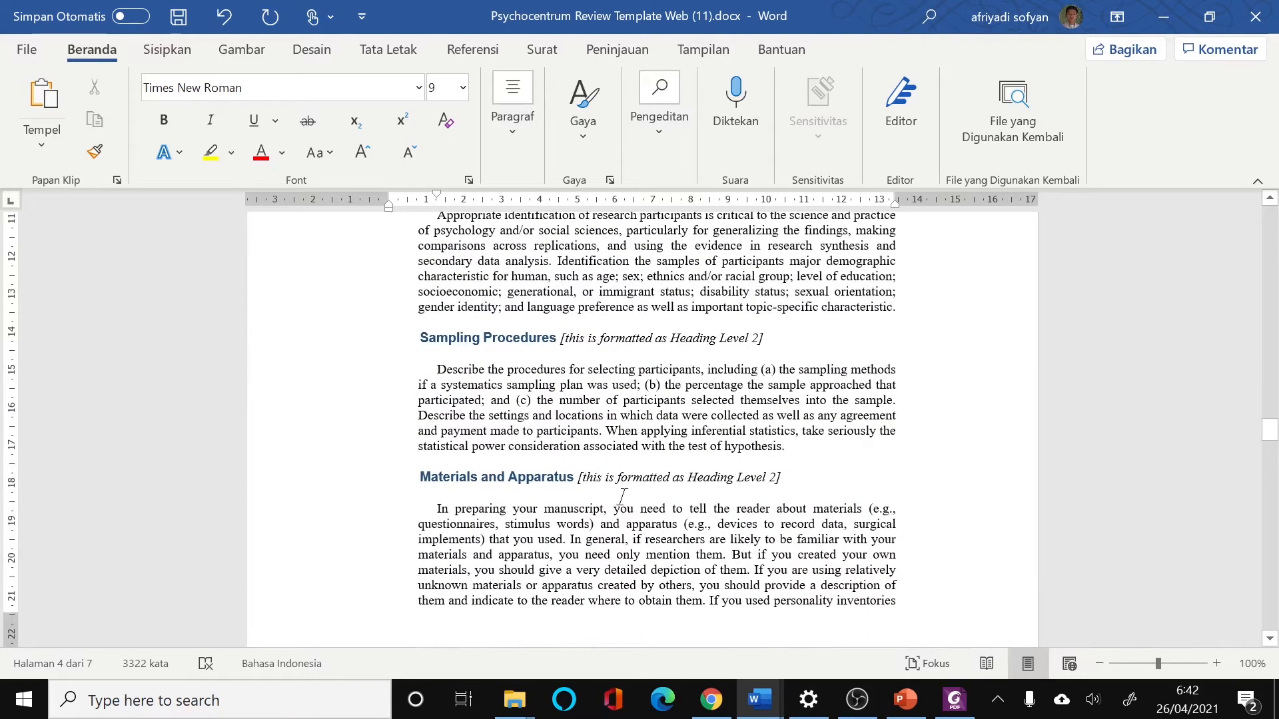
scroll(636, 493, "down", 5)
scroll(642, 499, "down", 6)
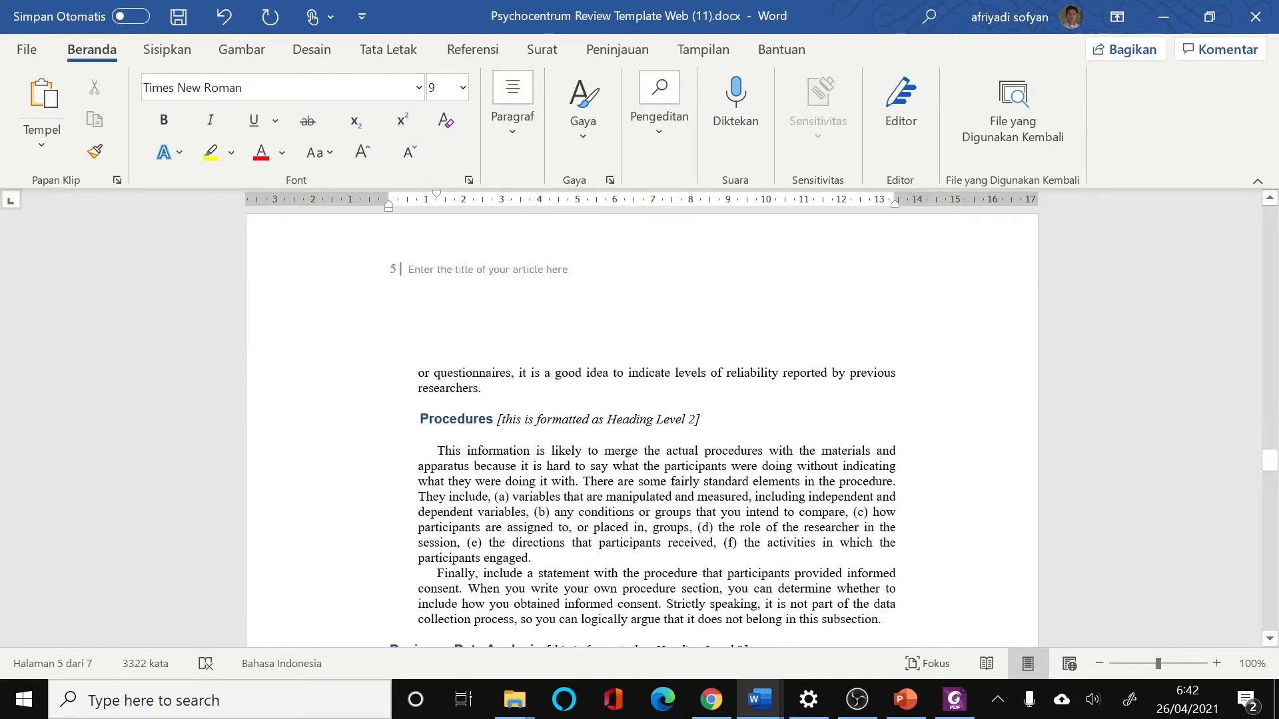
scroll(657, 427, "down", 2)
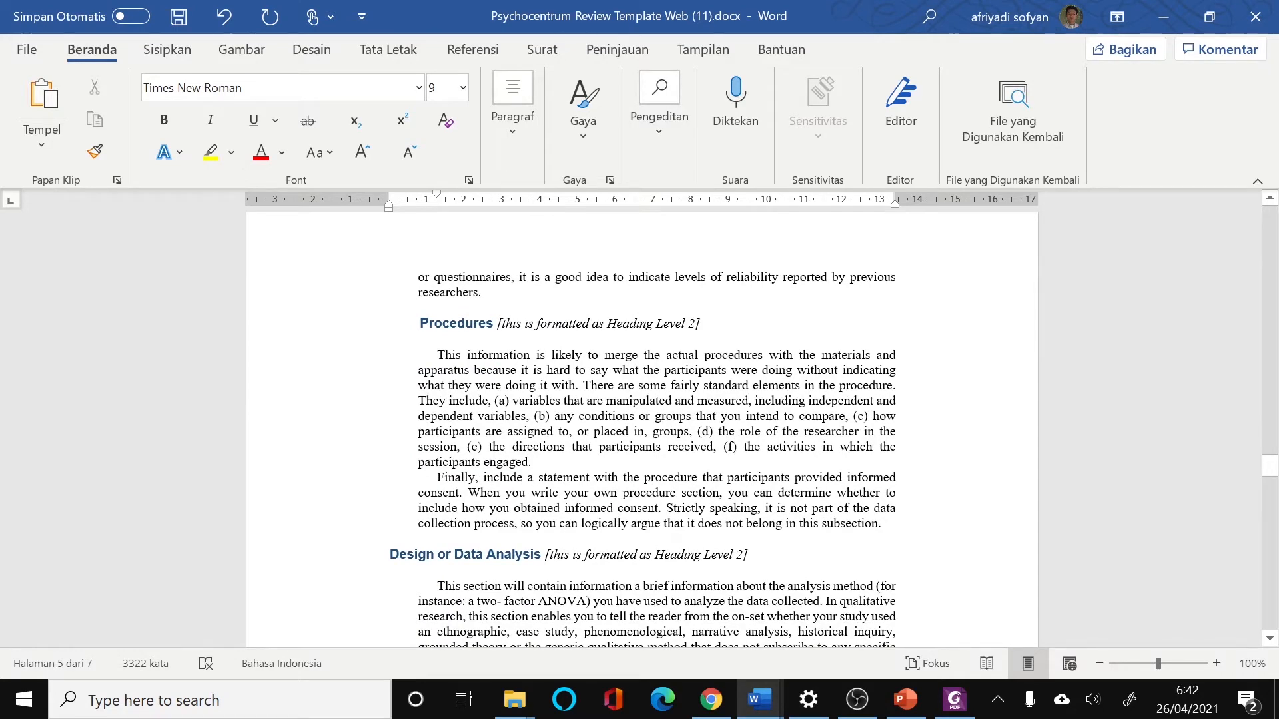
scroll(637, 465, "up", 12)
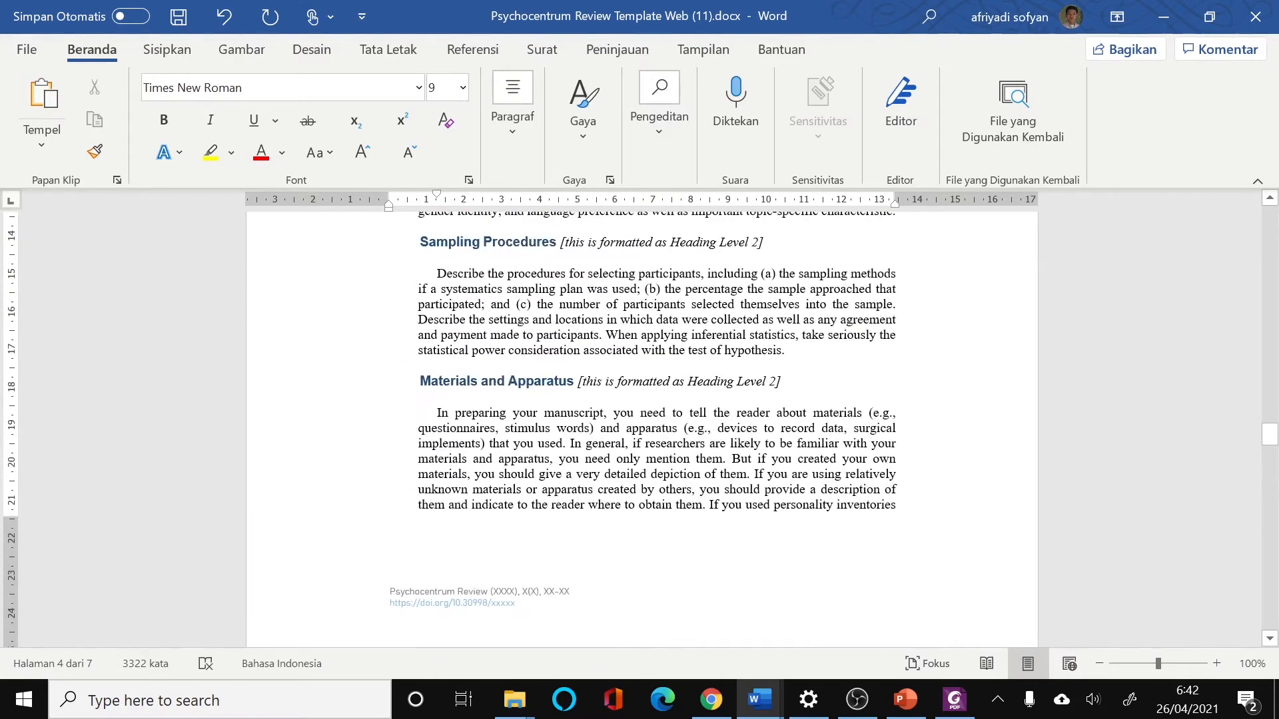
scroll(633, 462, "down", 10)
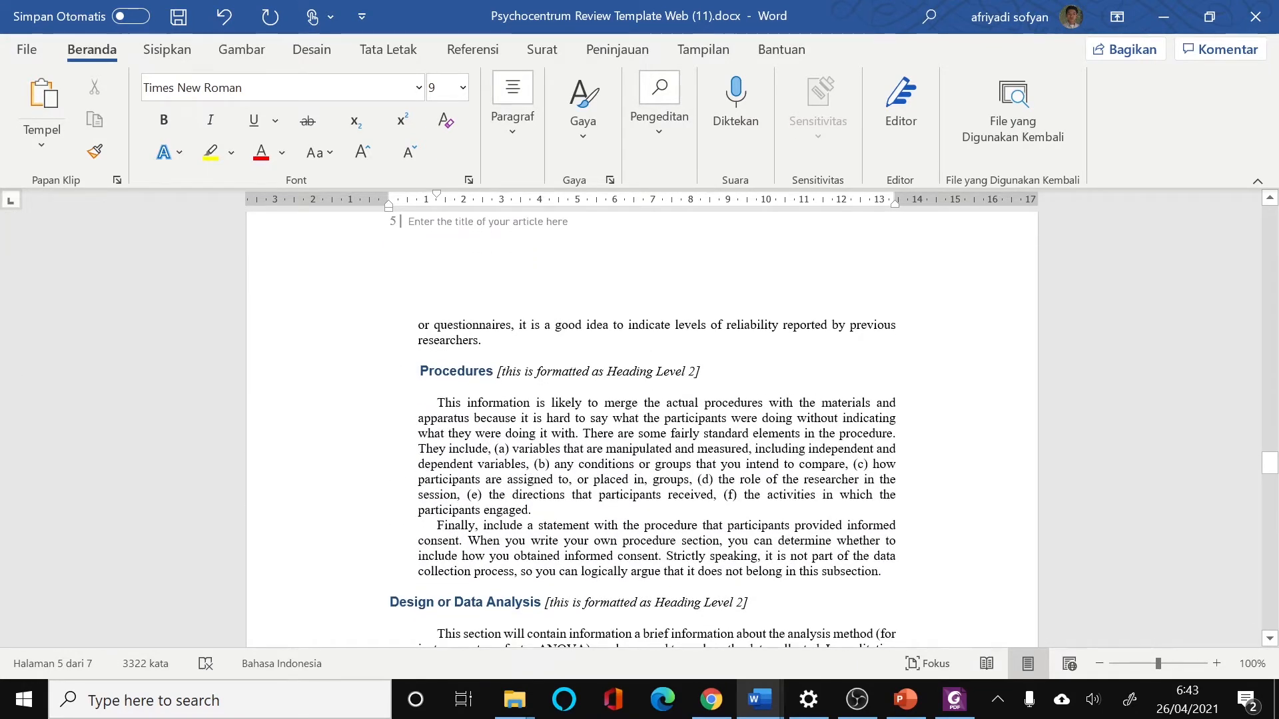
scroll(656, 426, "down", 2)
scroll(656, 427, "down", 4)
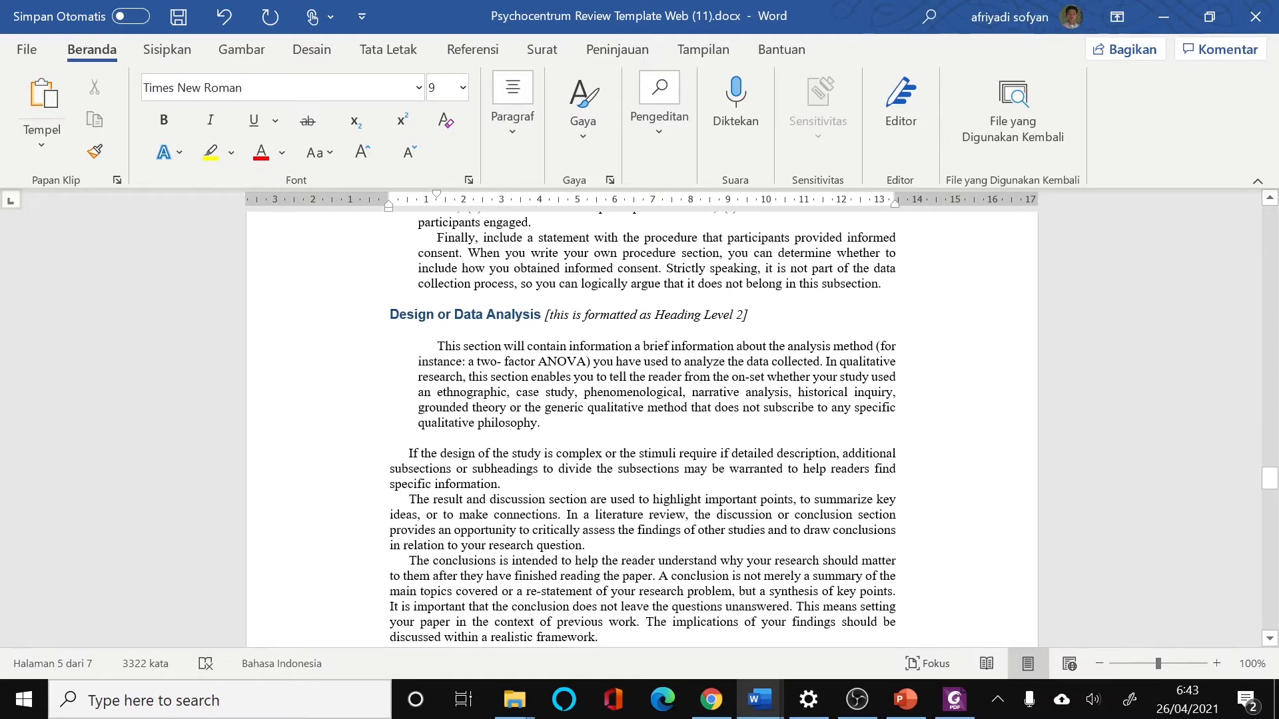
scroll(642, 430, "down", 6)
scroll(642, 430, "up", 10)
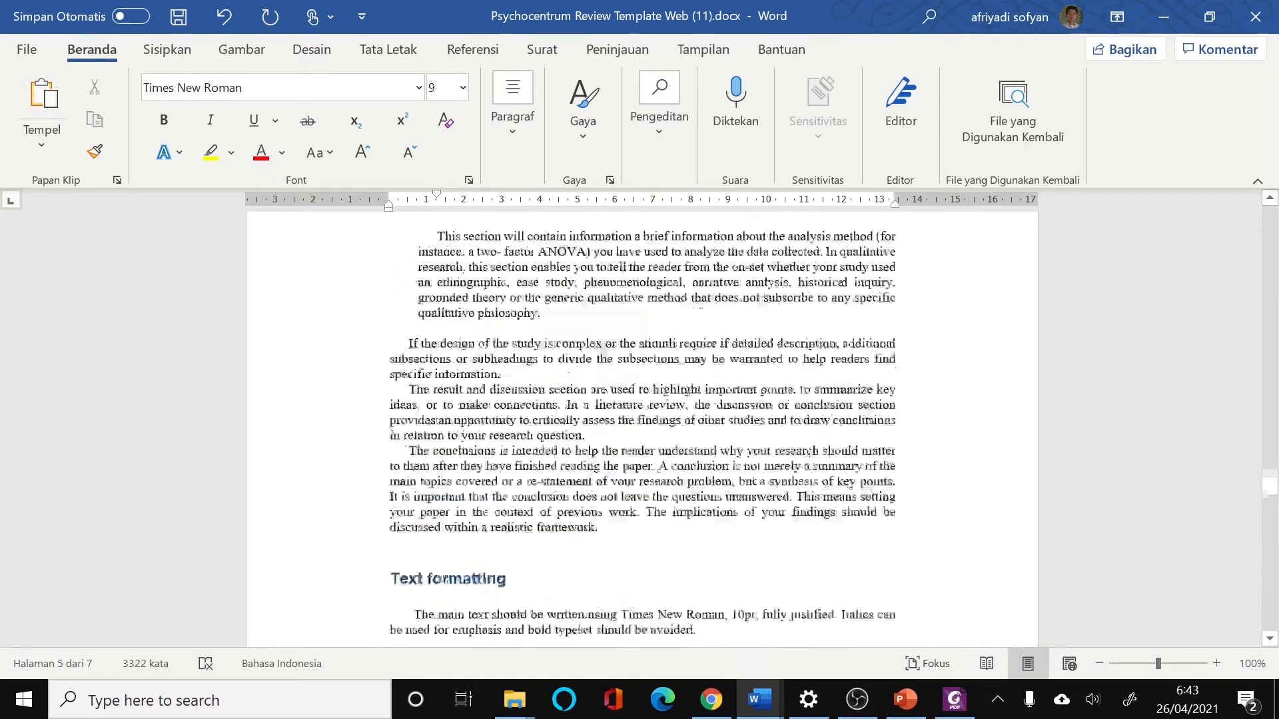
Copy the whole Method body text in 400-1303-1-SM.docx, from "Metode penelitian ini adalah" to "program SPSS versi 20.".
mouse_move(758, 699)
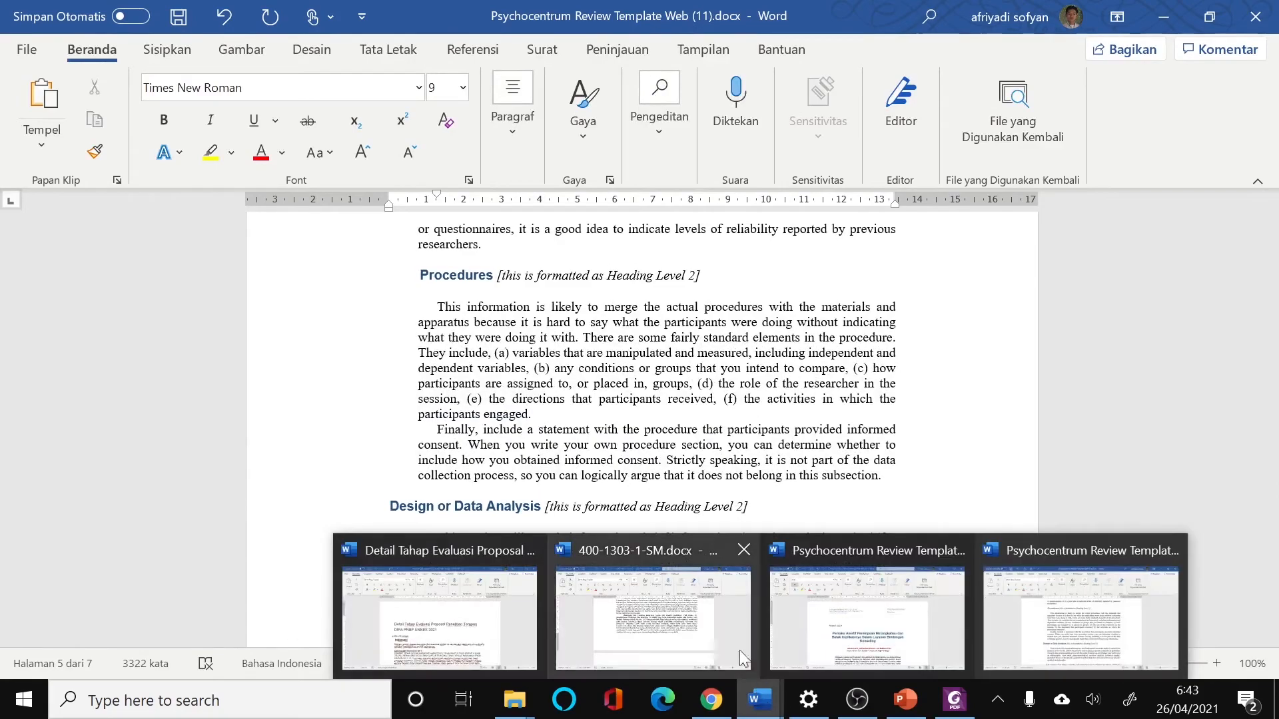
left_click(720, 634)
scroll(700, 563, "up", 15)
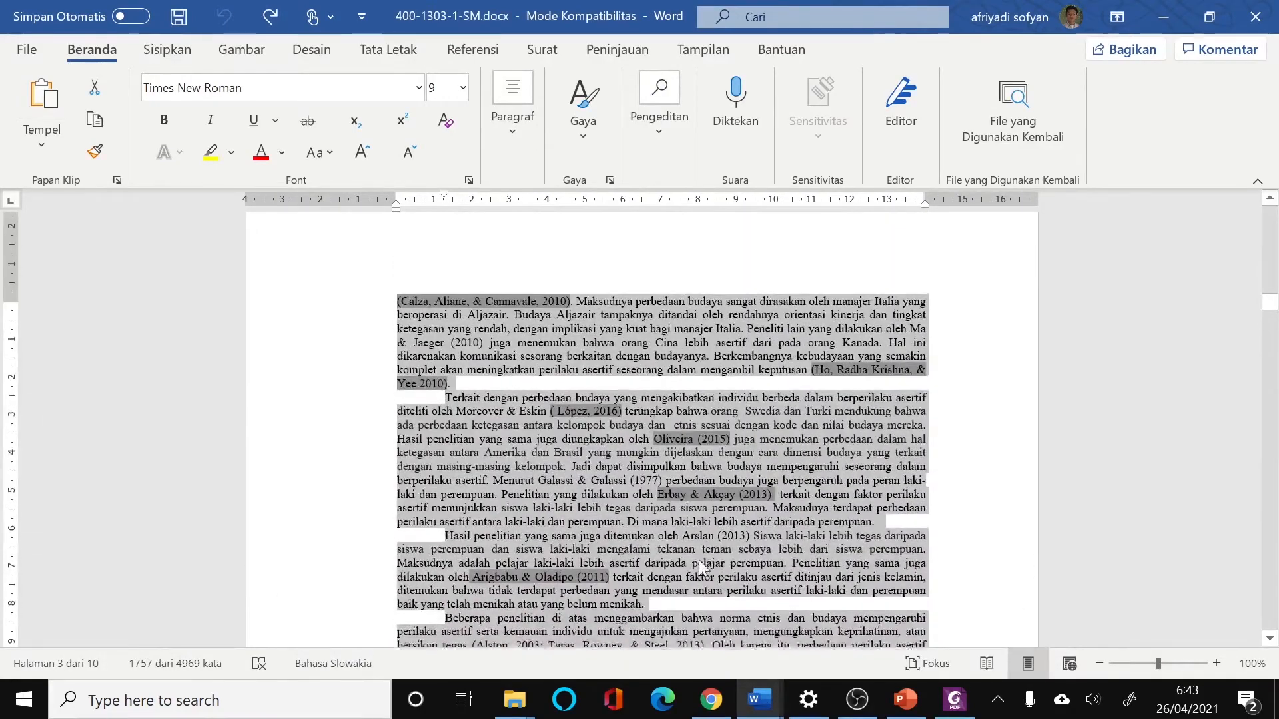
scroll(702, 553, "up", 10)
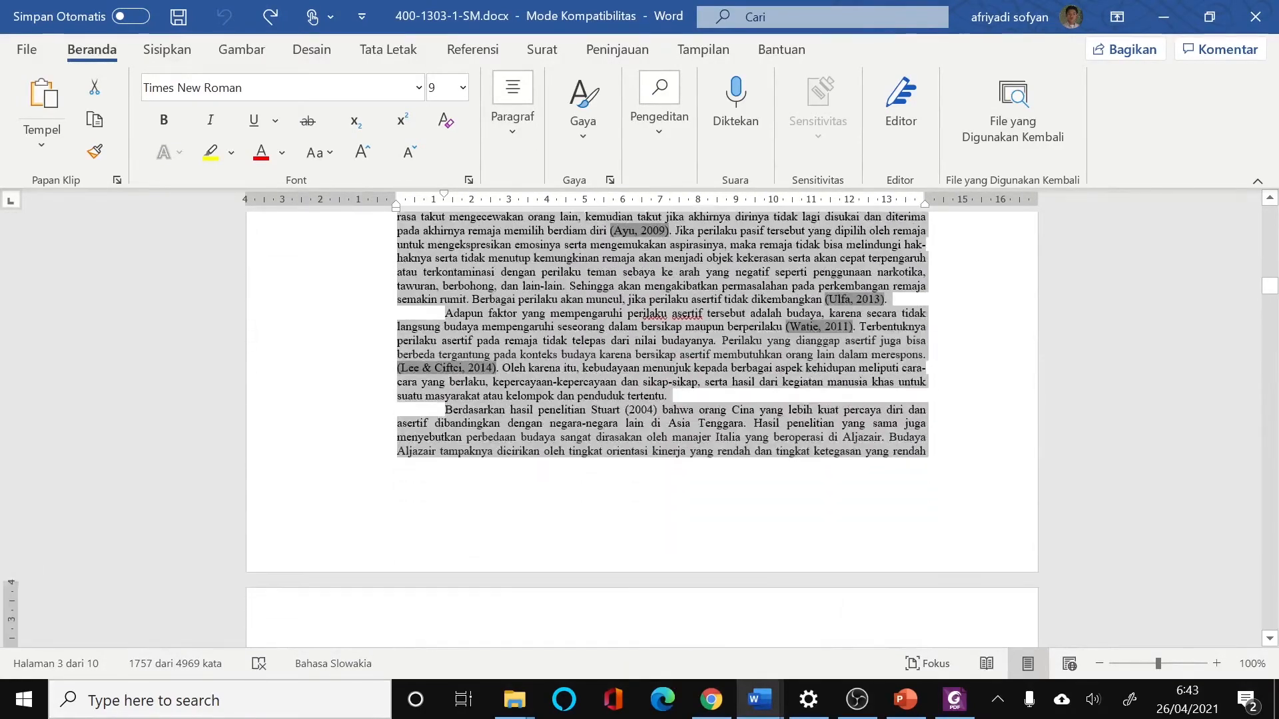
left_click_drag(1276, 283, 1275, 354)
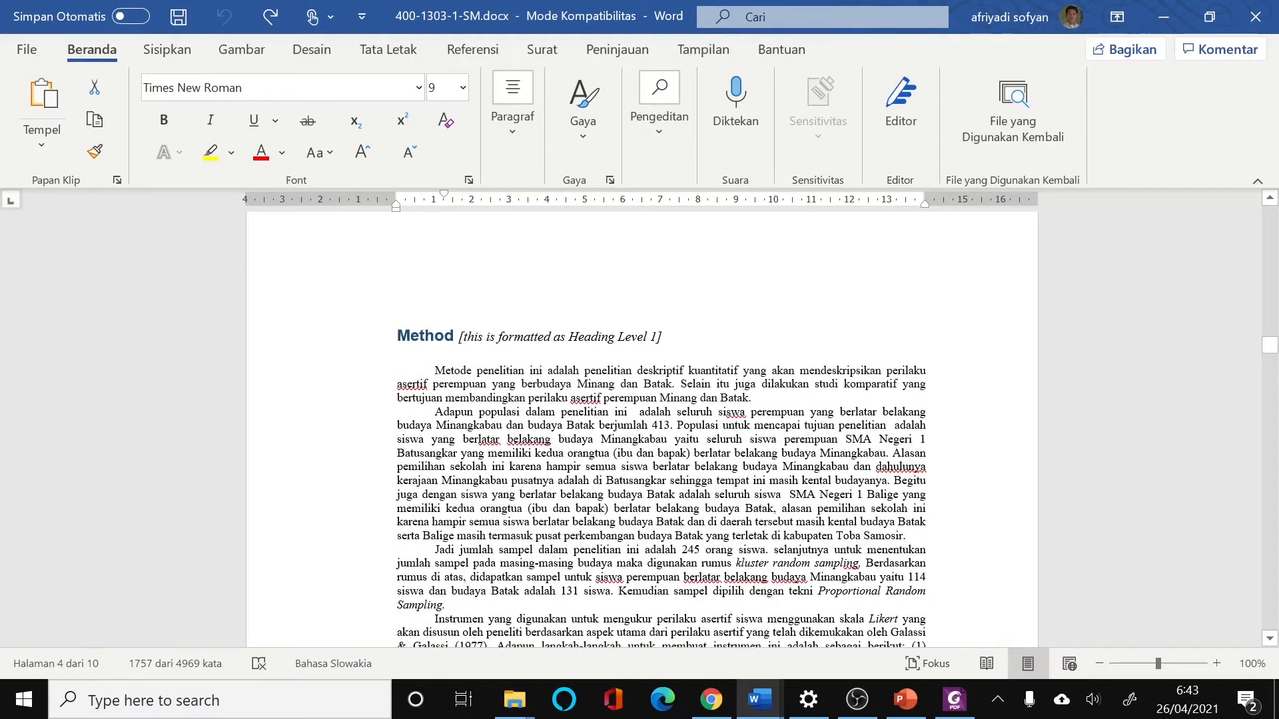
left_click_drag(434, 370, 516, 594)
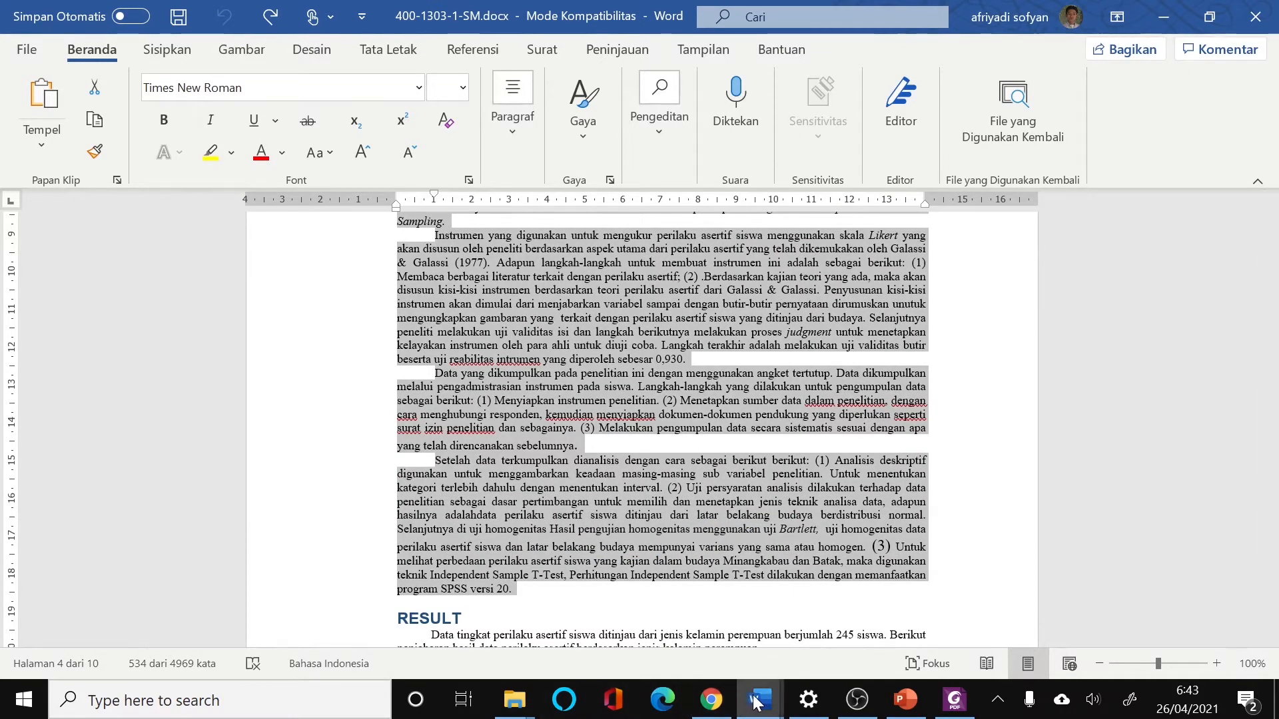
Replace the placeholder paragraph directly under the Method heading in Psychocentrum Review Template Web (11).docx with the copied Method text.
mouse_move(760, 701)
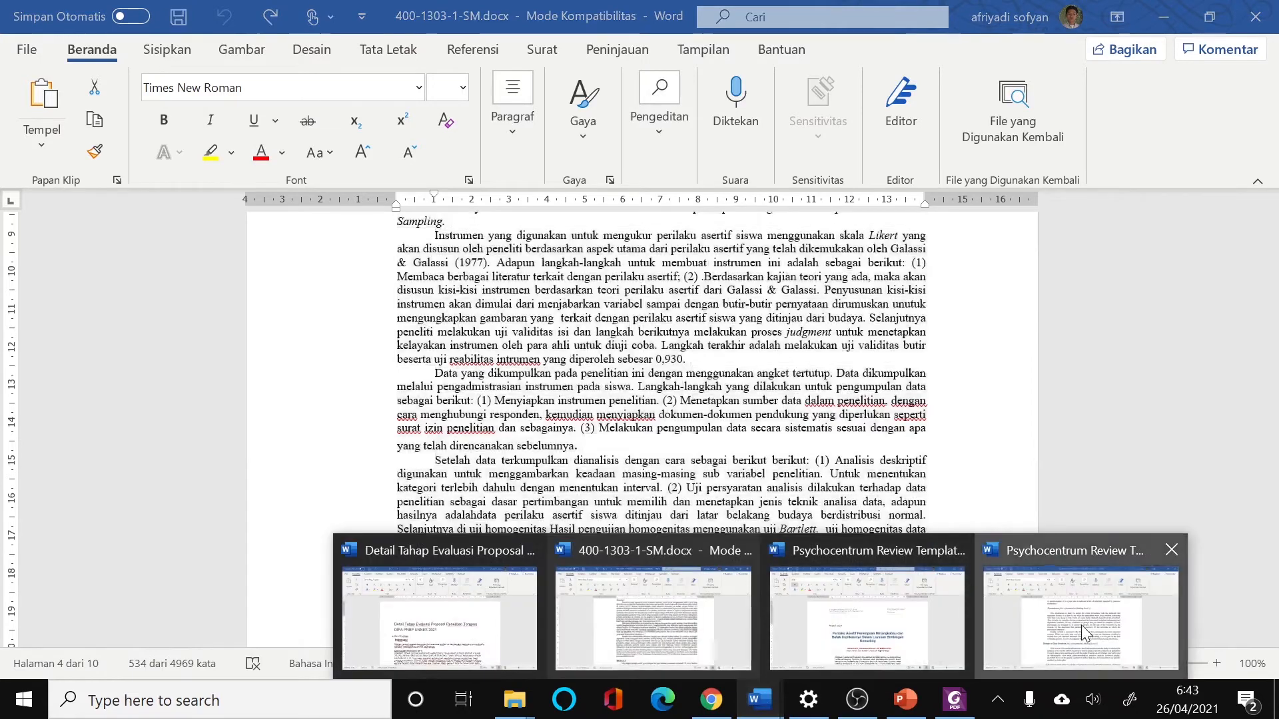
left_click(1081, 624)
scroll(425, 348, "up", 15)
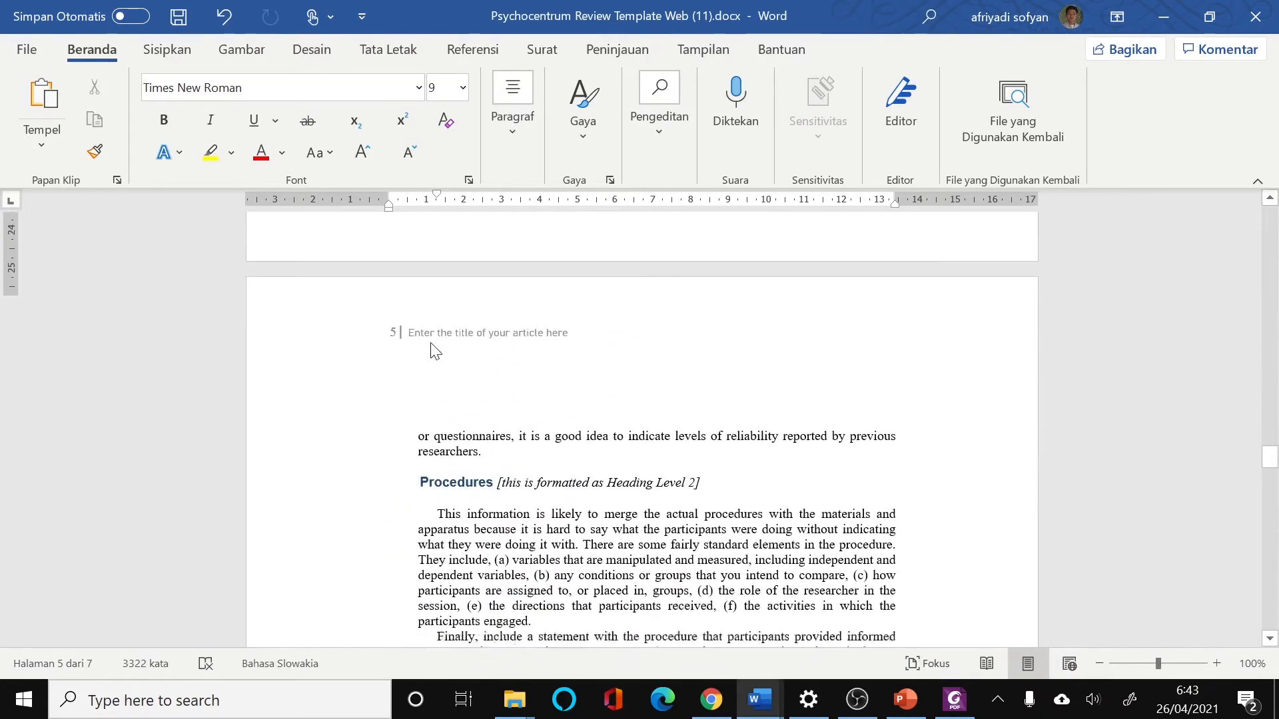
scroll(640, 430, "up", 12)
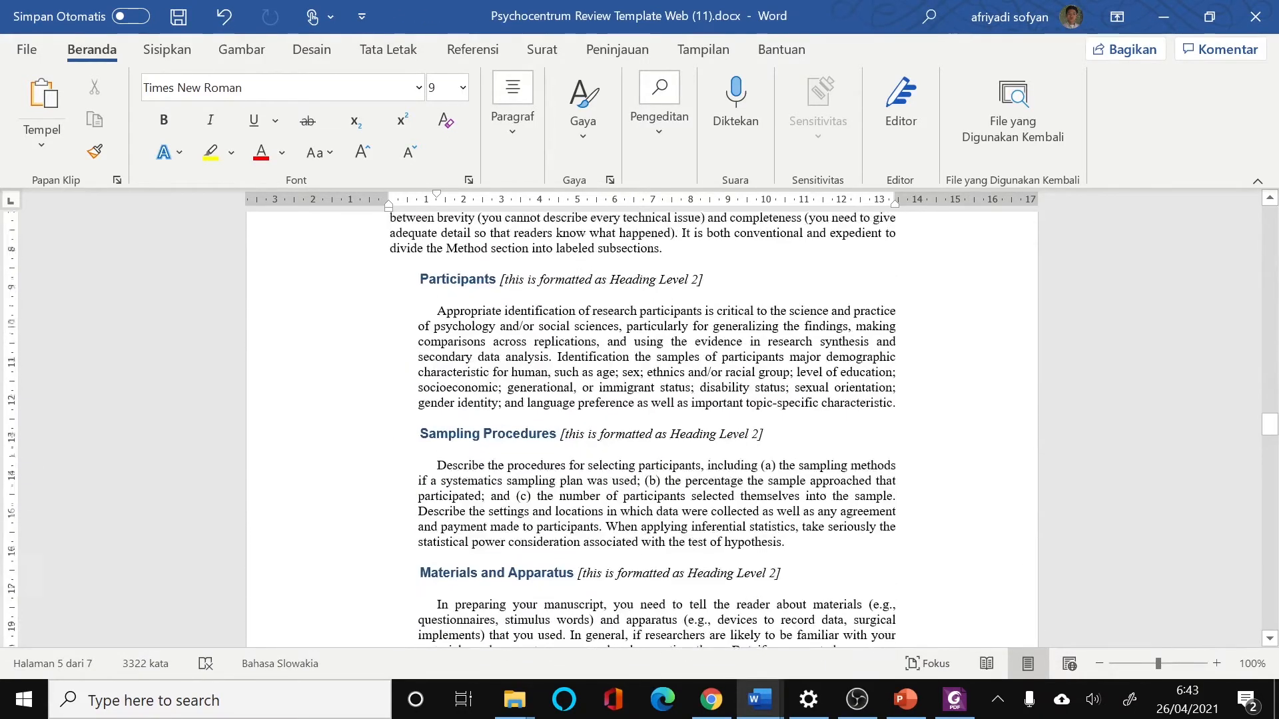
key("shift+Down")
key("shift+Down")
key("shift+Down")
key("shift+Down")
key("shift+Down")
key("shift+Down")
key("shift+Down")
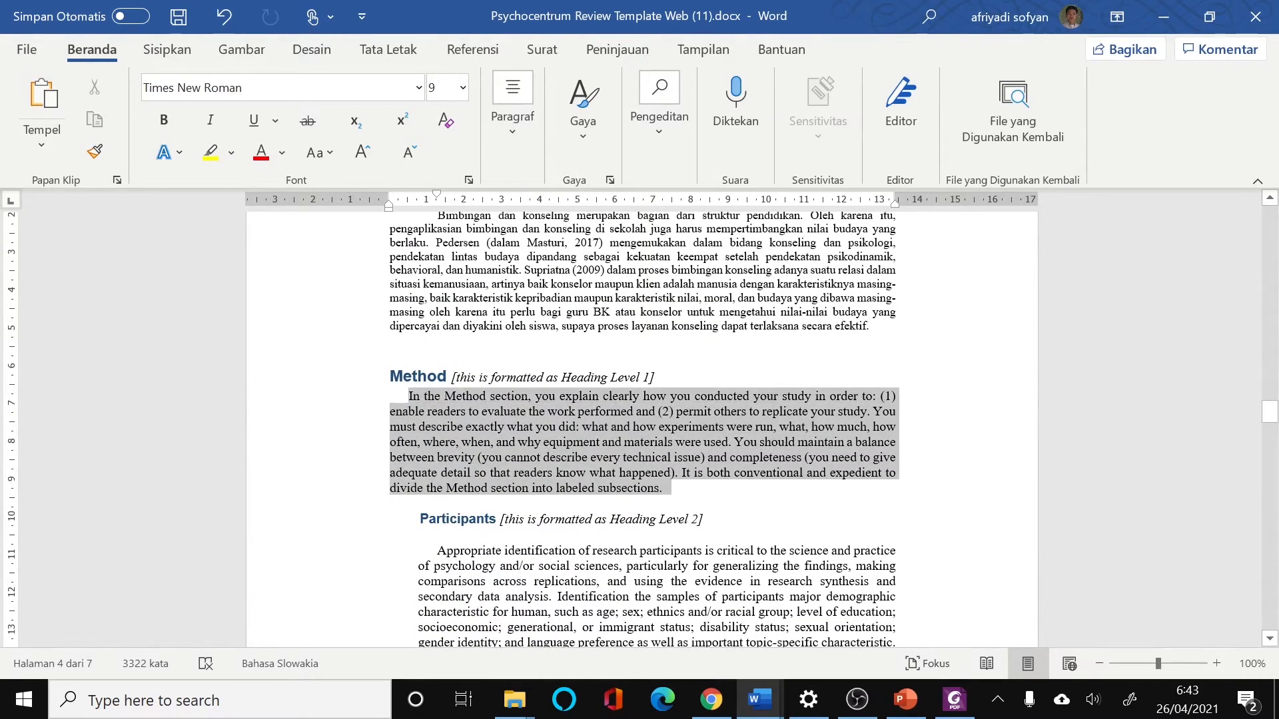
key("ctrl+v")
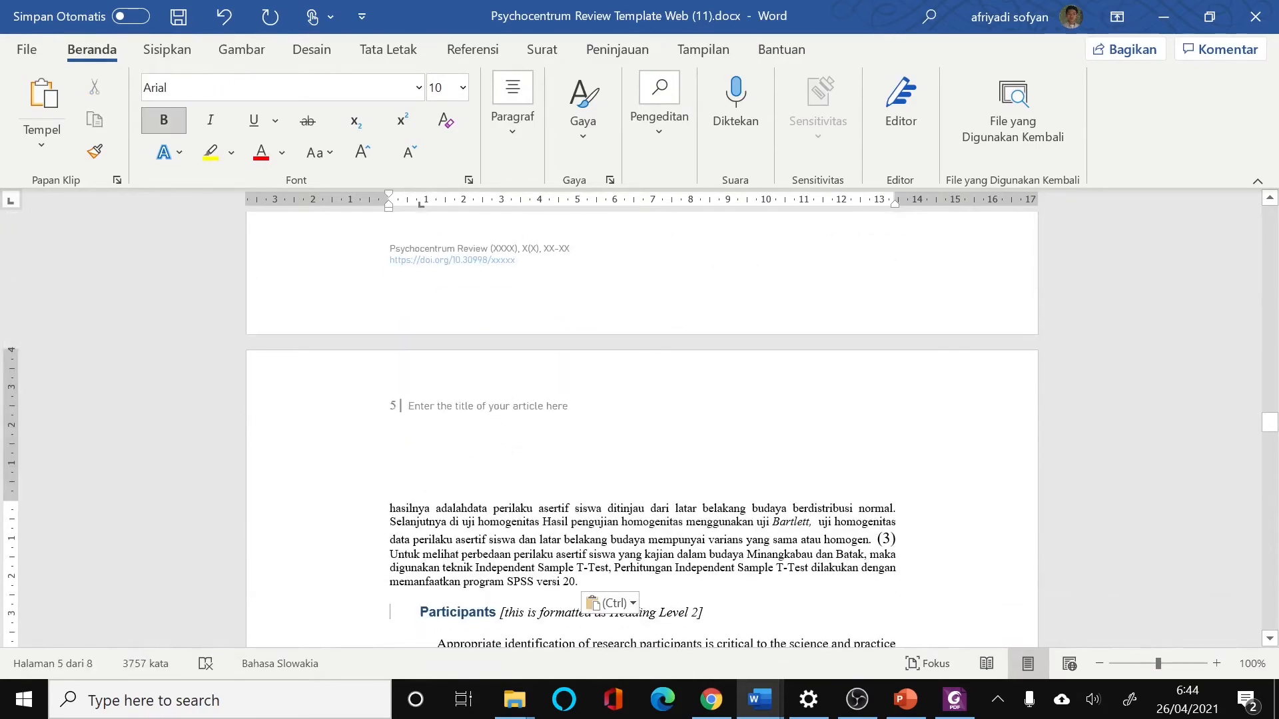
Delete the template text from the Participants heading through "discussed within a realistic framework.", keeping the Text formatting heading.
scroll(642, 426, "up", 5)
scroll(642, 427, "up", 3)
scroll(641, 427, "down", 8)
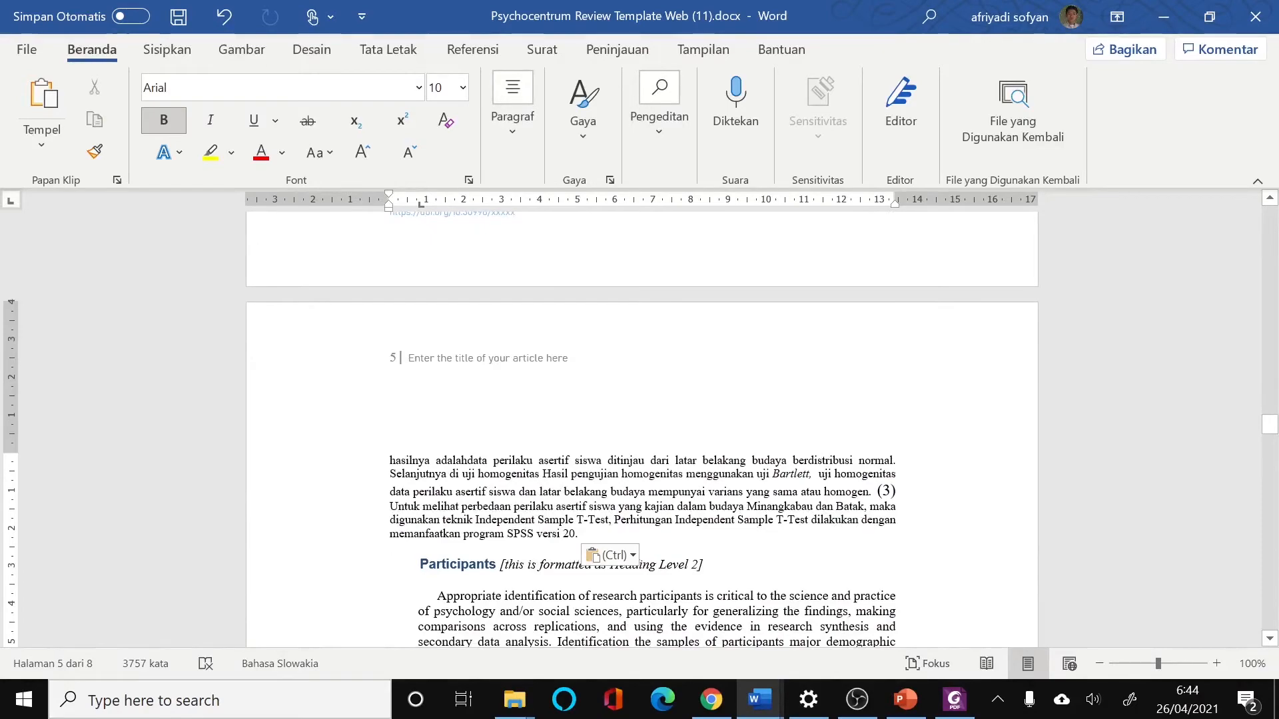
key("shift+Down")
key("shift+Down")
key("shift+Down")
key("shift+Down")
key("shift+Down")
key("shift+Down")
key("shift+Down")
key("shift+Down")
key("shift+Down")
key("shift+Down")
key("shift+Down")
key("shift+Down")
key("shift+Down")
key("shift+Down")
key("shift+Down")
key("shift+Down")
key("shift+Down")
key("shift+Down")
key("shift+Down")
key("shift+Down")
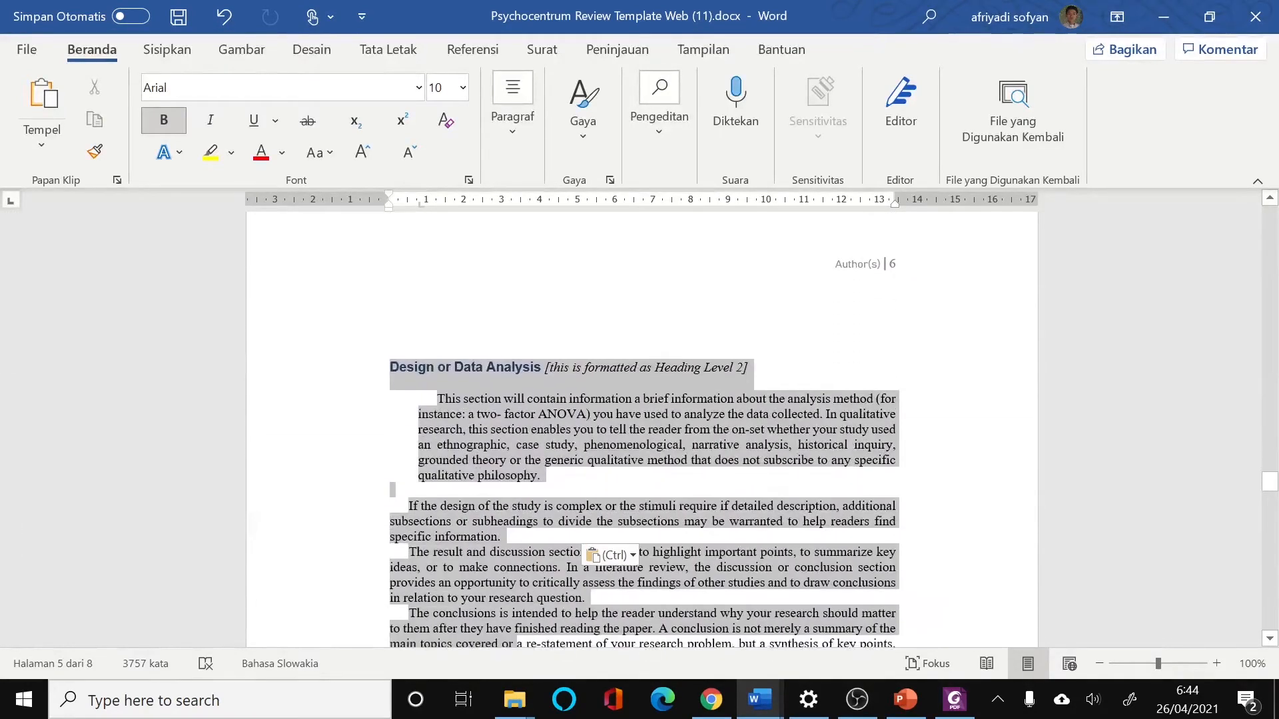
key("shift+Down")
key("shift+Down")
key("shift+Down")
key("shift+Down")
key("shift+Down")
key("shift+Down")
key("shift+Down")
key("shift+Down")
key("shift+Up")
key("shift+Up")
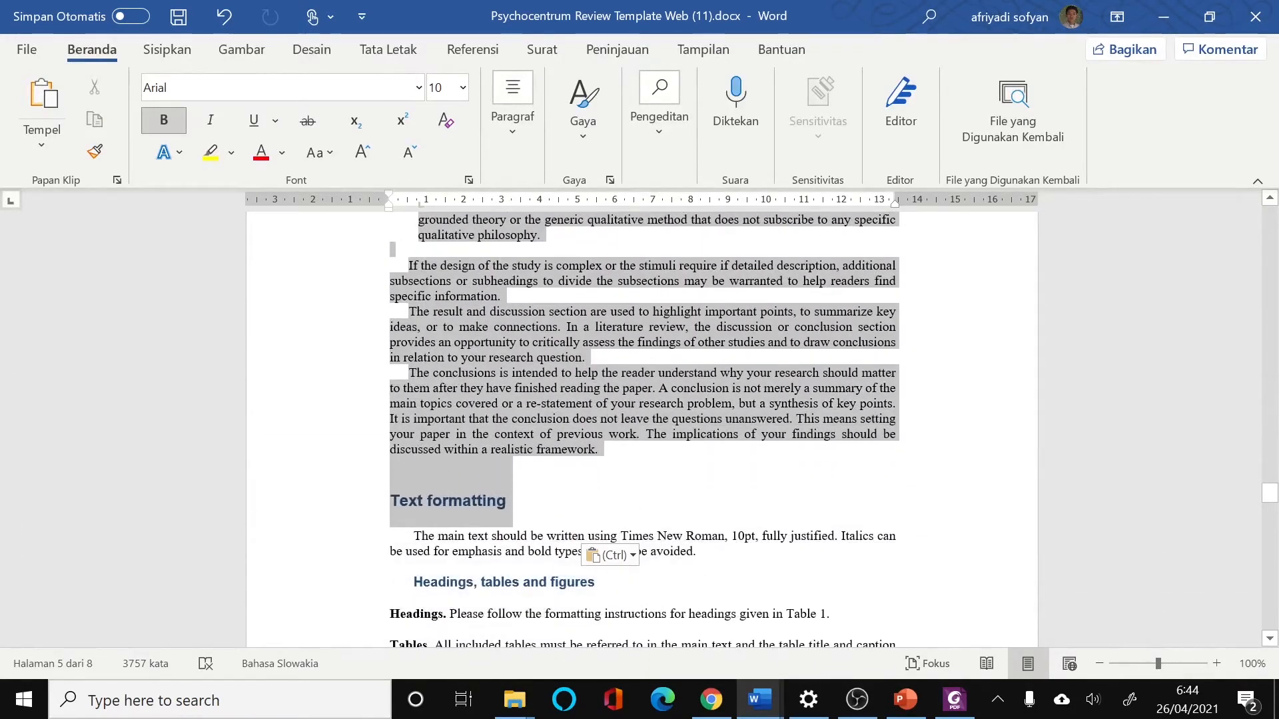
key("shift+Up")
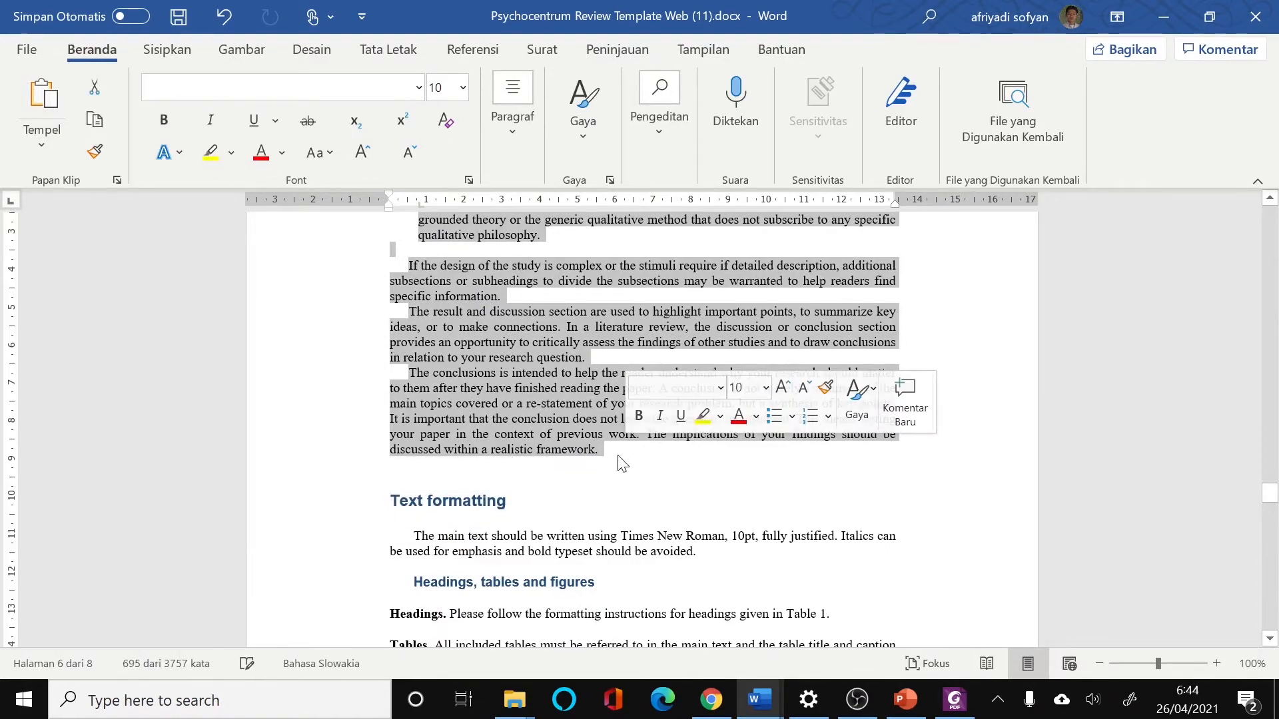
key("Delete")
scroll(402, 379, "up", 8)
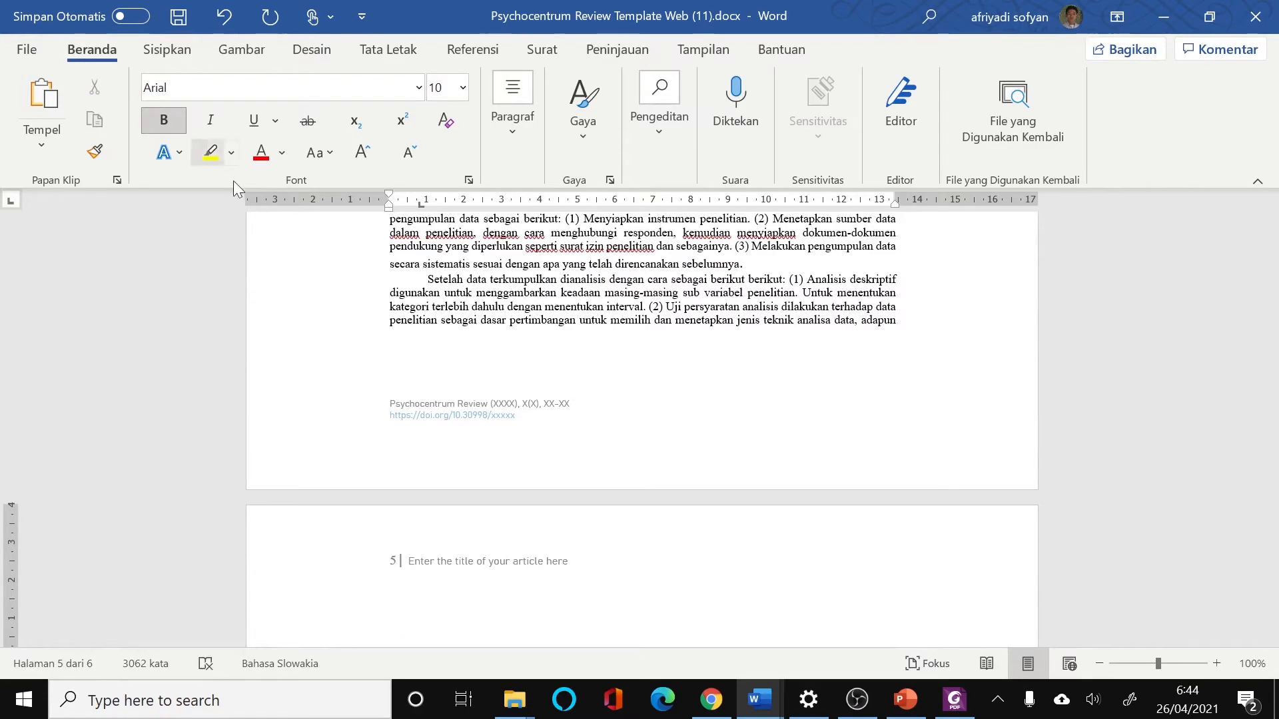
scroll(346, 254, "up", 8)
scroll(346, 254, "up", 4)
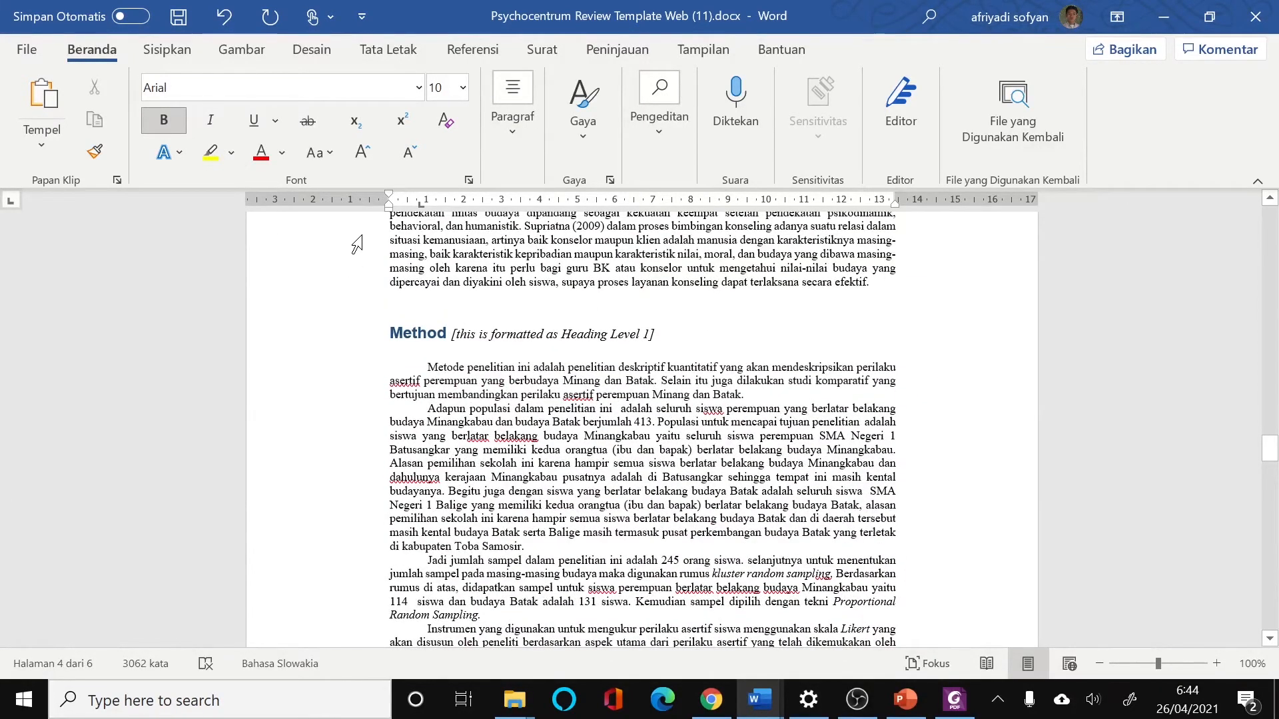
scroll(357, 245, "down", 12)
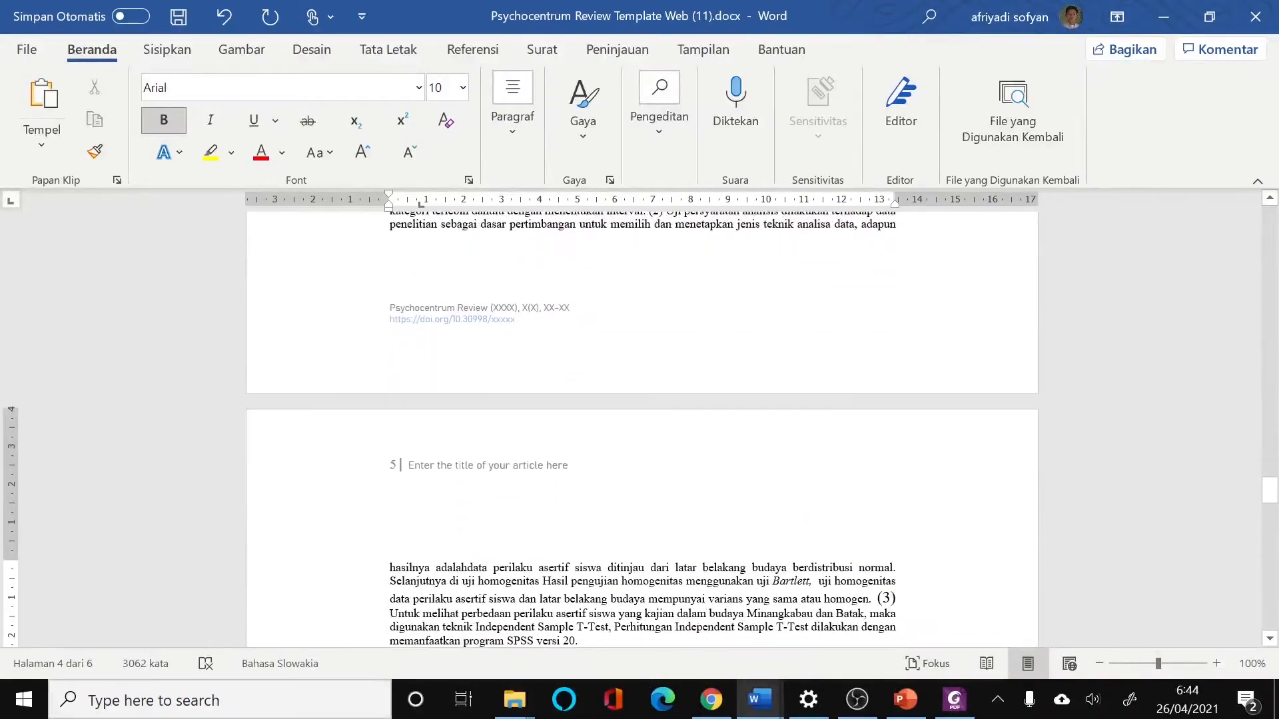
Remove the blank lines between the end of the Method text and the Text formatting heading.
scroll(390, 249, "down", 4)
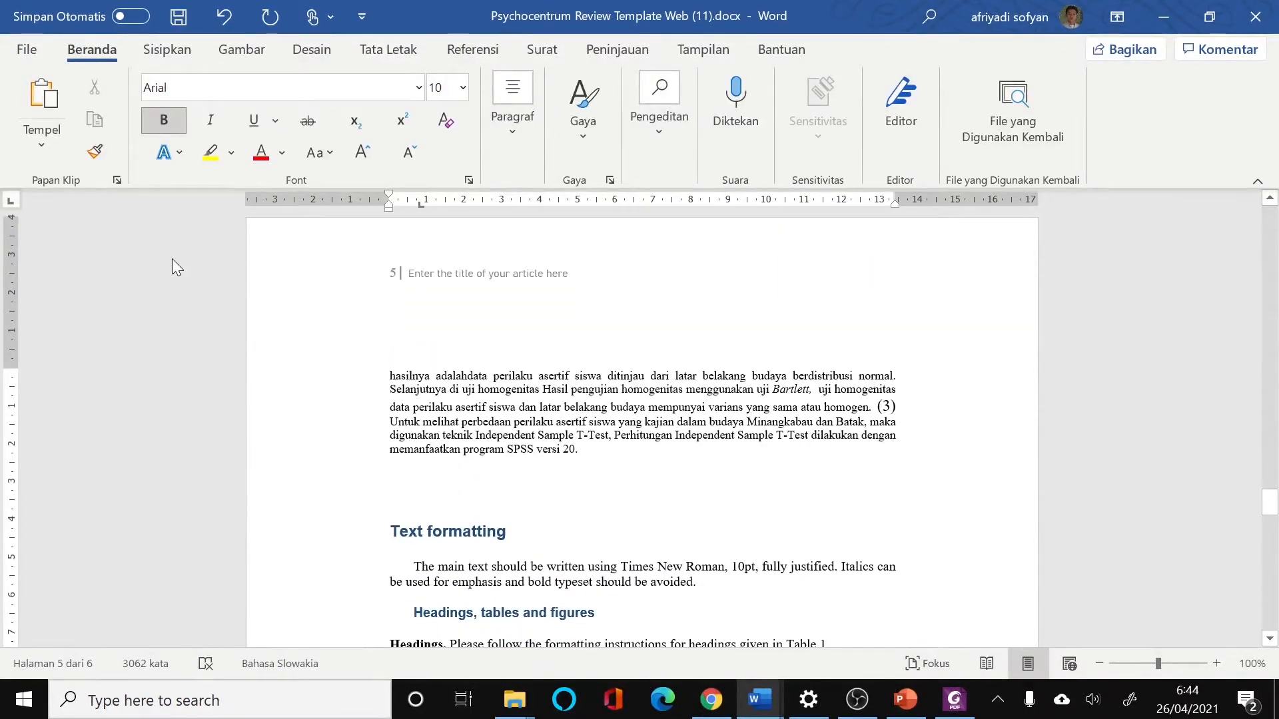
key("BackSpace")
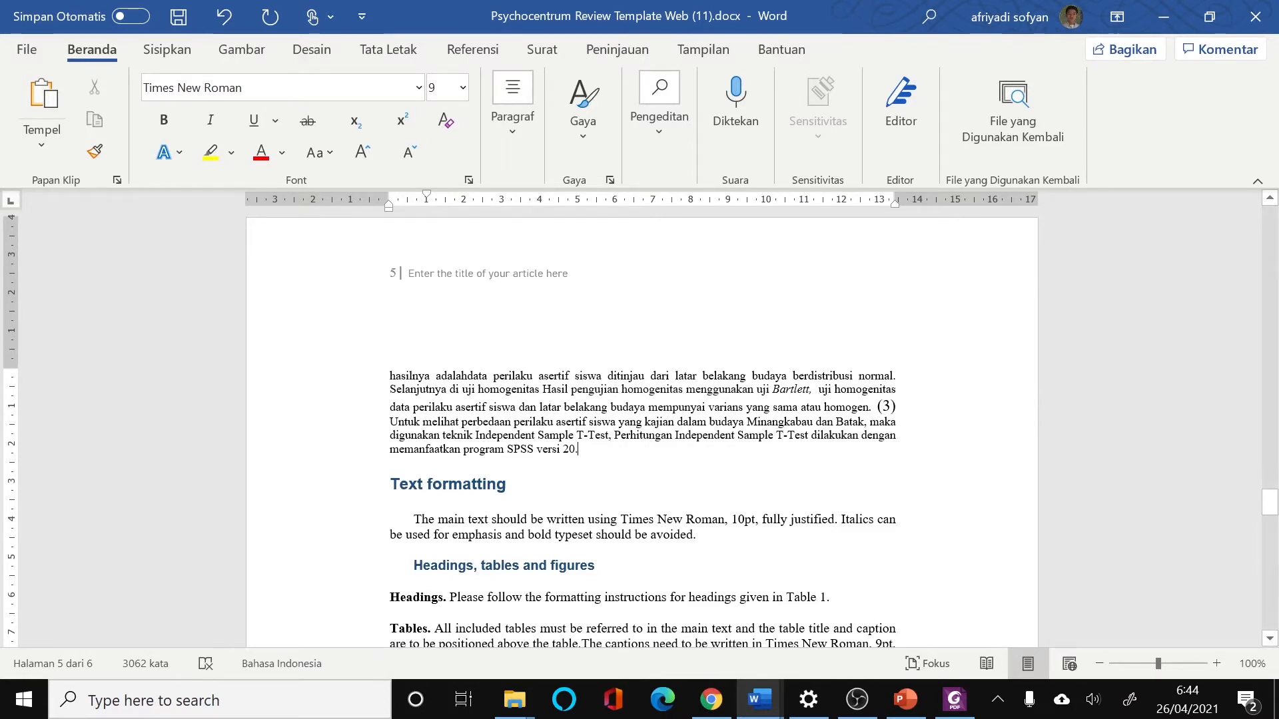
left_click(506, 496)
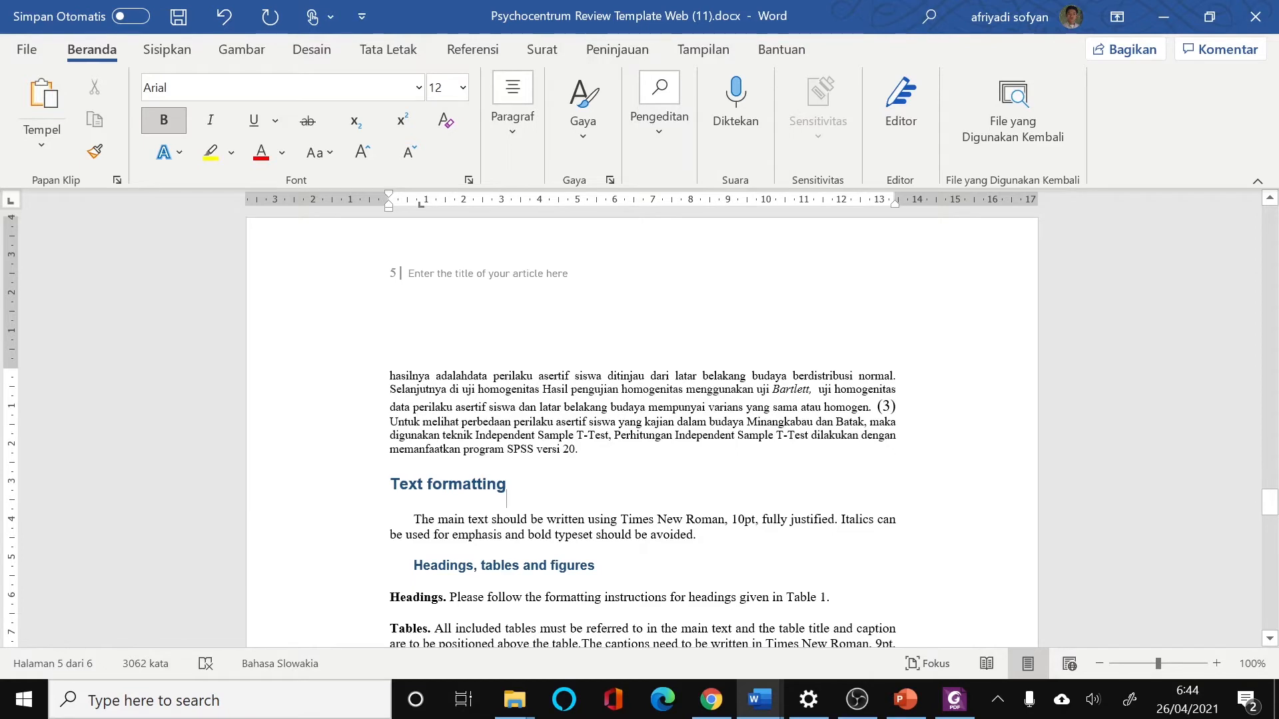
left_click(507, 449)
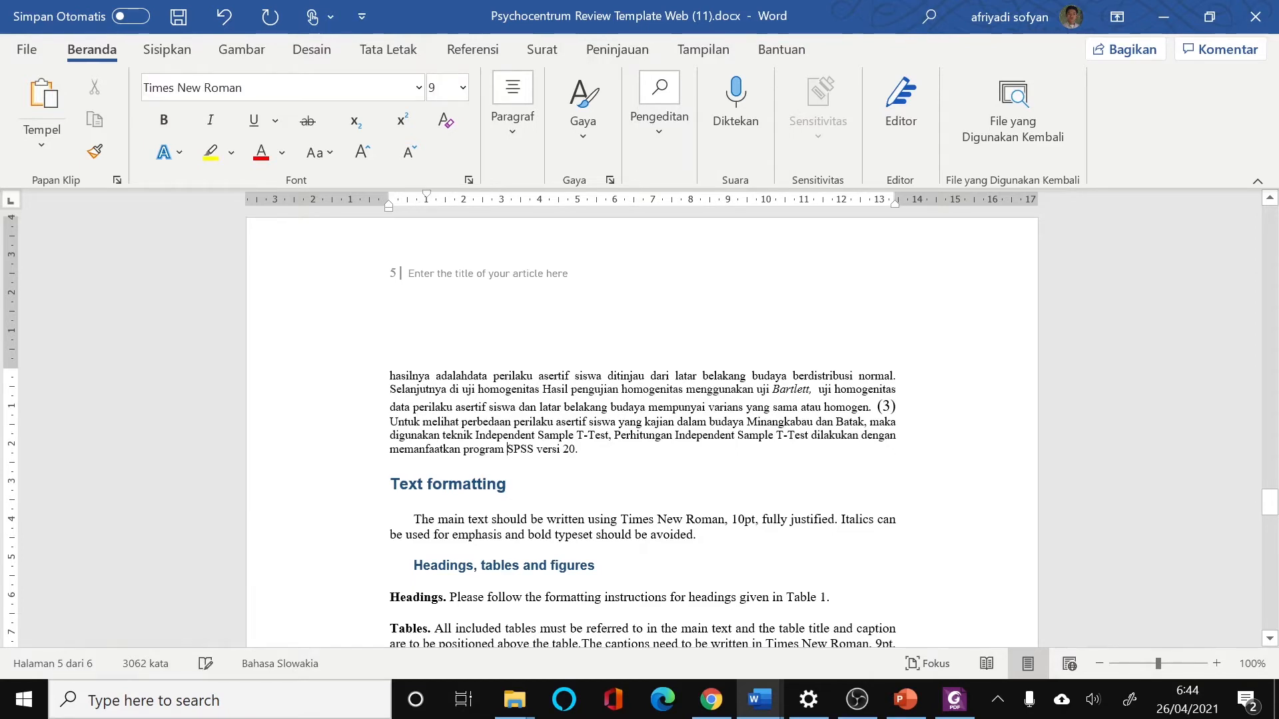
left_click(506, 499)
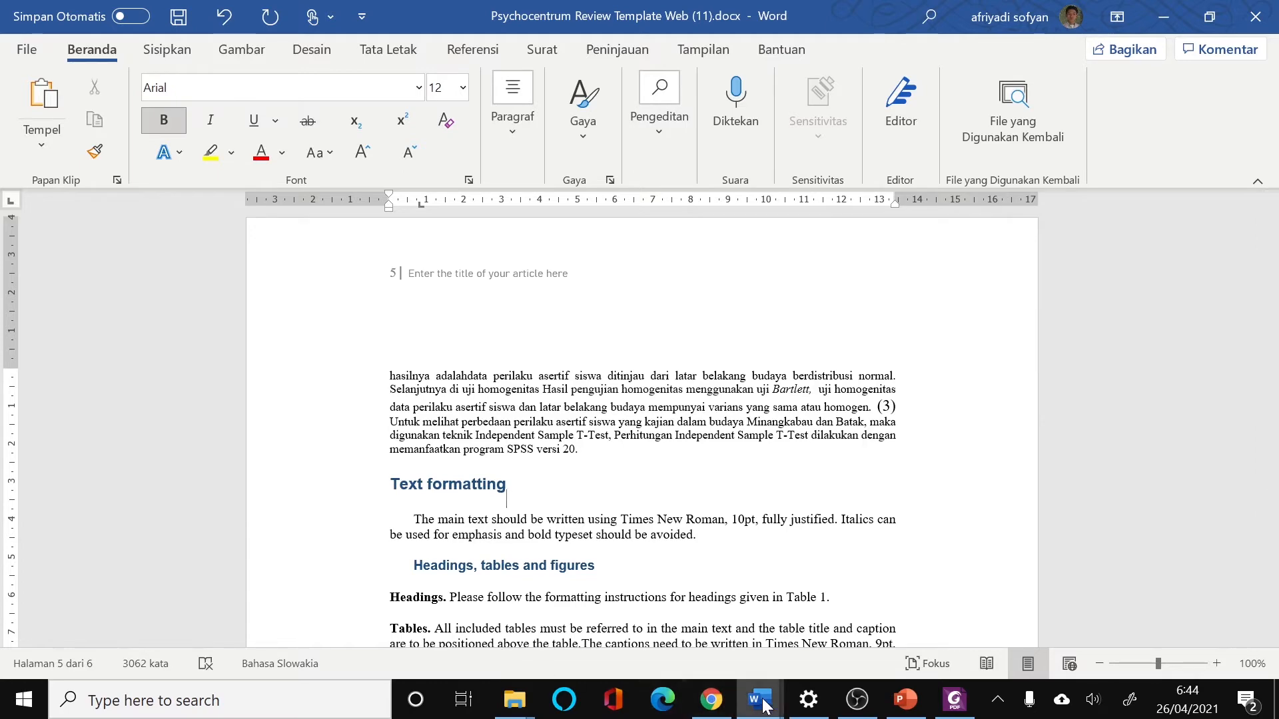
Copy the whole RESULT body in 400-1303-1-SM.docx, including tables and figures, from "Data tingkat perilaku asertif" to "pemahaman siswa tentang asertivitas.".
mouse_move(766, 706)
left_click(606, 595)
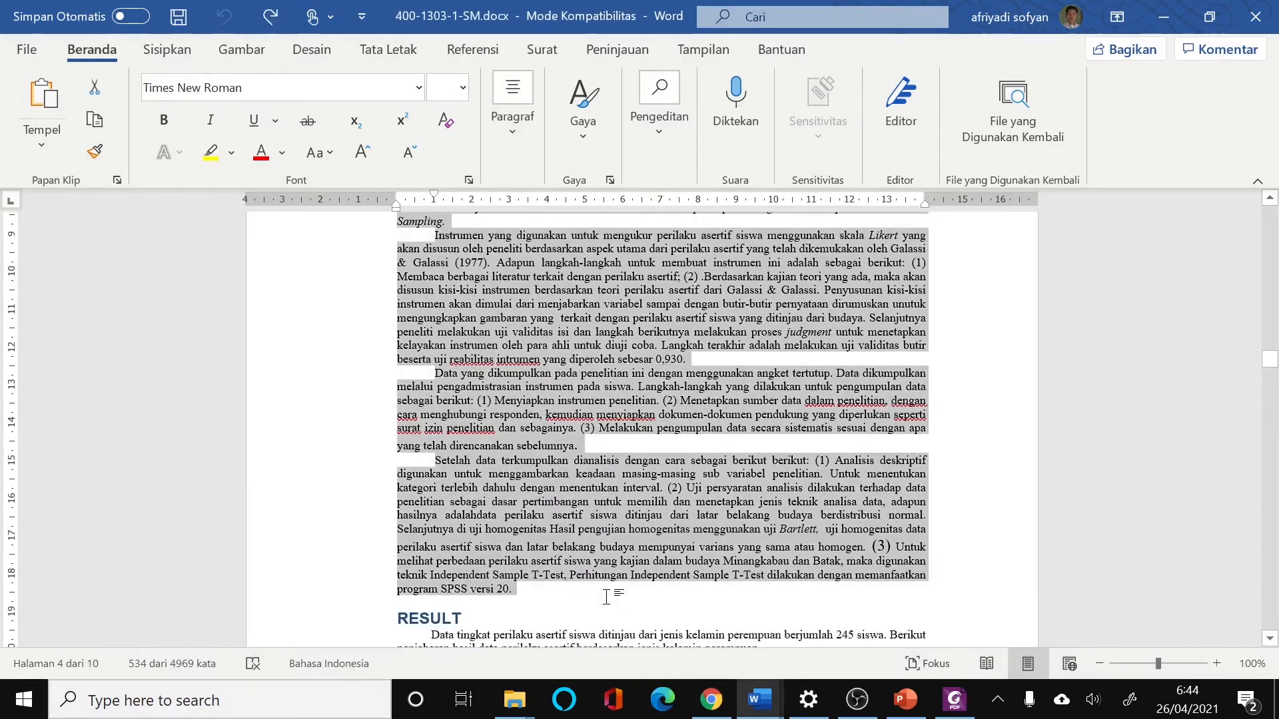
scroll(669, 533, "down", 10)
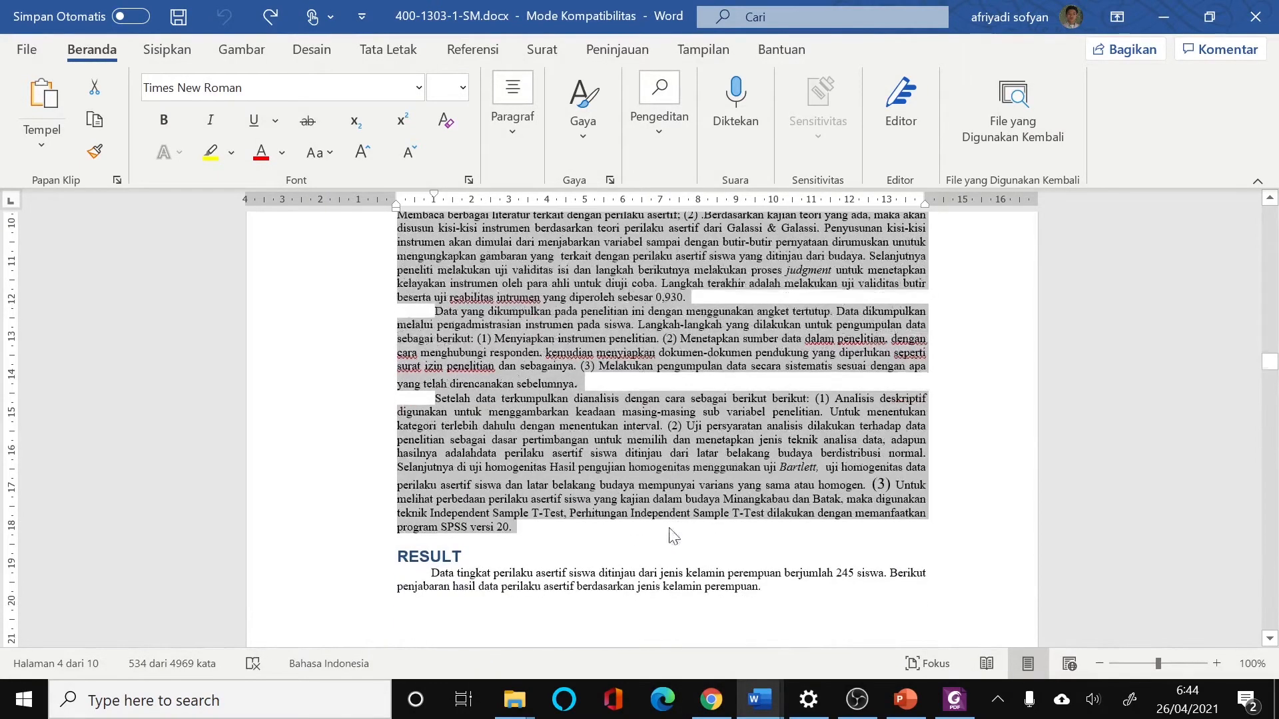
scroll(641, 420, "up", 3)
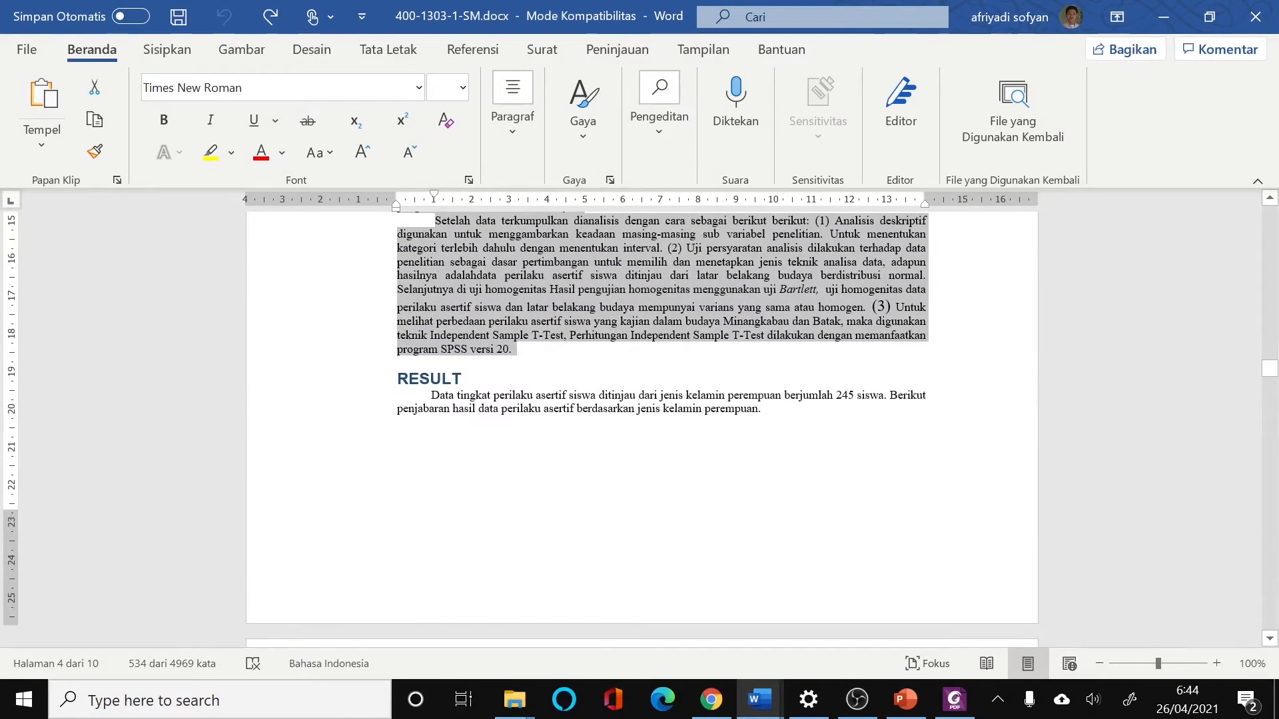
key("shift+Down")
key("shift+Down")
key("shift+Down")
key("shift+Down")
key("shift+Down")
key("shift+Down")
key("shift+Down")
key("shift+Down")
key("shift+Down")
key("shift+Down")
key("shift+Down")
key("shift+Down")
key("shift+Down")
key("shift+Down")
key("shift+Down")
key("shift+Down")
key("shift+Down")
key("shift+Down")
key("shift+Down")
key("shift+Down")
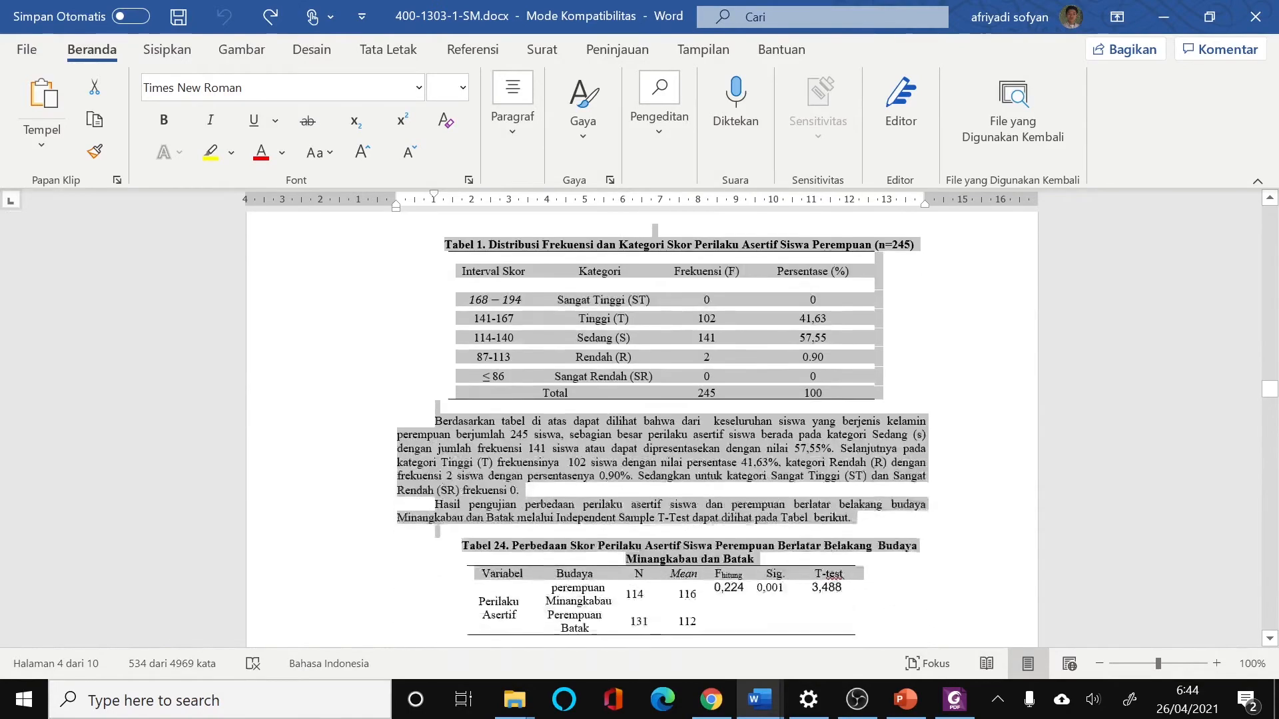
key("shift+Down")
key("shift+Down")
key("shift+Down")
key("shift+Down")
key("shift+Down")
key("shift+Down")
key("shift+Down")
key("shift+Down")
key("shift+Down")
key("shift+Down")
key("shift+Down")
key("shift+Down")
key("shift+Down")
key("shift+Down")
key("shift+Down")
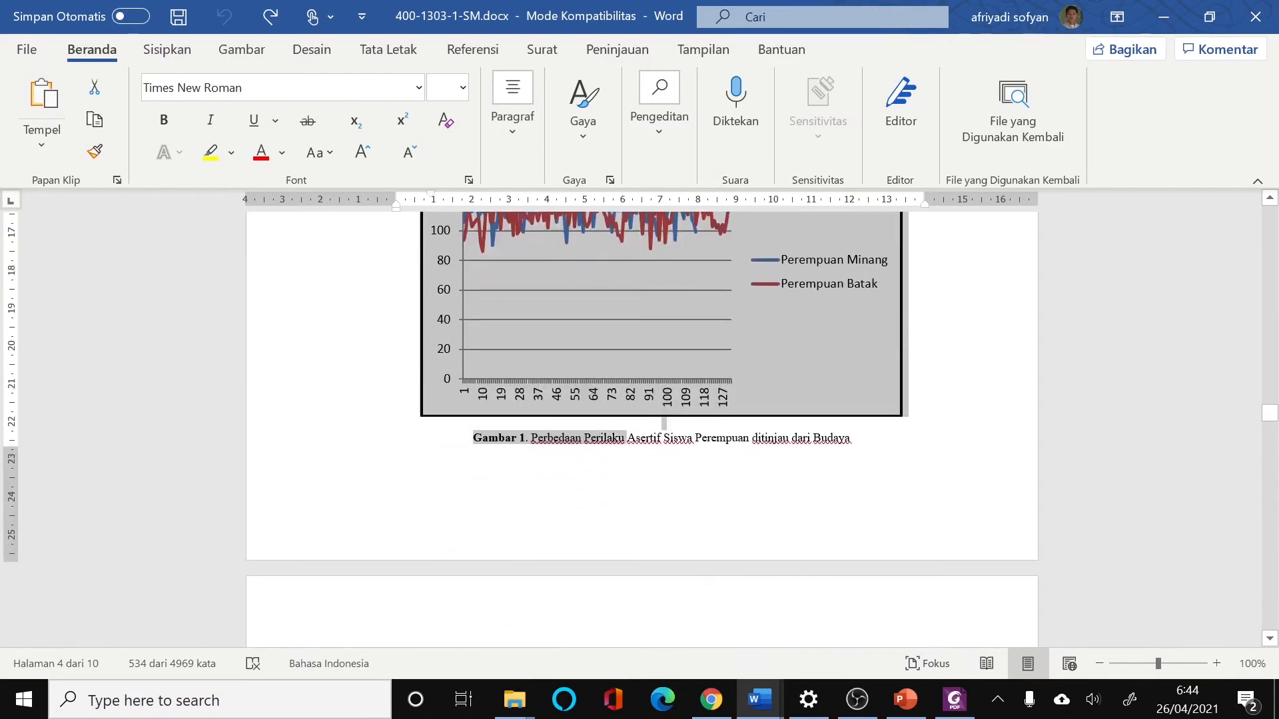
key("shift+Down")
key("shift+Down")
key("shift+Down")
key("shift+Down")
key("shift+Down")
key("shift+Down")
key("shift+Down")
key("shift+Down")
key("shift+Down")
key("shift+Down")
key("shift+Down")
key("shift+Down")
key("shift+Down")
key("shift+Down")
key("shift+Down")
key("shift+Down")
key("shift+Down")
key("shift+Down")
key("shift+Down")
key("shift+Down")
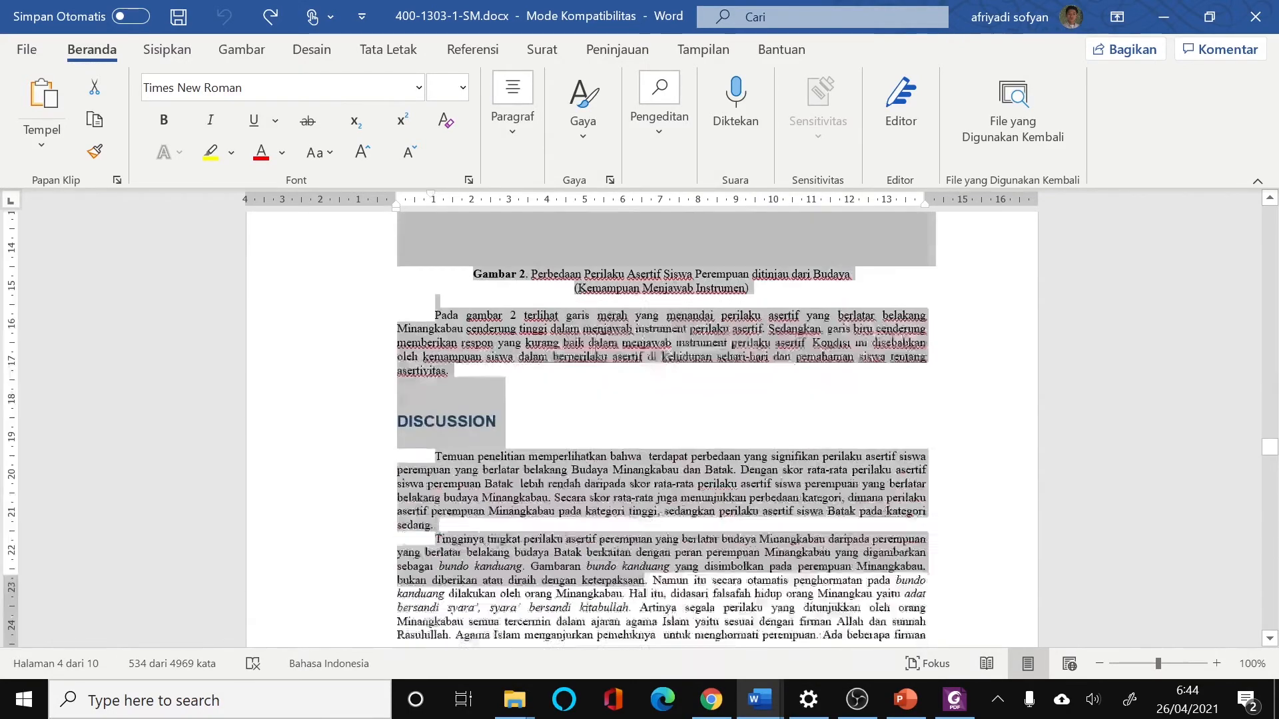
key("shift+Down")
key("shift+Down")
key("shift+Down")
key("shift+Down")
key("shift+Down")
key("shift+Up")
key("shift+Up")
key("shift+Up")
key("shift+Up")
key("shift+Up")
key("shift+Up")
key("shift+Up")
key("shift+Up")
key("shift+Up")
key("shift+Up")
key("shift+Up")
key("shift+Up")
key("shift+Up")
key("shift+Up")
key("shift+Up")
key("shift+Up")
key("shift+Up")
key("shift+Up")
key("shift+Up")
key("shift+Up")
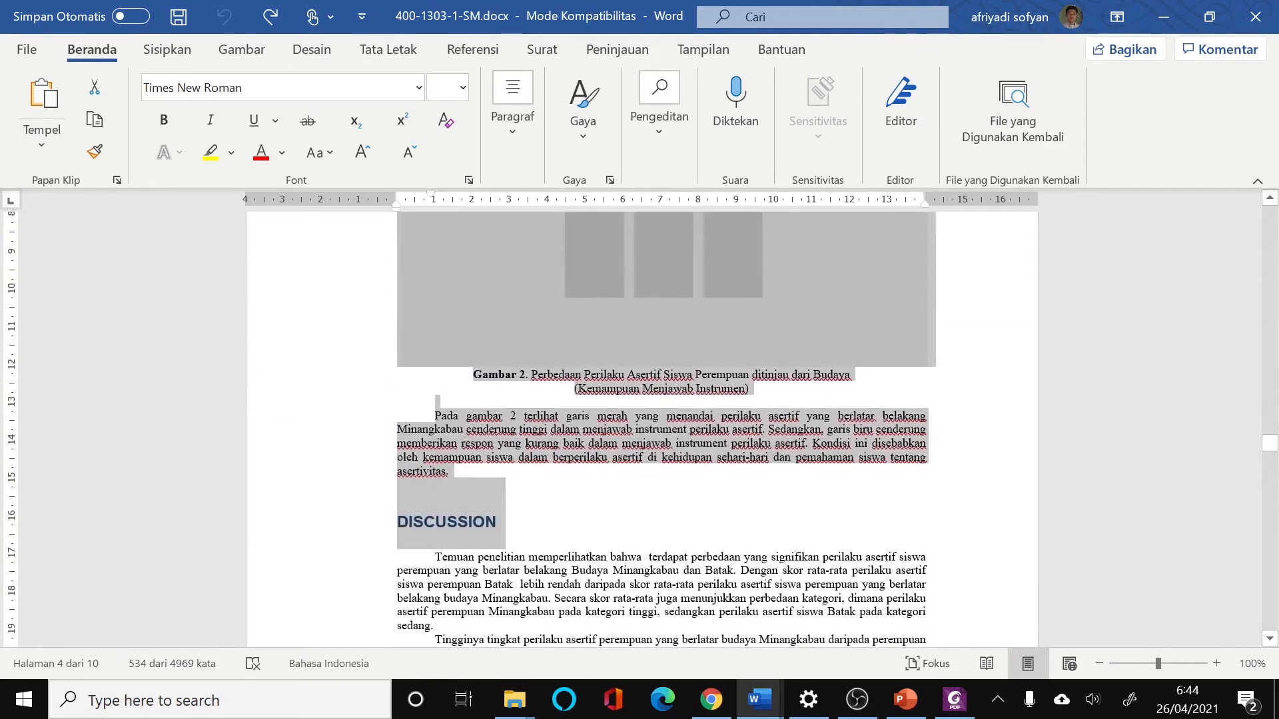
key("shift+Up")
key("shift+Up")
key("shift+Up")
key("shift+Up")
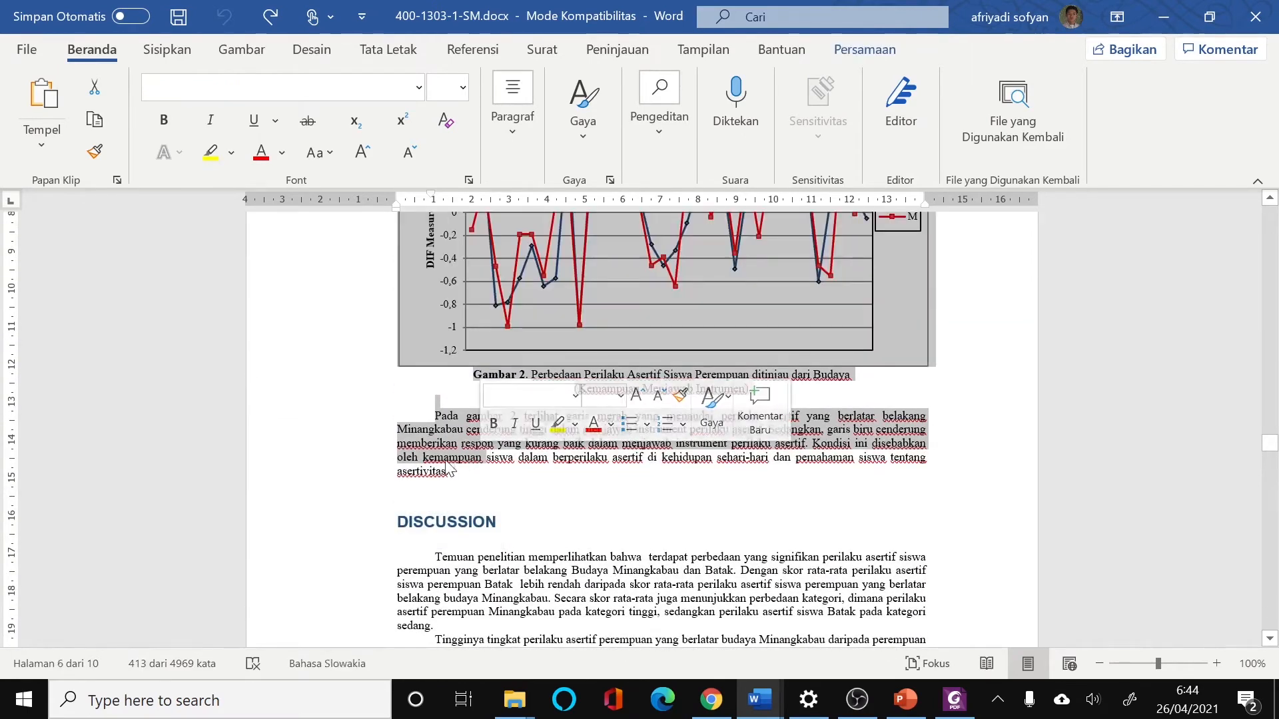
key("shift+Down")
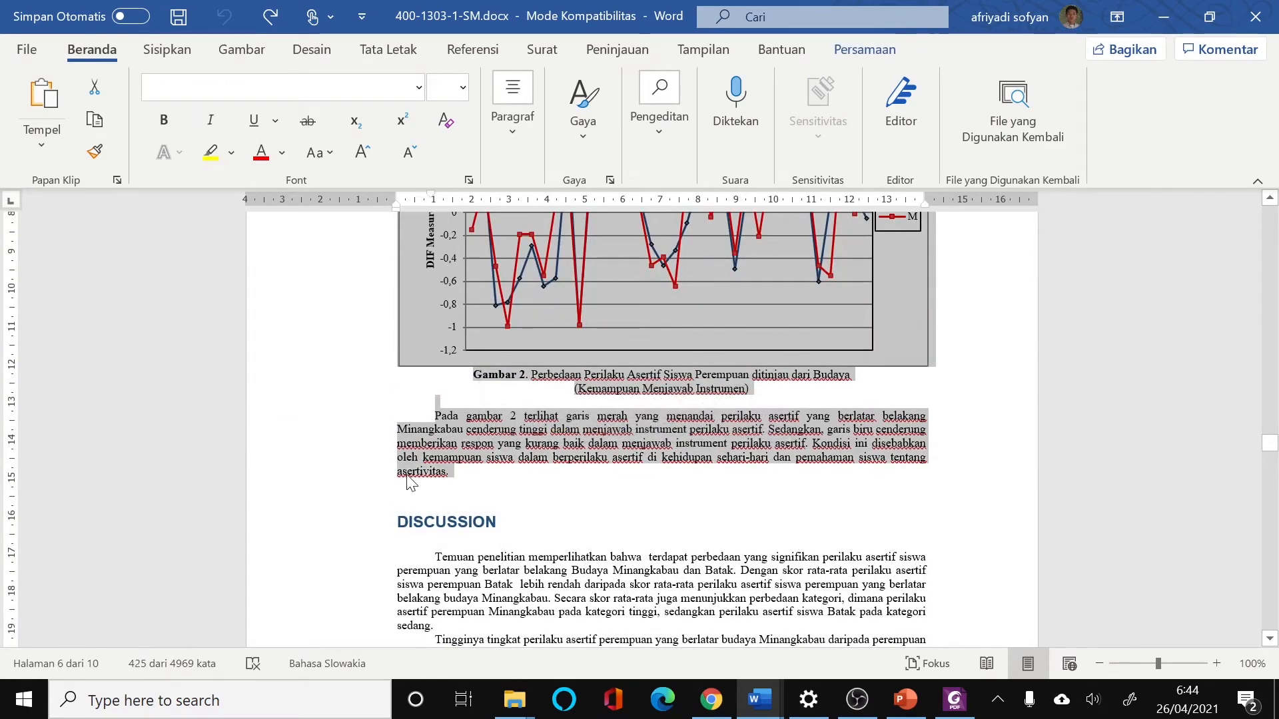
right_click(440, 460)
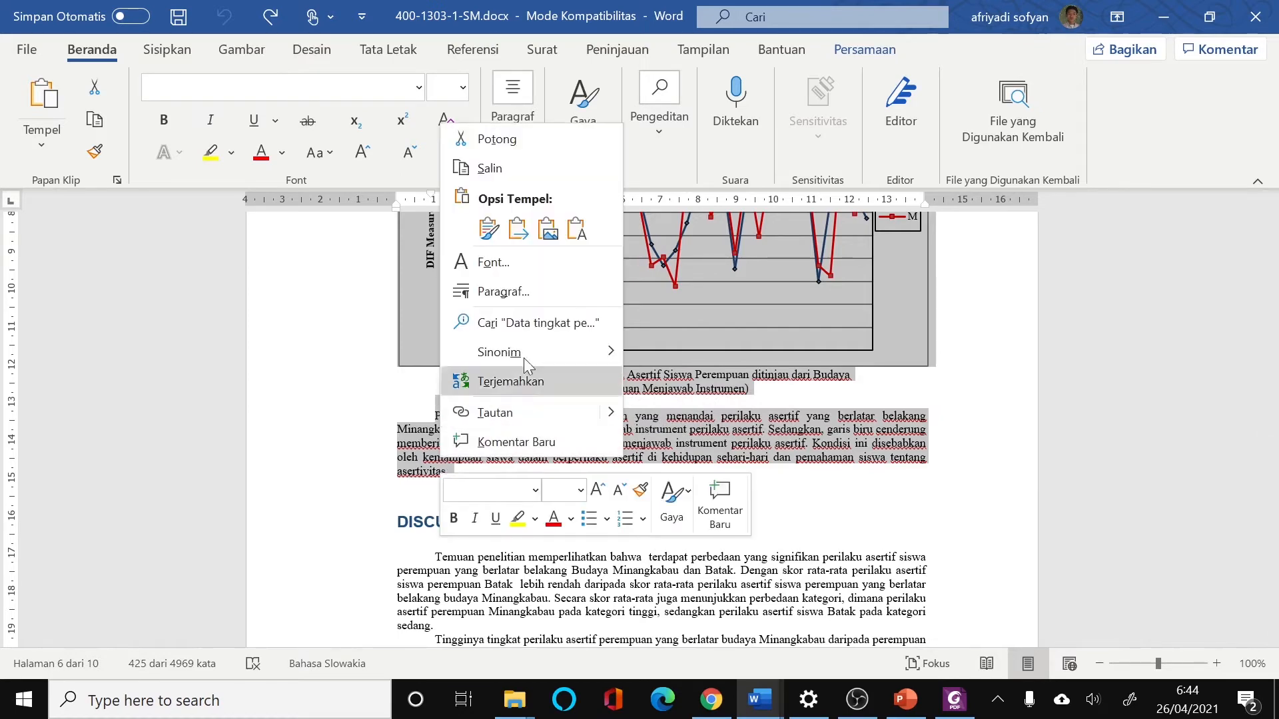
left_click(557, 172)
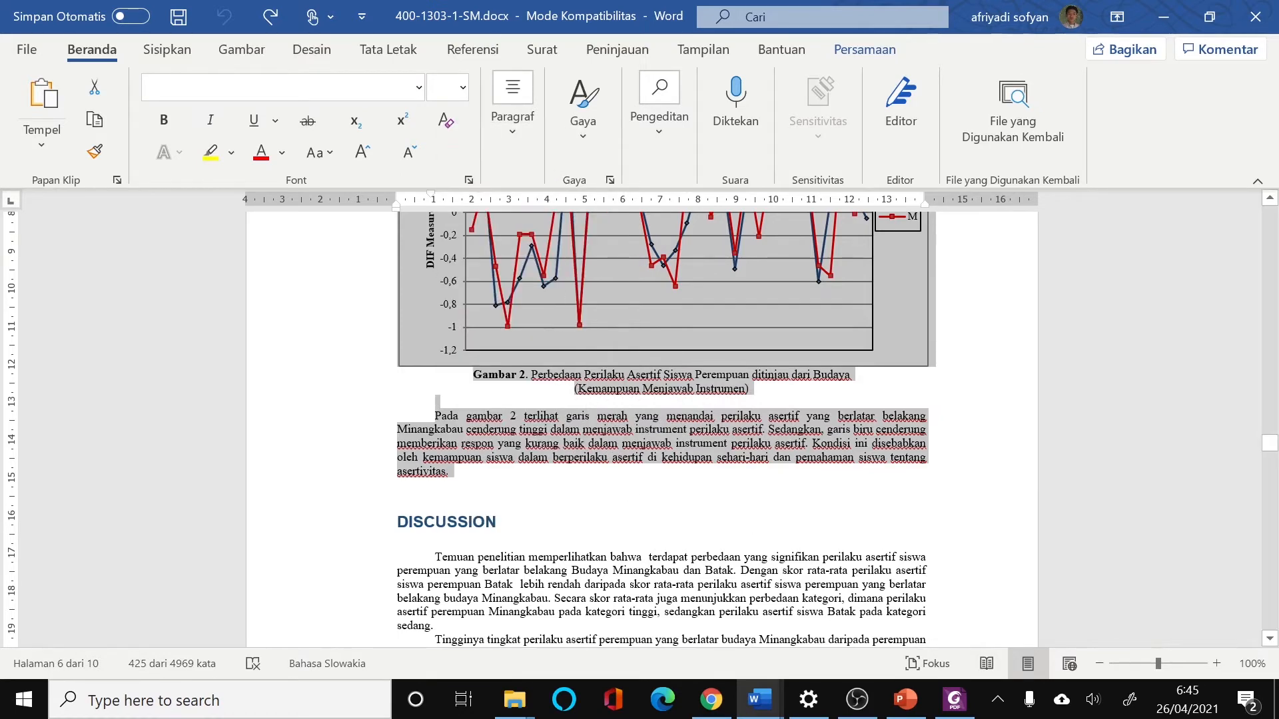
Review the Hasil section in Psychocentrum Review Template Web (9).docx, from its opening paragraph and tables through Gambar 2 to the Pembahasan heading.
mouse_move(758, 700)
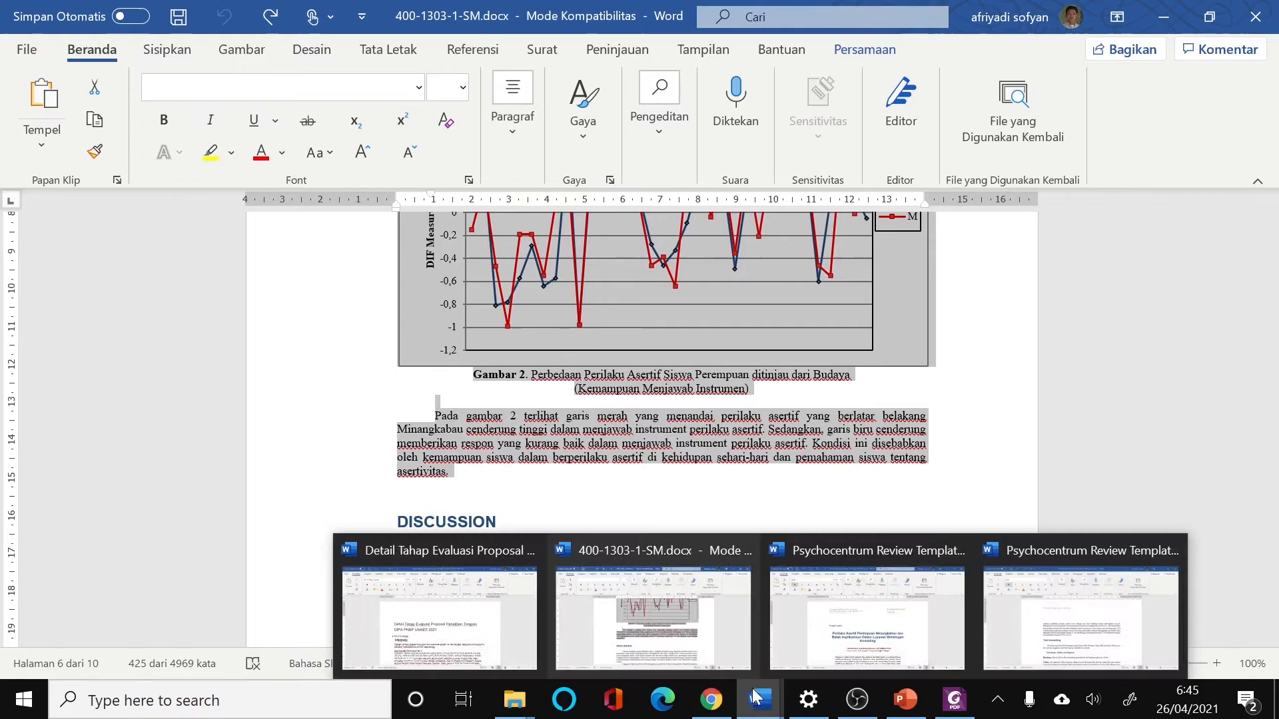
left_click(806, 629)
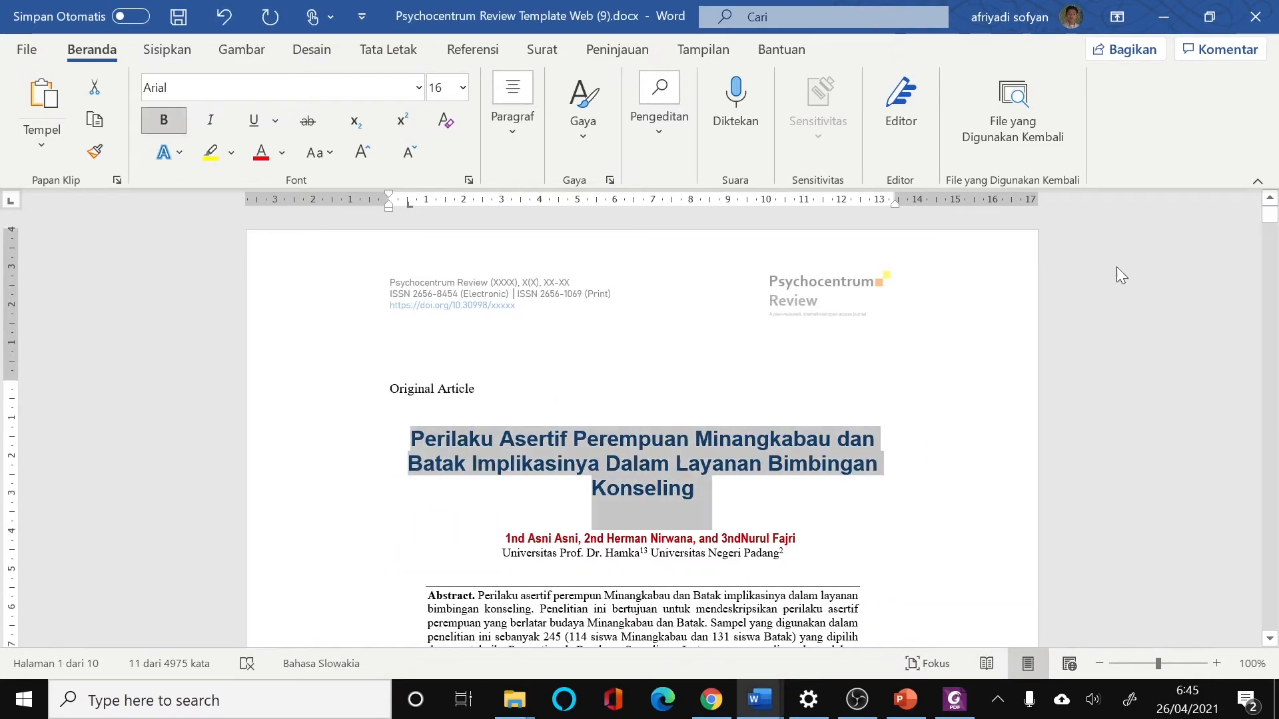
left_click_drag(1274, 215, 1274, 387)
left_click_drag(424, 560, 739, 610)
right_click(619, 346)
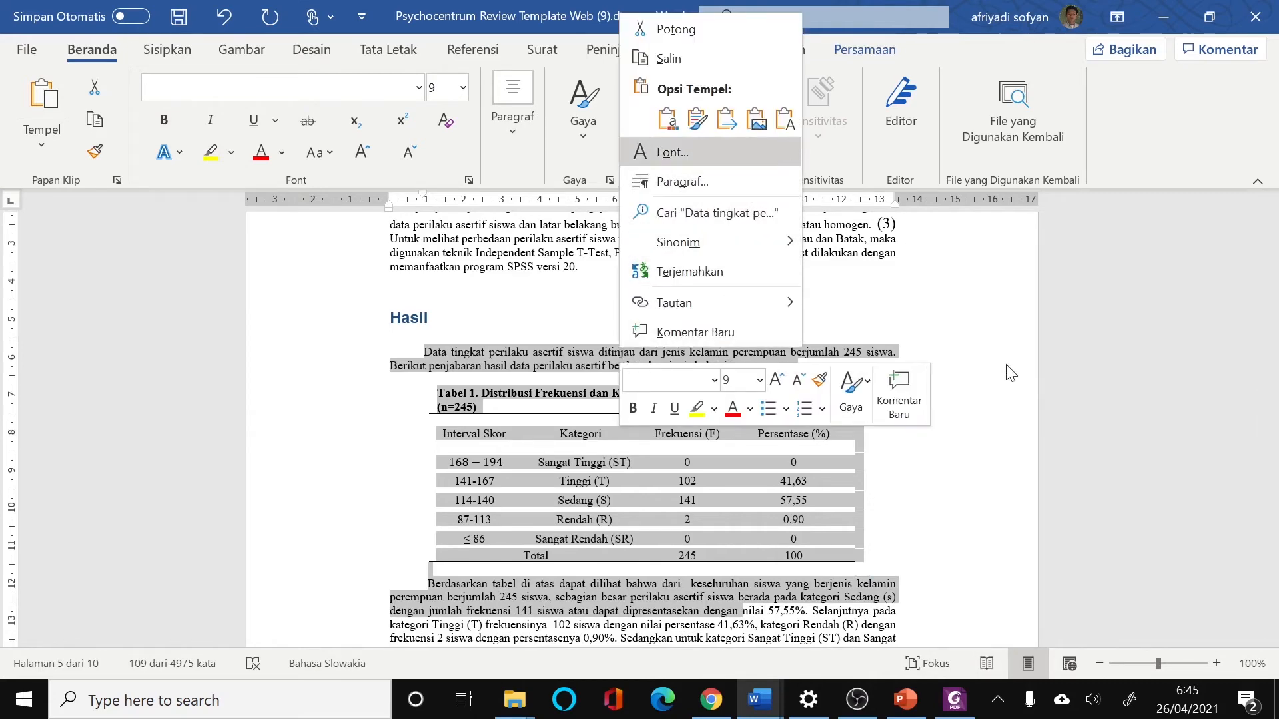
key("Escape")
left_click(856, 462)
scroll(859, 433, "down", 5)
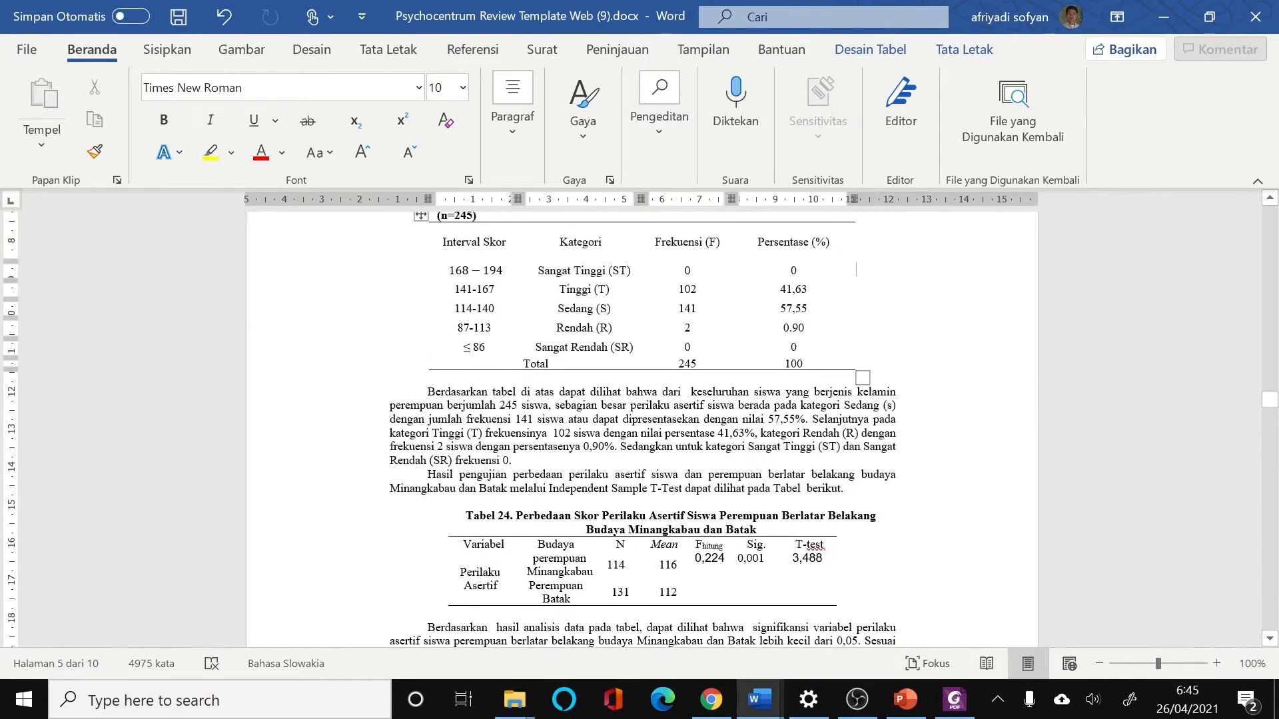
scroll(765, 531, "down", 18)
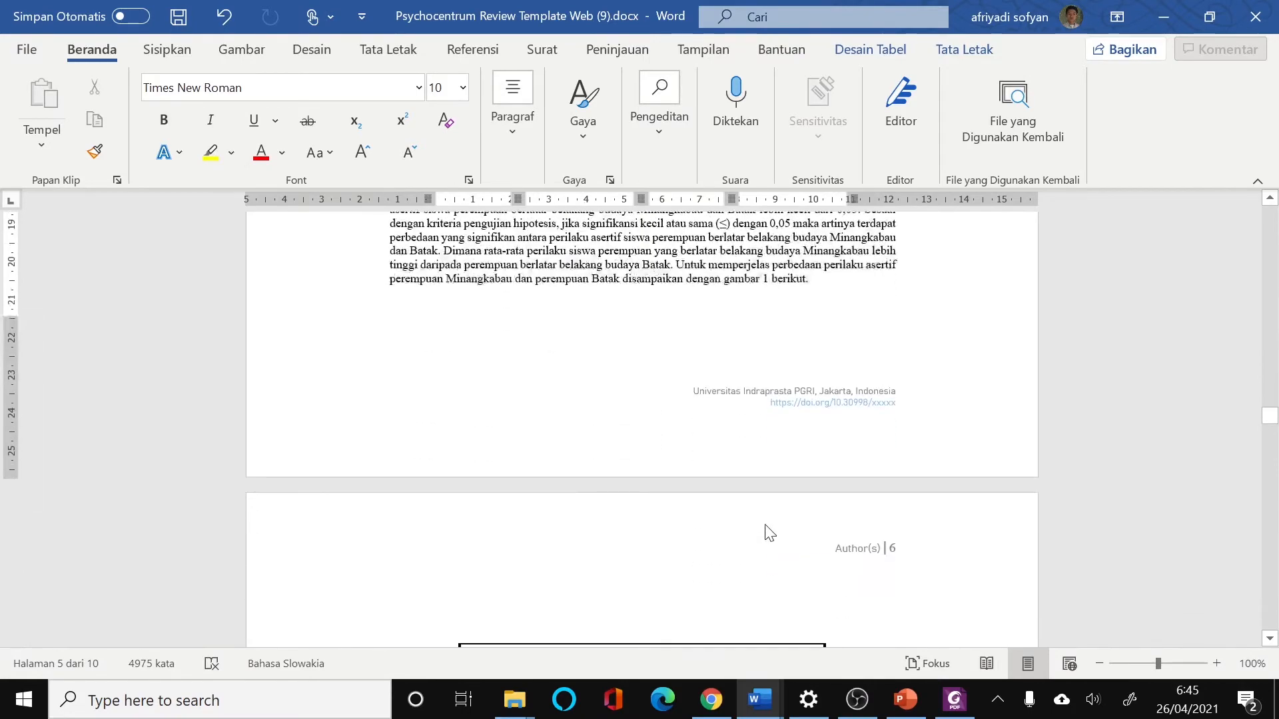
scroll(764, 526, "down", 18)
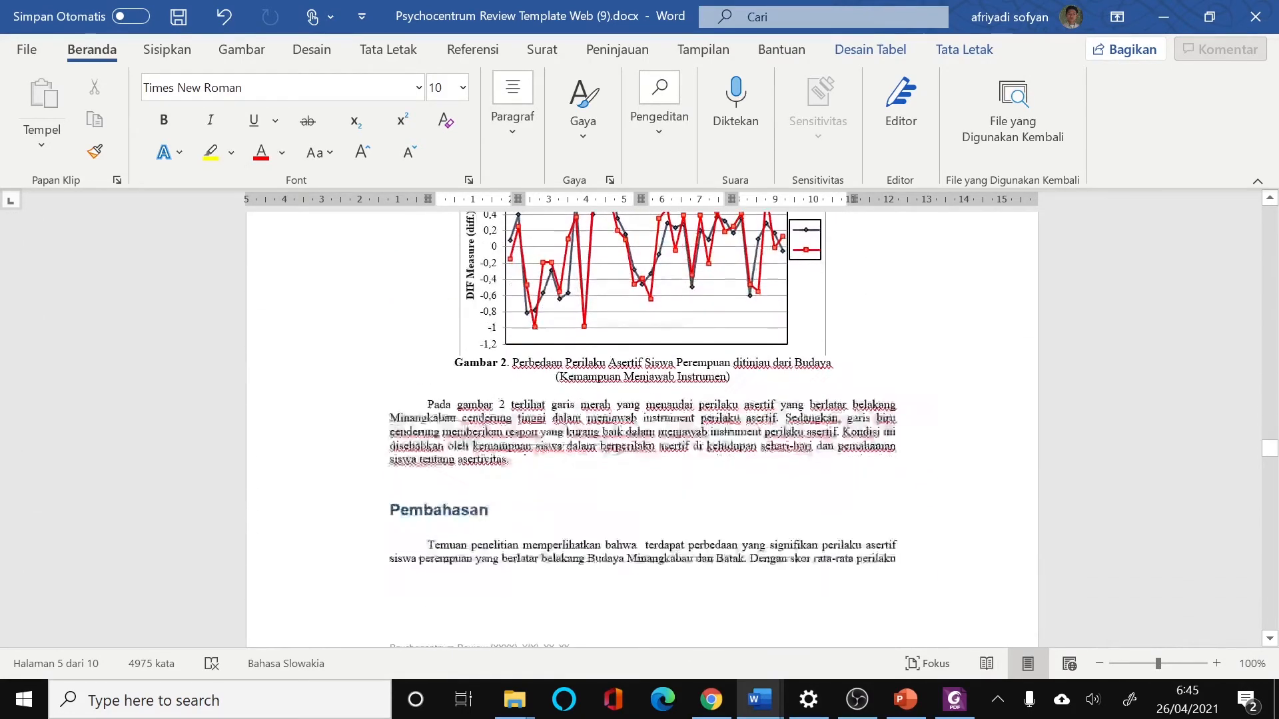
scroll(642, 426, "up", 6)
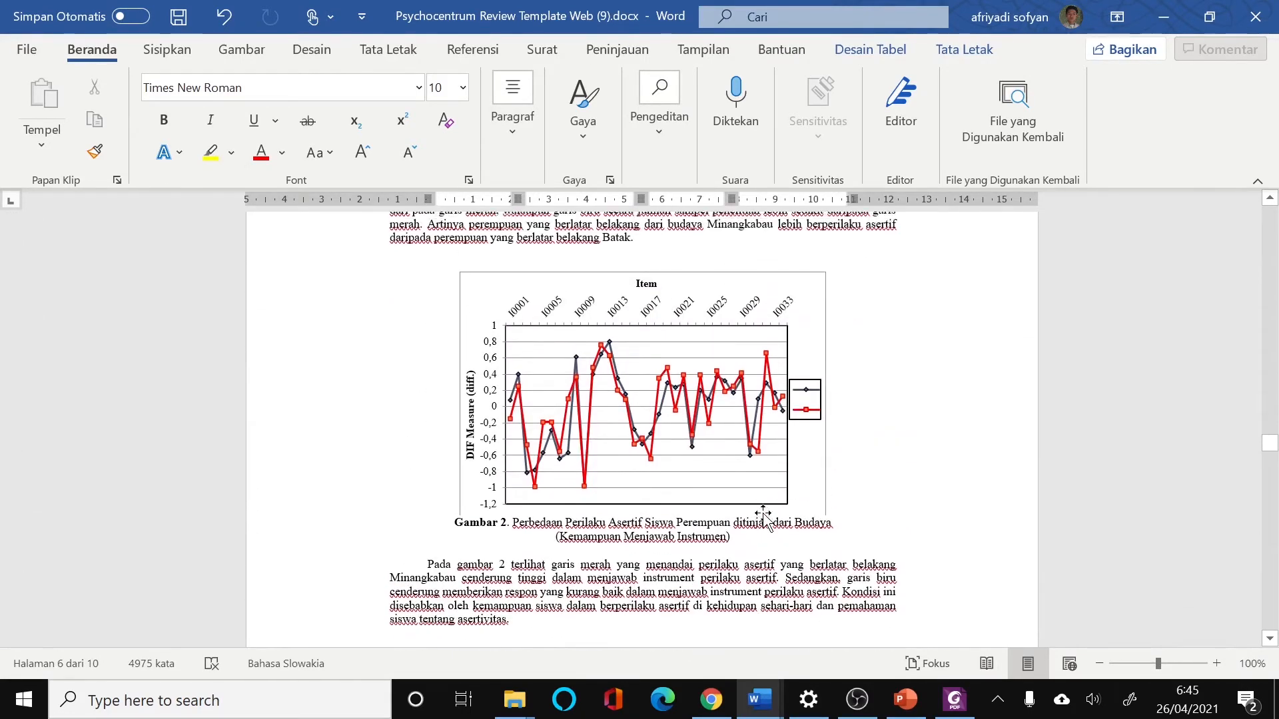
scroll(643, 426, "down", 2)
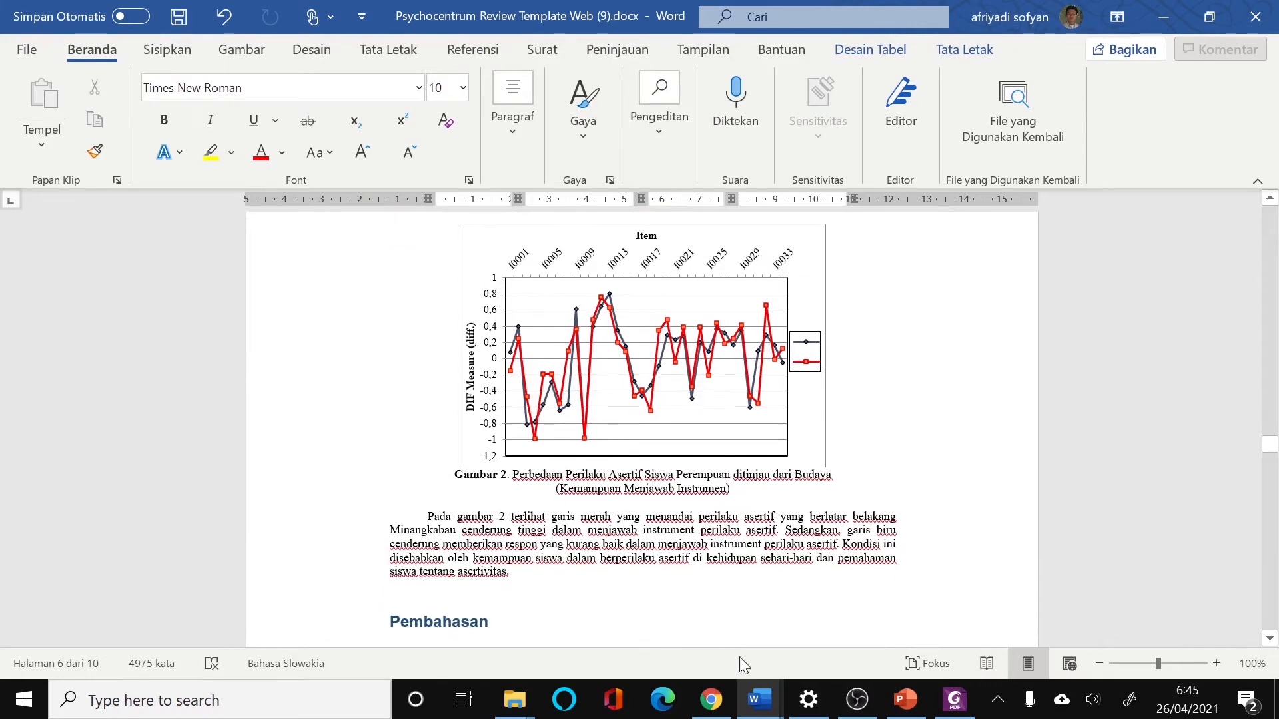
Copy the DISCUSSION body text in 400-1303-1-SM.docx, from "Temuan penelitian memperlihatkan bahwa" to the last paragraph before the CONCLUSION heading.
mouse_move(756, 701)
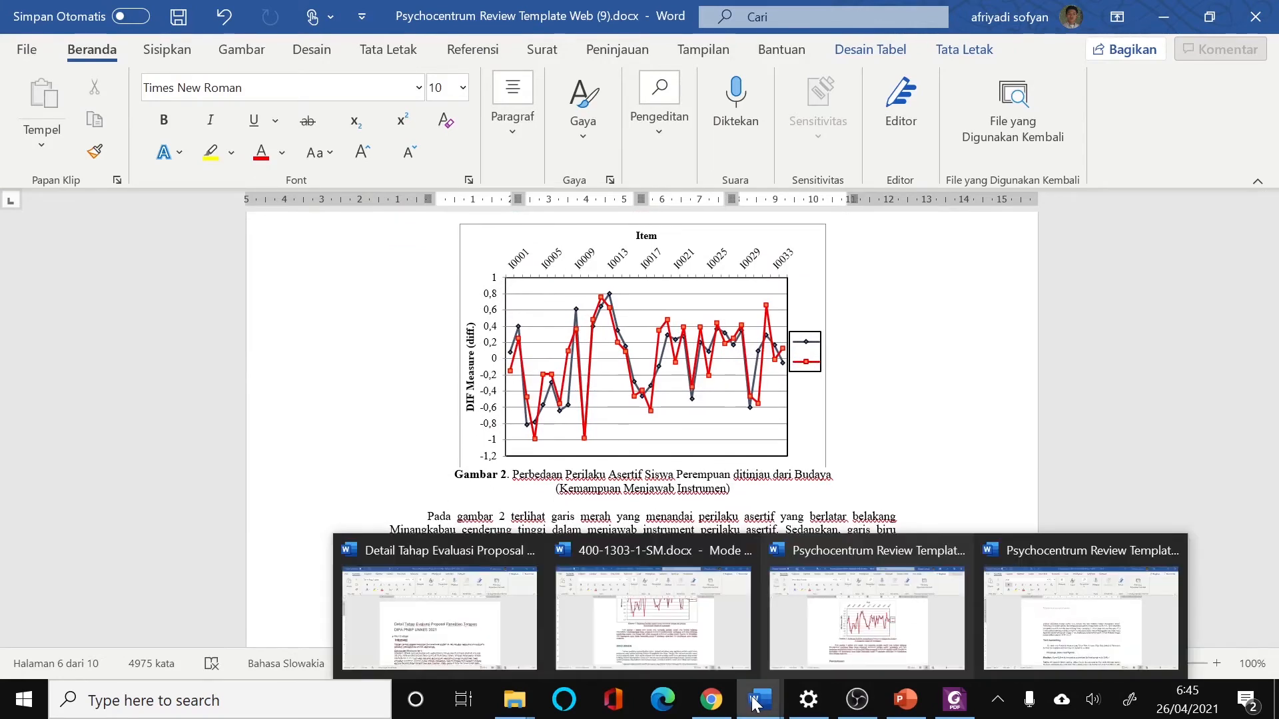
left_click(681, 607)
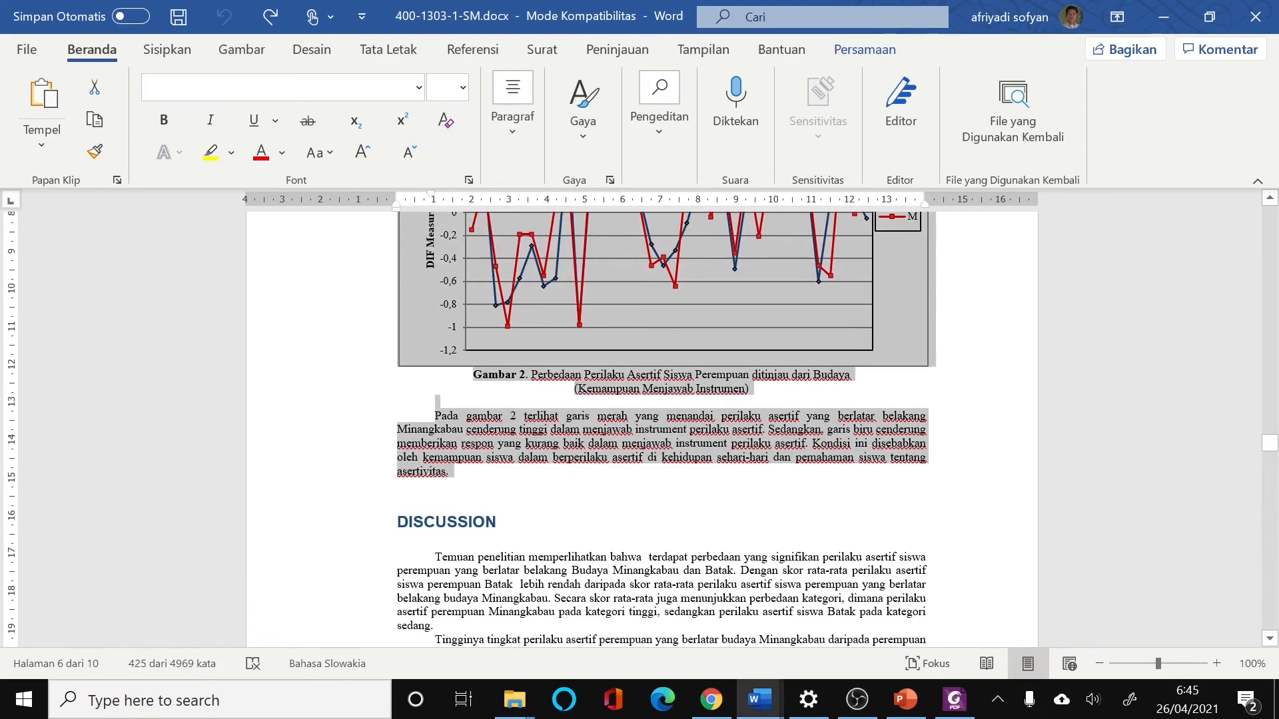
key("shift+Down")
key("shift+Down")
key("shift+Down")
key("shift+Down")
key("shift+Down")
key("shift+Down")
key("shift+Down")
key("shift+Down")
key("shift+Down")
key("shift+Down")
key("shift+Down")
key("shift+Down")
key("shift+Down")
key("shift+Down")
key("shift+Down")
key("shift+Down")
key("shift+Down")
key("shift+Down")
key("shift+Down")
key("shift+Down")
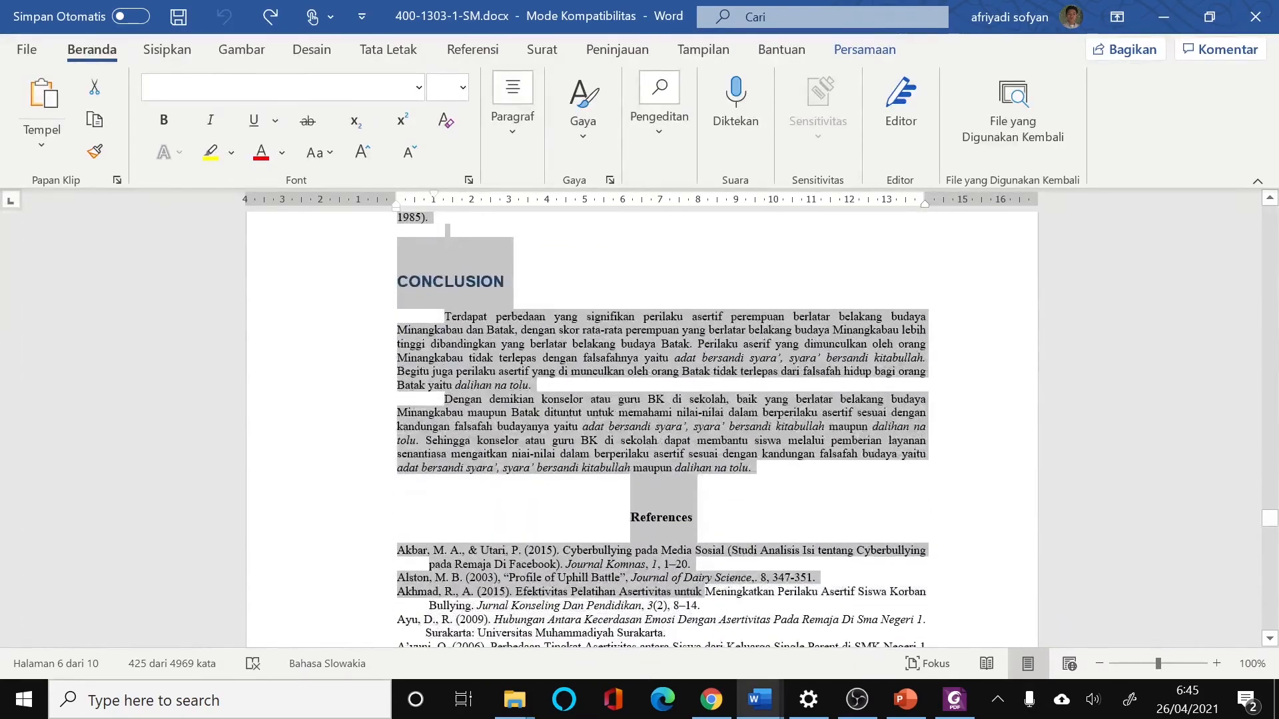
key("shift+Up")
key("shift+Up")
key("shift+Up")
key("shift+Up")
key("shift+Up")
key("shift+Up")
key("shift+Up")
key("shift+Up")
key("shift+Up")
key("shift+Up")
key("shift+Up")
key("shift+Up")
key("shift+Up")
key("shift+Up")
key("shift+Up")
key("shift+Up")
key("shift+Up")
key("shift+Up")
key("shift+Up")
key("shift+Up")
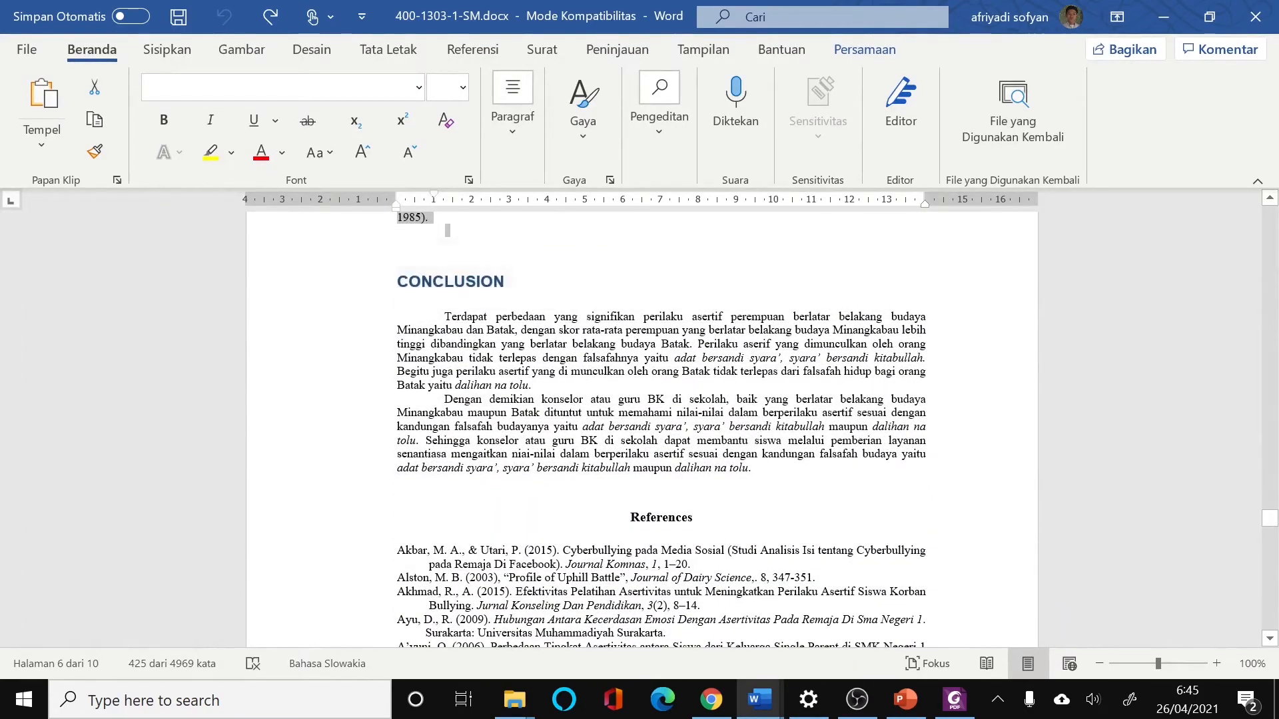
key("shift+Up")
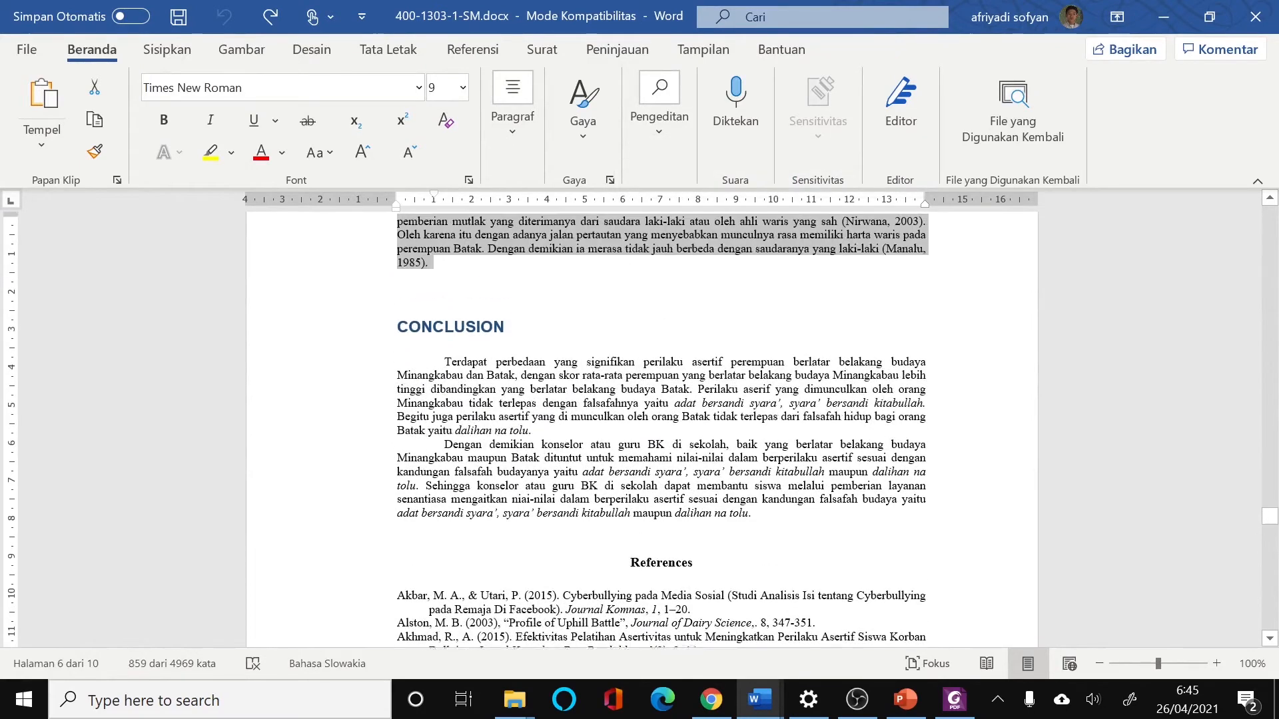
scroll(493, 381, "up", 4)
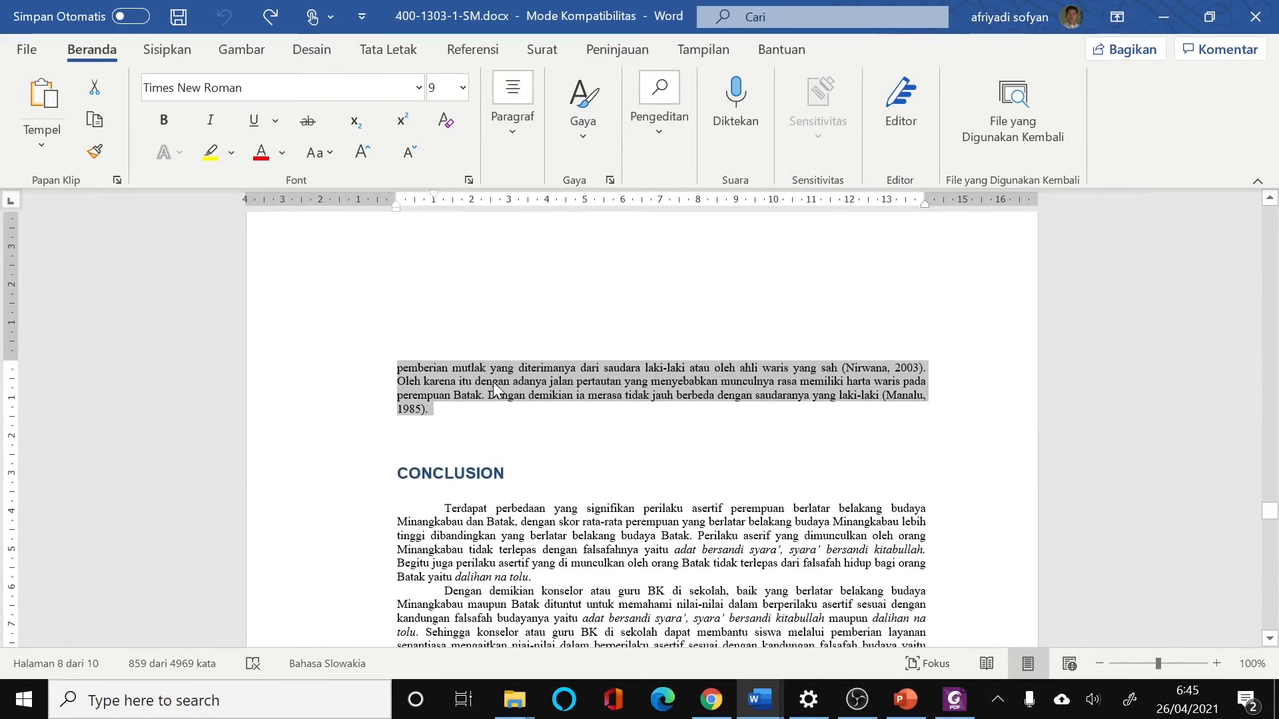
right_click(493, 382)
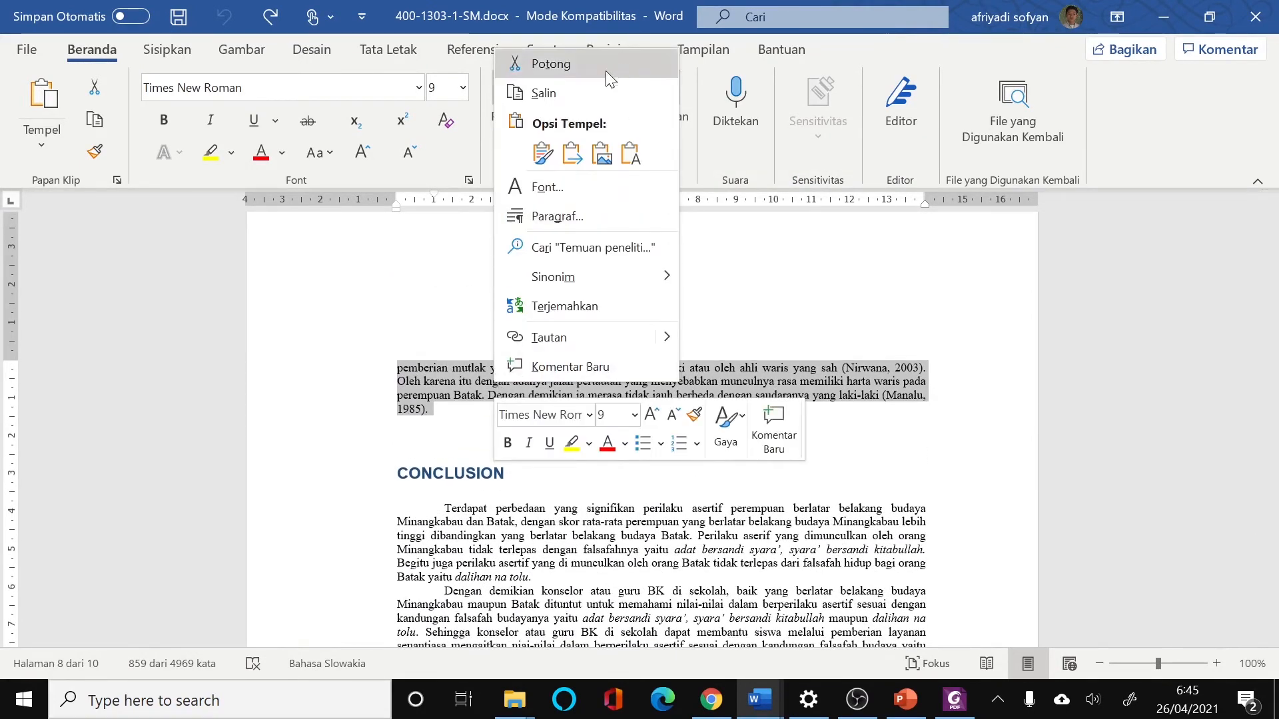
left_click(586, 95)
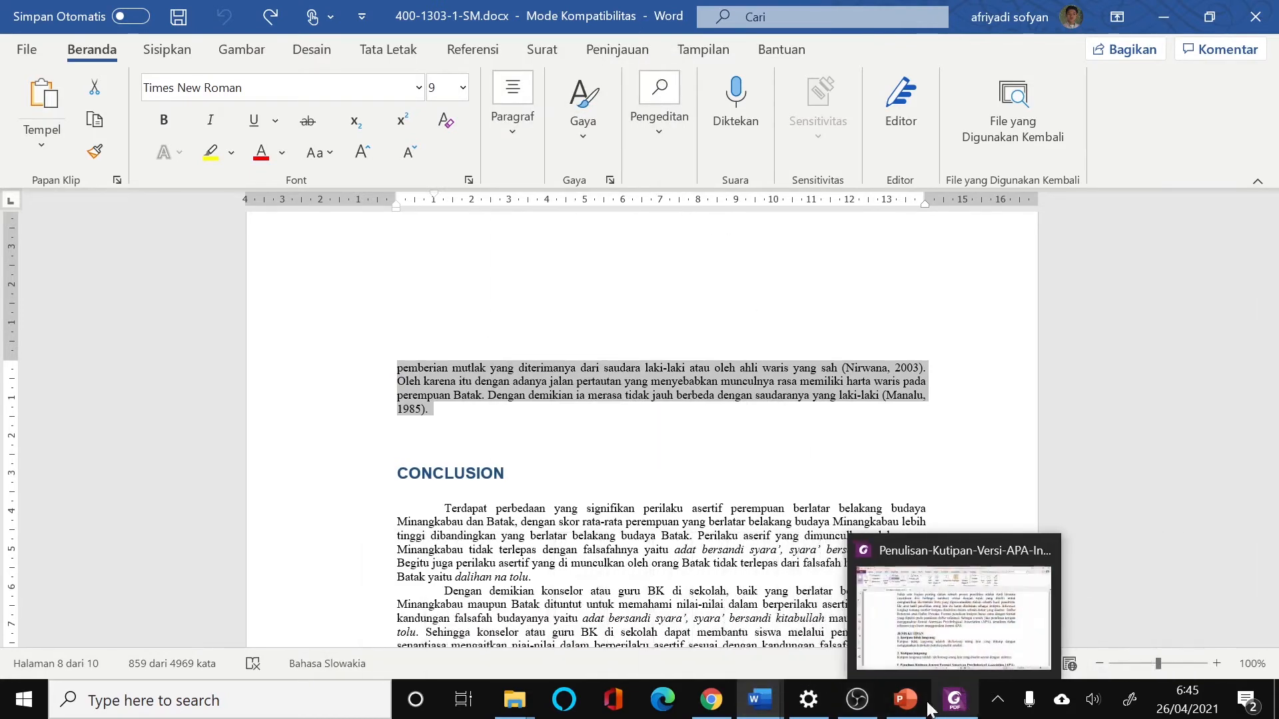
Review the Pembahasan section in Psychocentrum Review Template Web (9).docx, from its opening paragraph to the Simpulan heading.
mouse_move(766, 698)
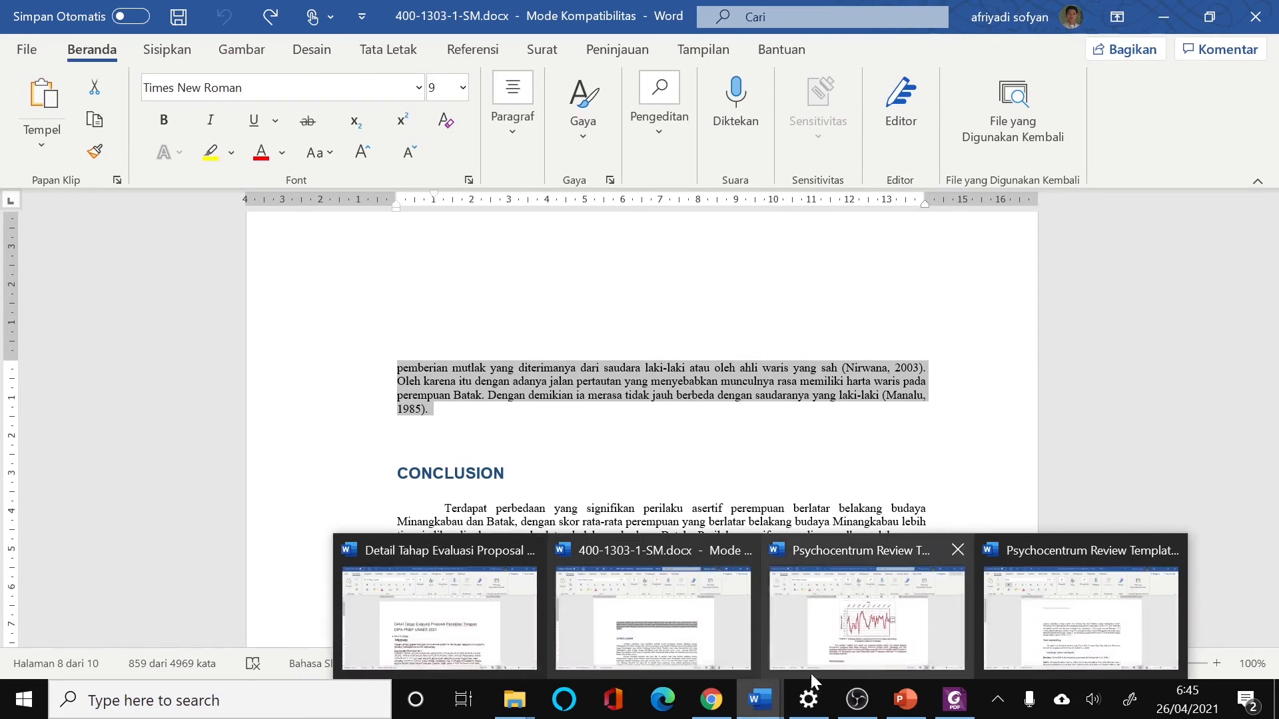
left_click(852, 643)
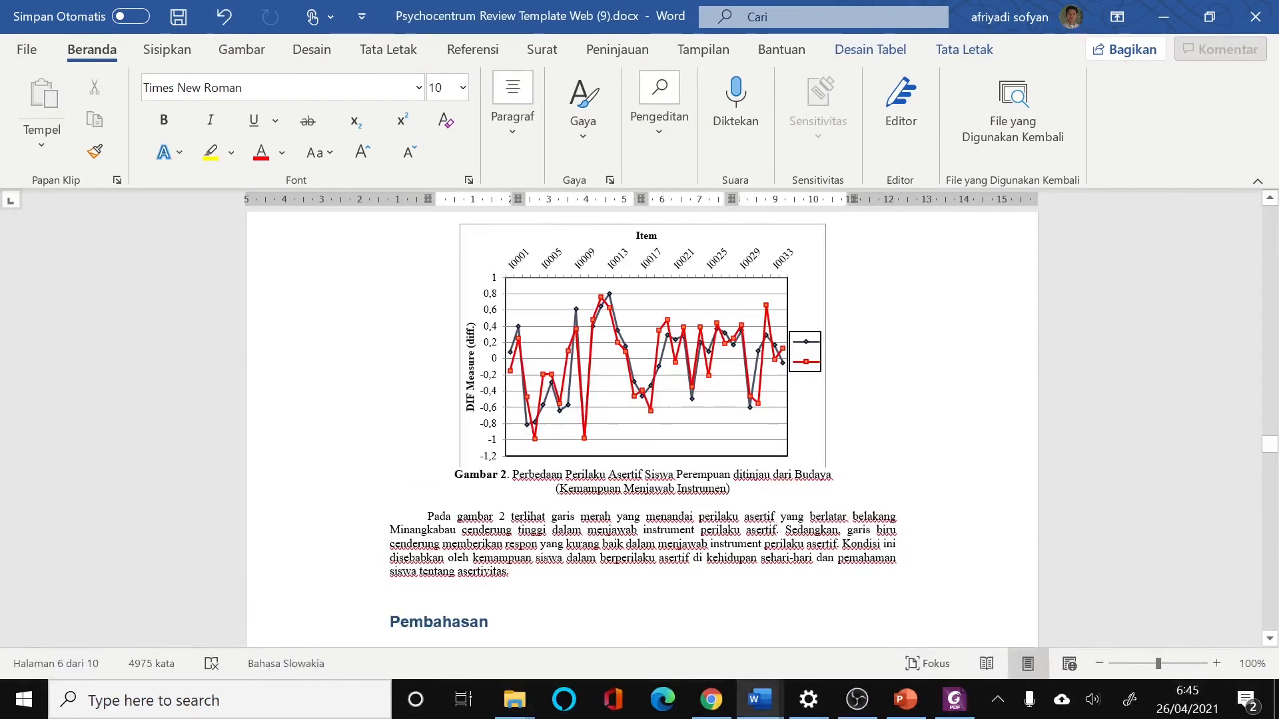
scroll(641, 426, "down", 4)
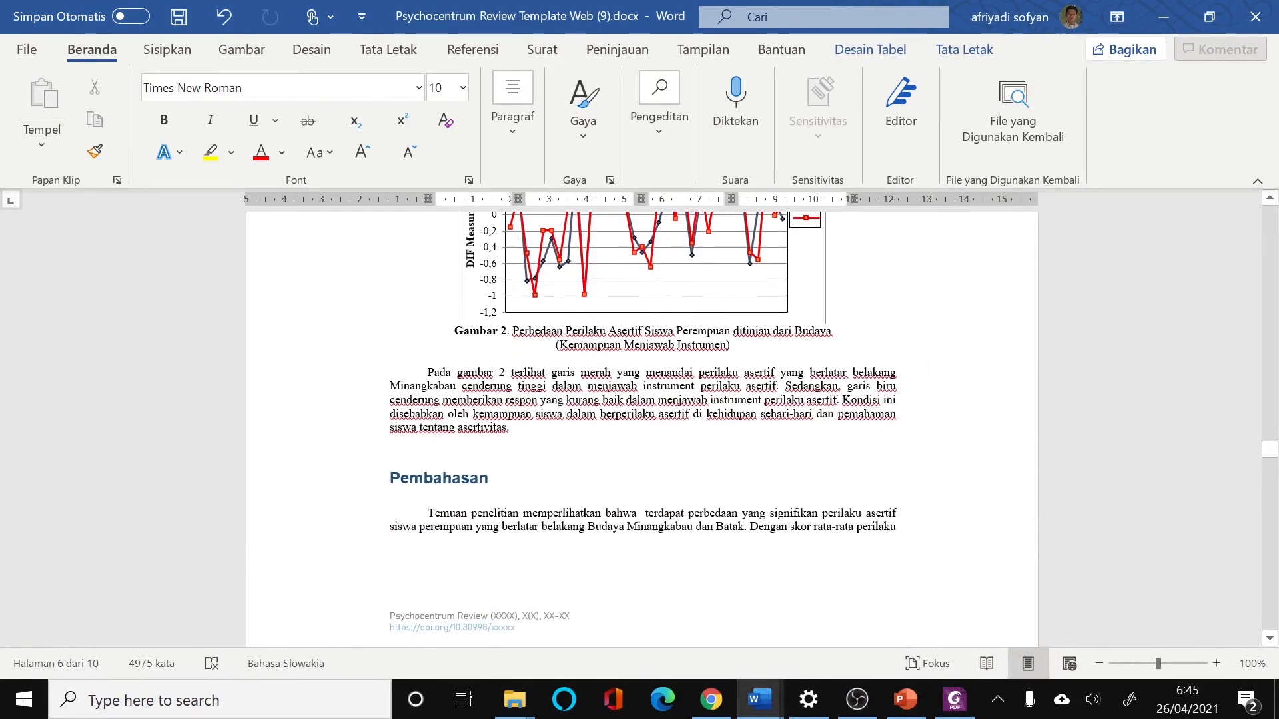
left_click_drag(429, 514, 898, 527)
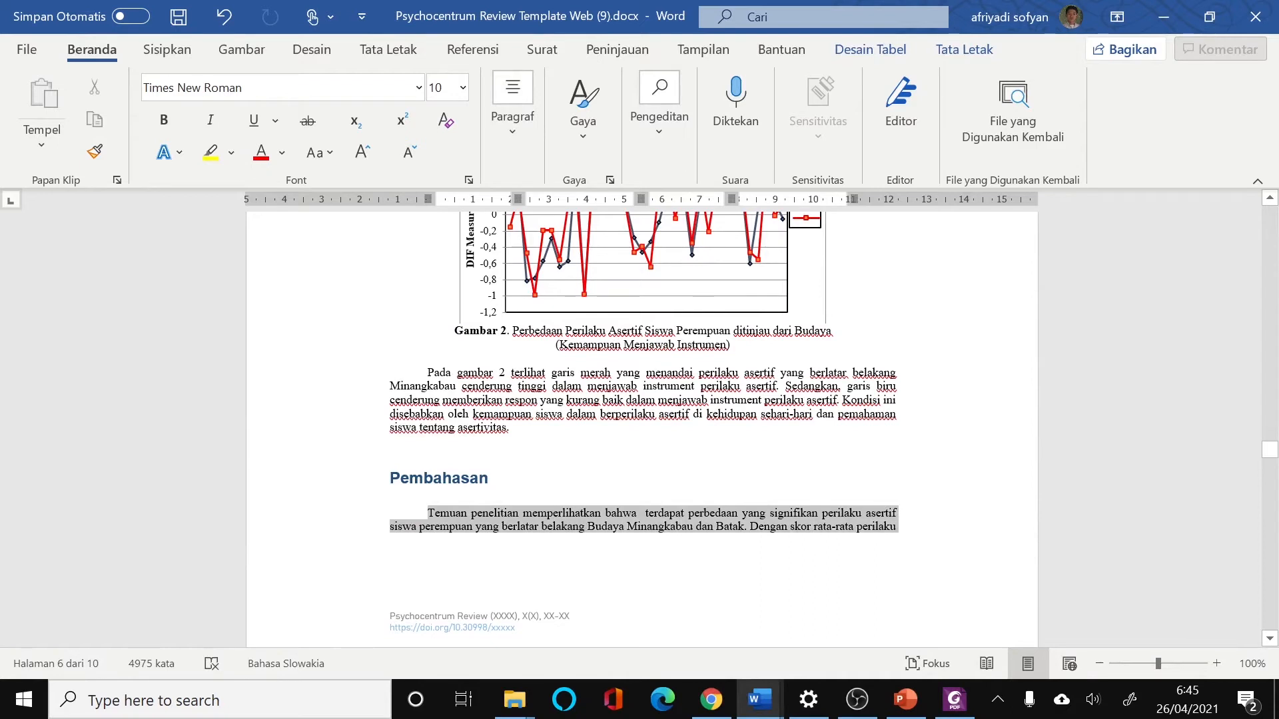
right_click(802, 527)
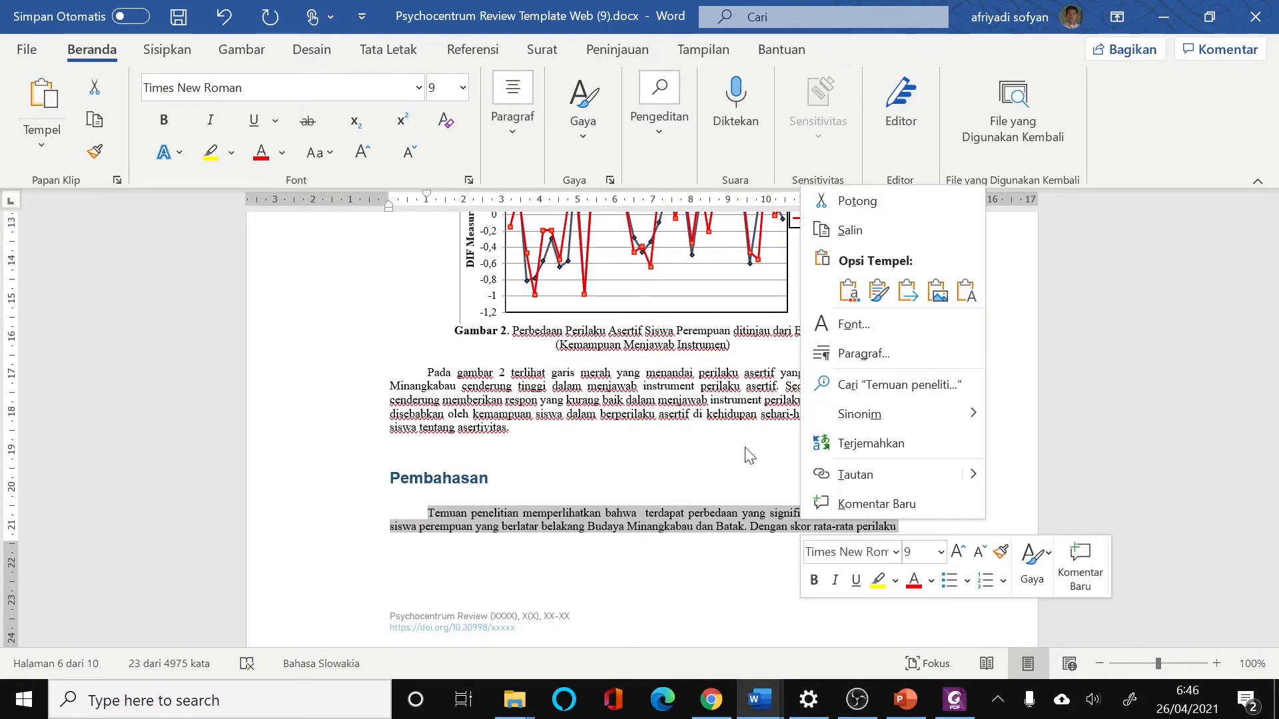
key("Escape")
scroll(726, 510, "down", 5)
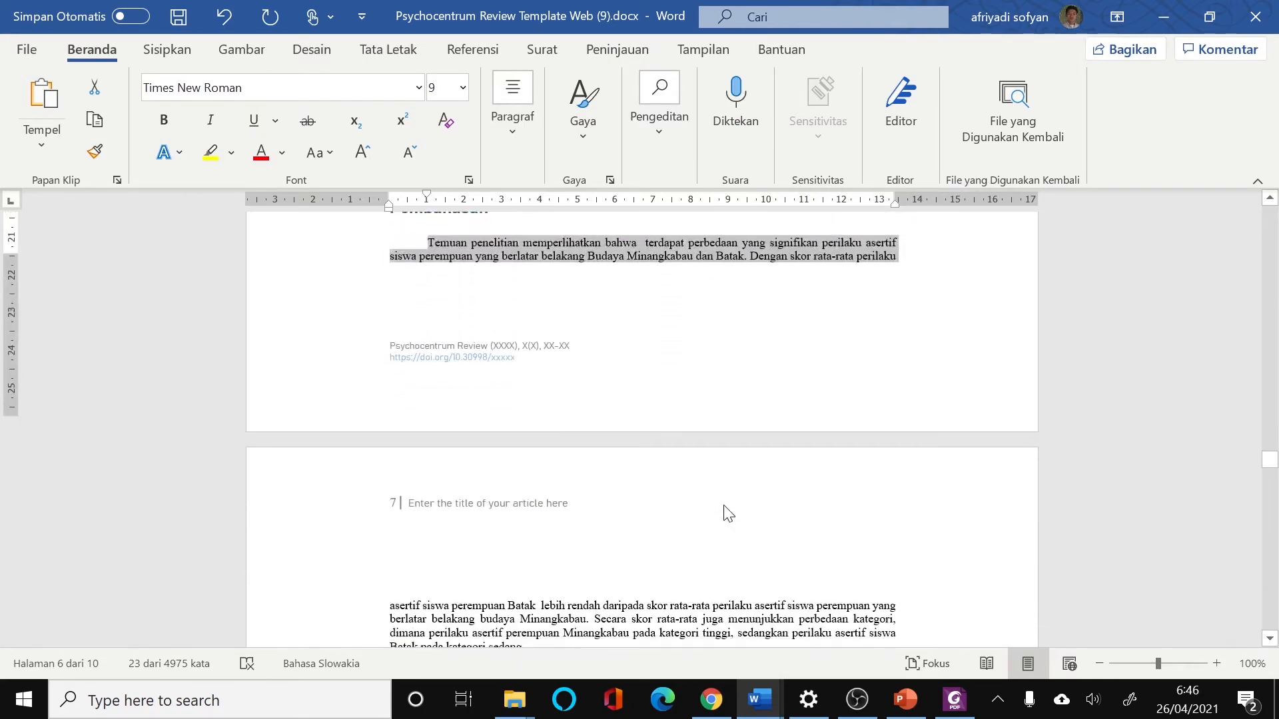
scroll(728, 512, "down", 10)
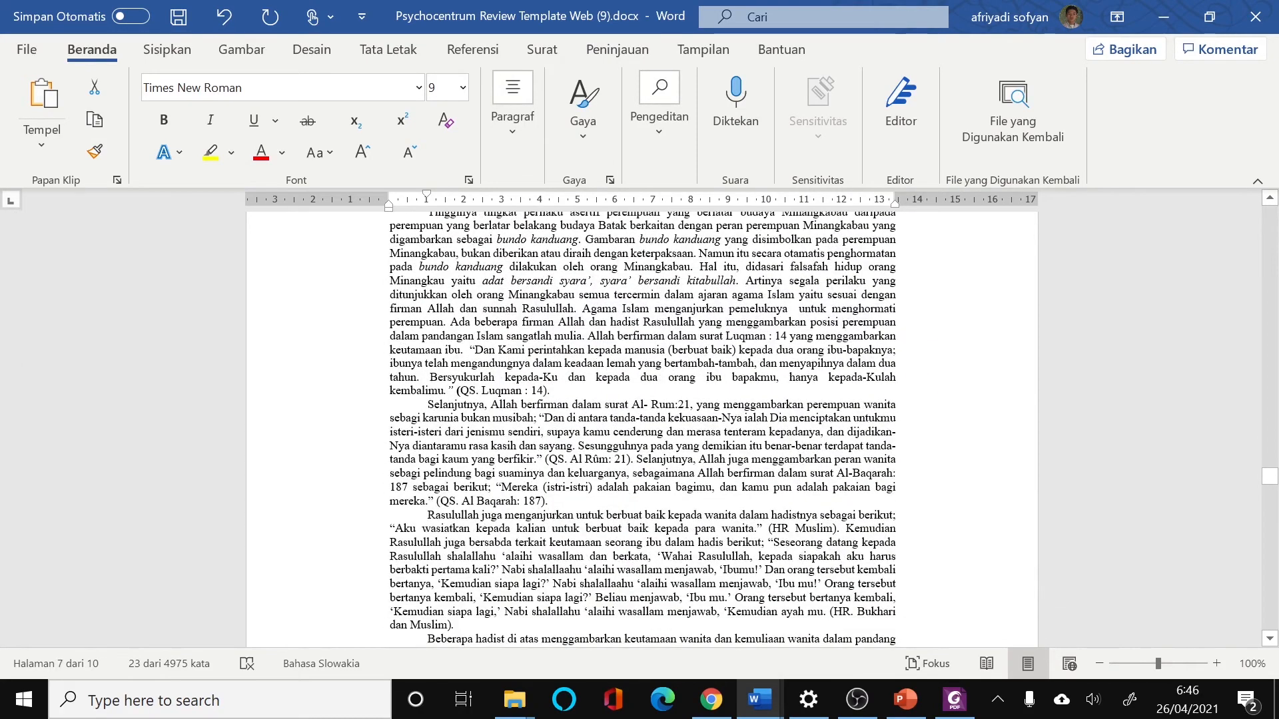
left_click_drag(1270, 484, 1272, 525)
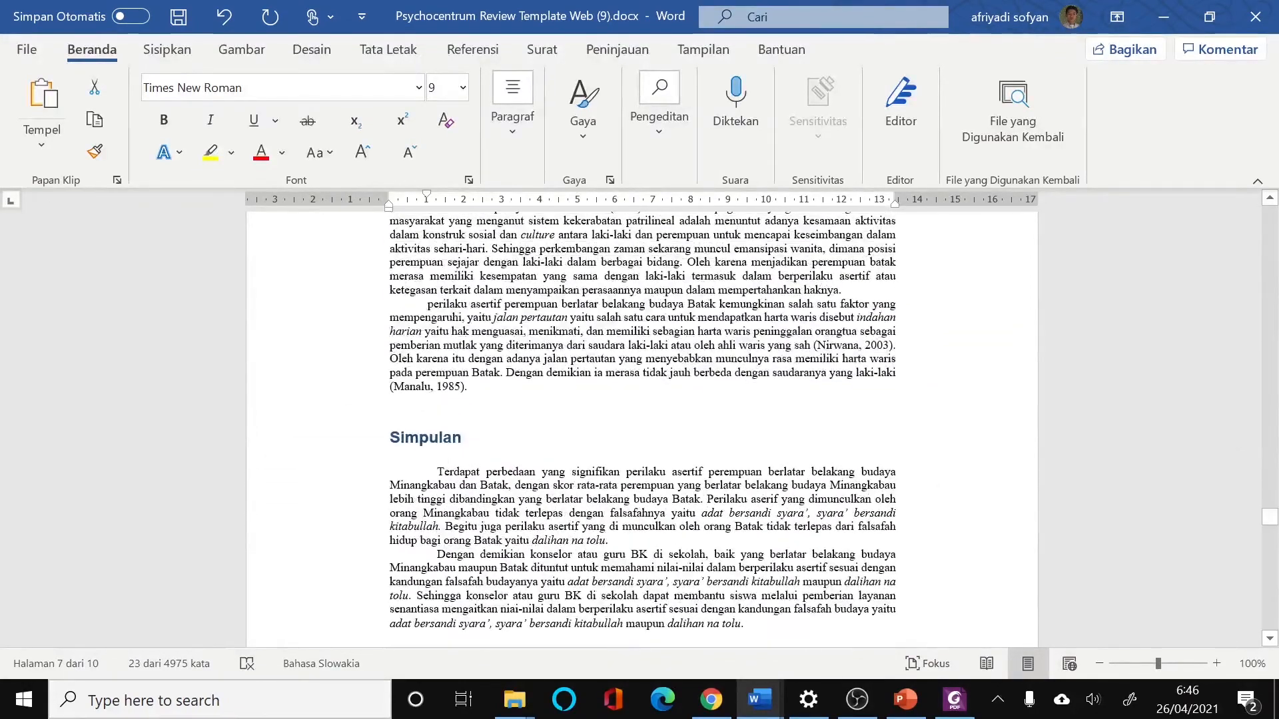
Duplicate the Simpulan heading into the blank space between the conclusion text and the References heading.
left_click(527, 448)
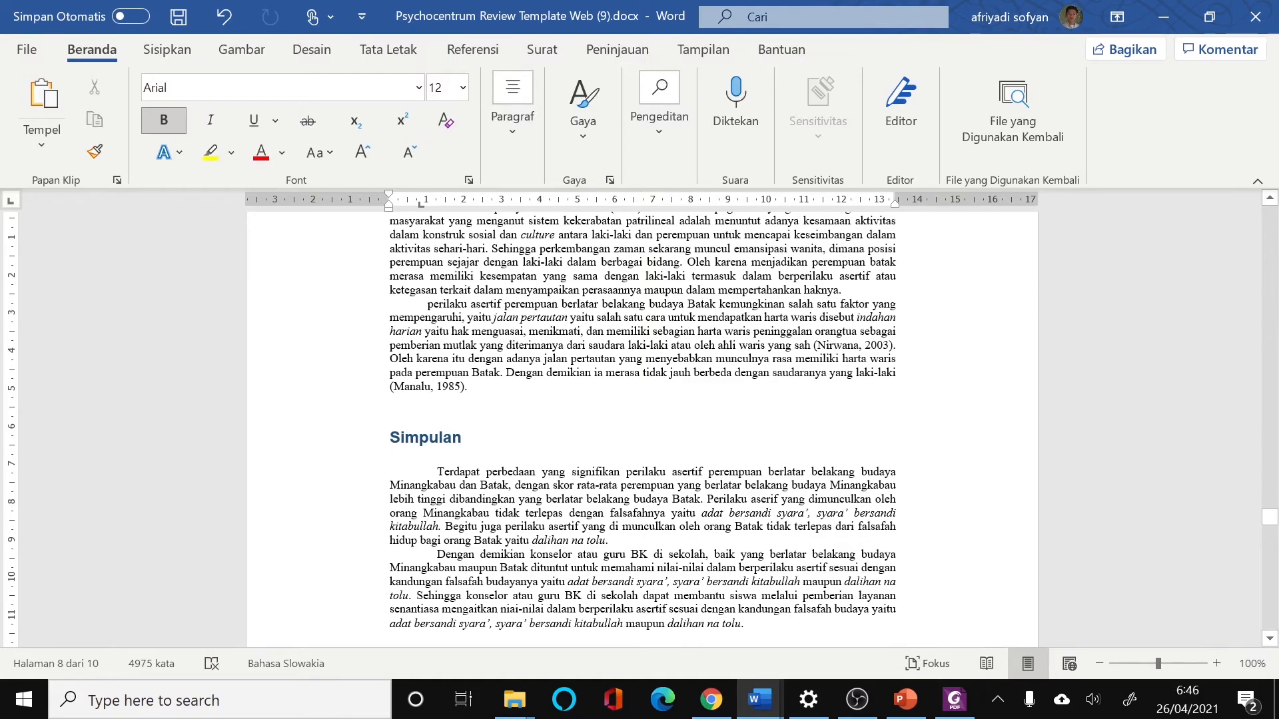
scroll(643, 426, "down", 6)
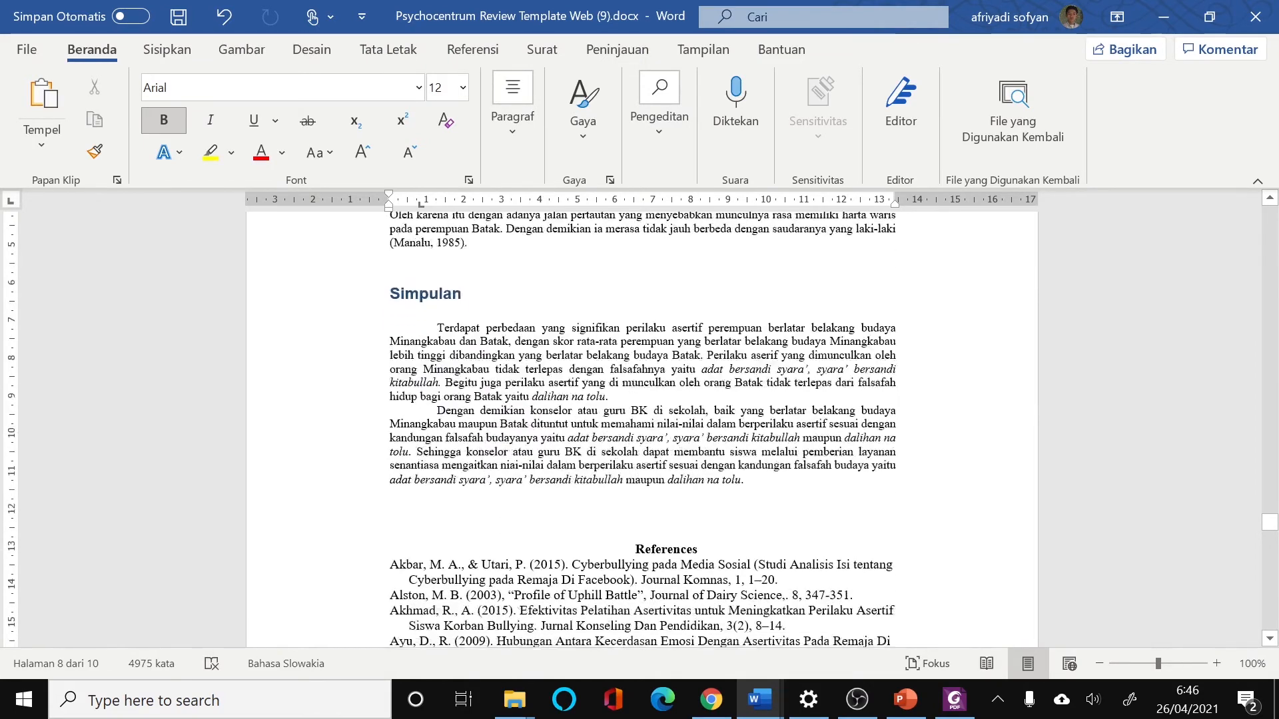
scroll(643, 427, "down", 4)
scroll(643, 426, "up", 4)
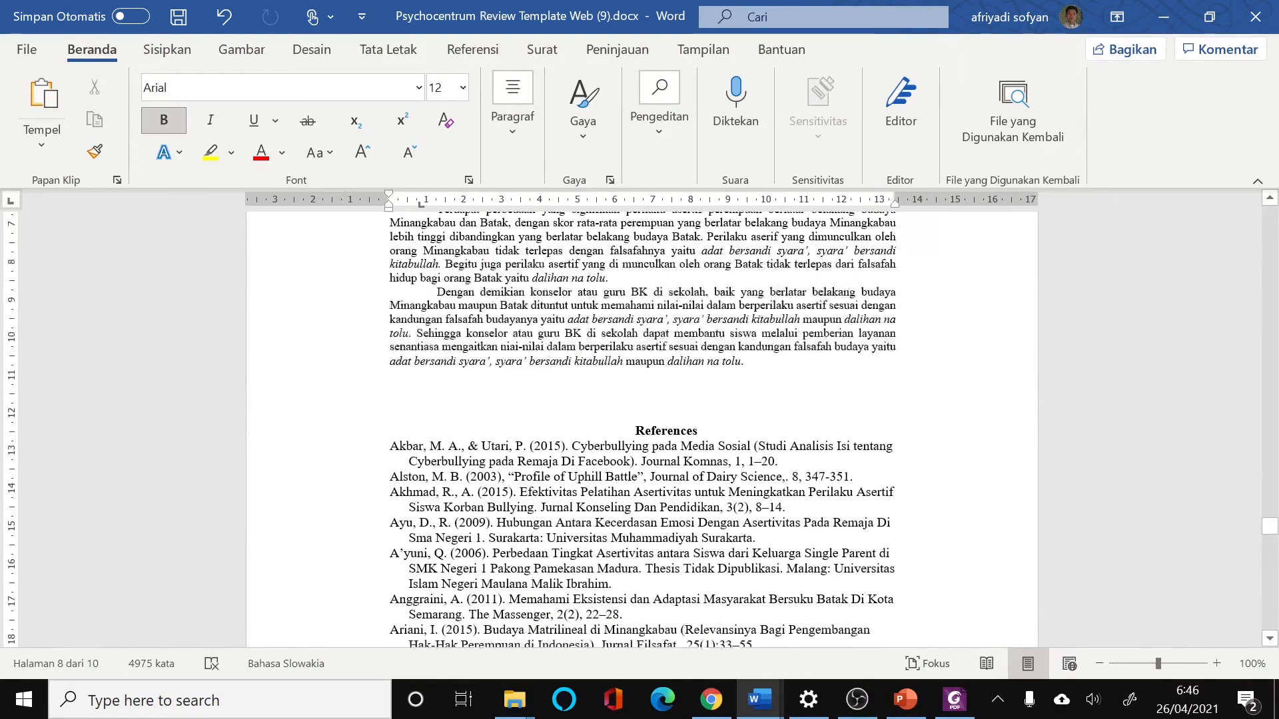
scroll(643, 426, "up", 1)
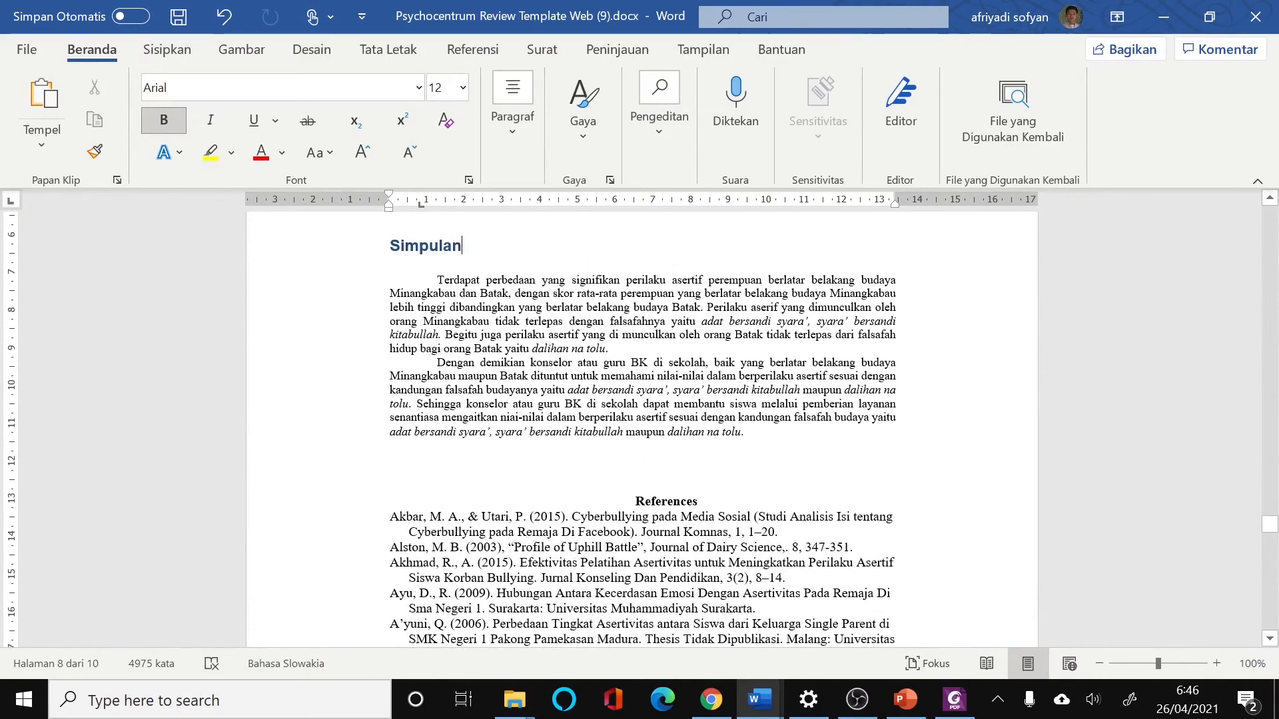
mouse_move(404, 246)
left_mouse_down()
mouse_move(459, 247)
mouse_move(389, 248)
left_mouse_up()
key("ctrl+c")
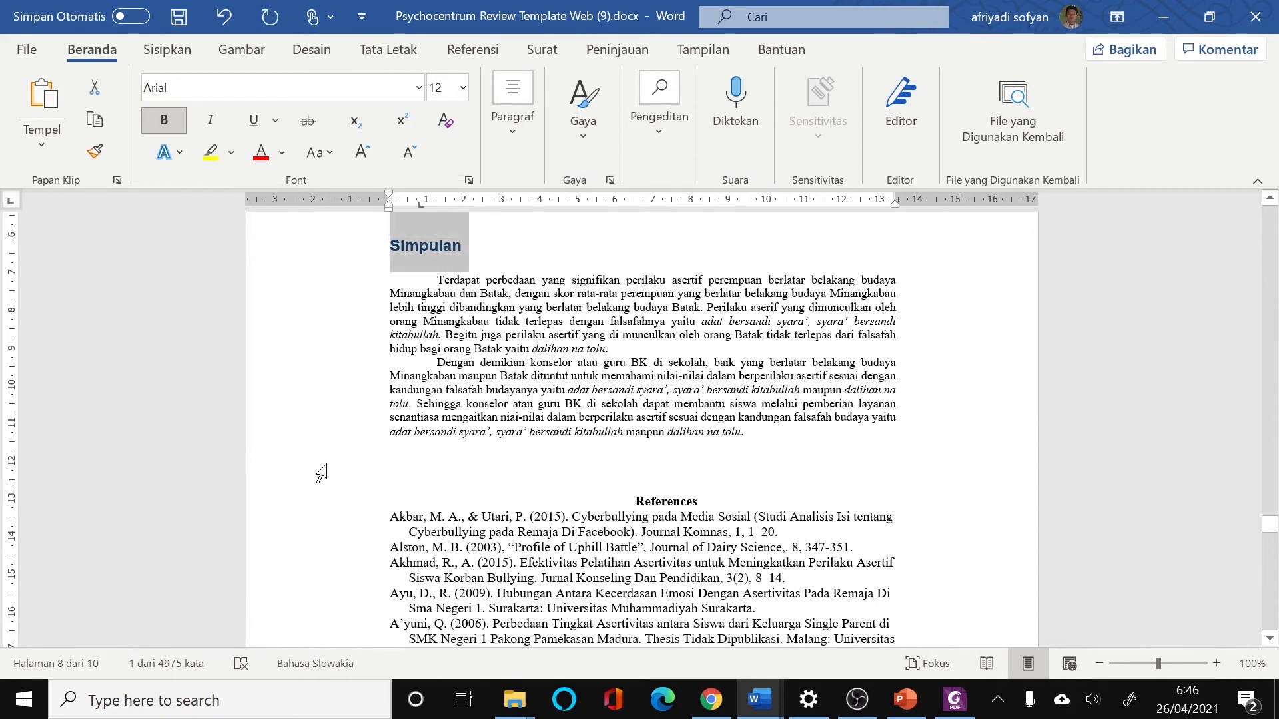
left_click(322, 473)
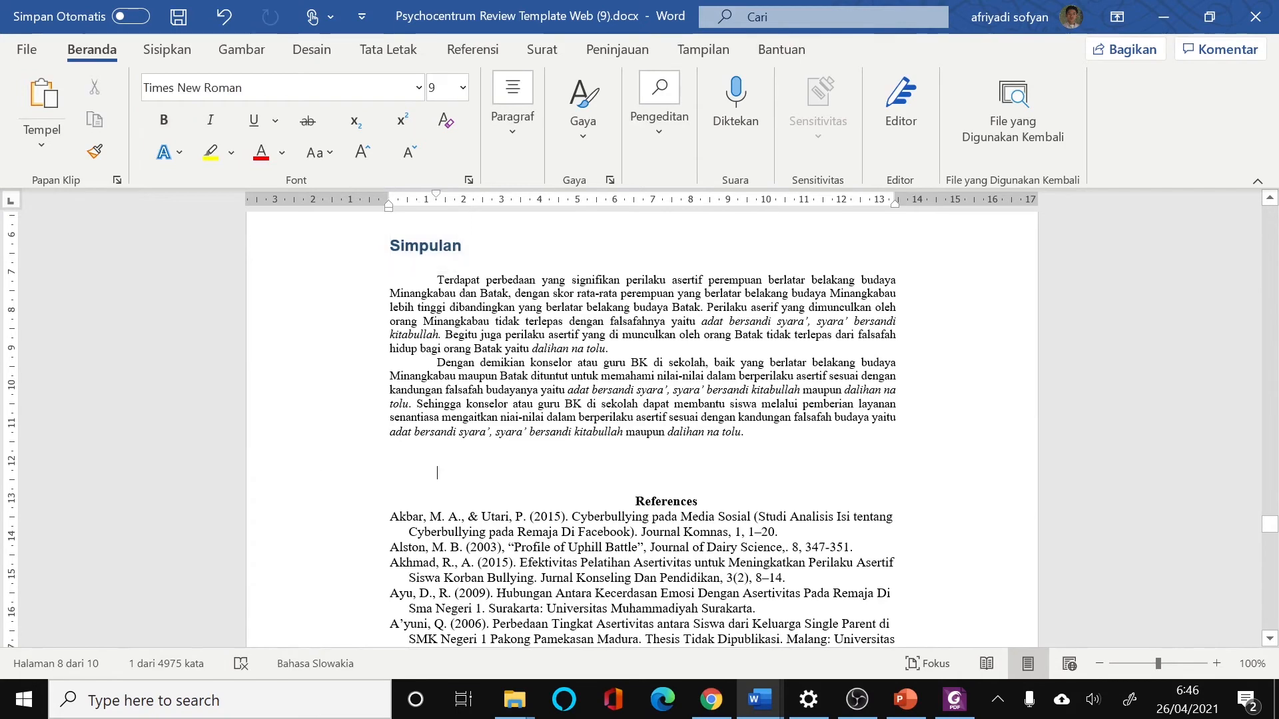
key("ctrl+v")
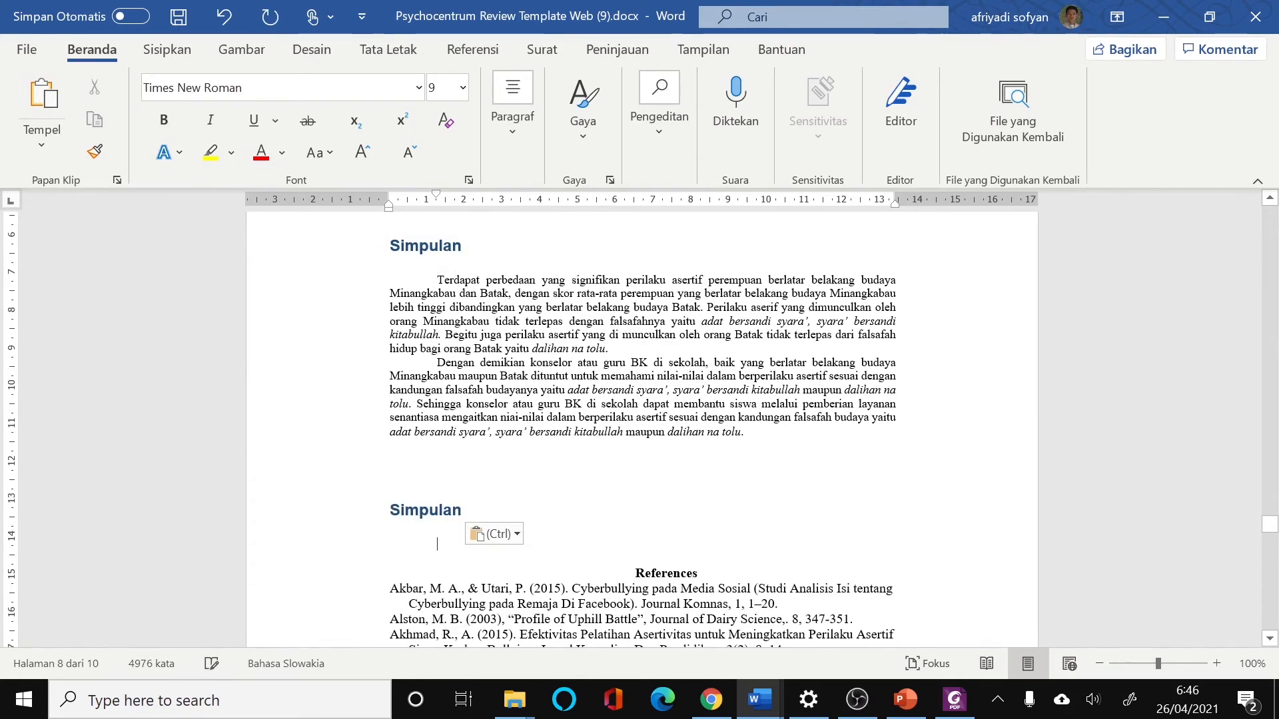
Replace the text of the duplicated heading above References with "Ucapan Terimakasih" and add a blank line below it.
left_click(463, 511)
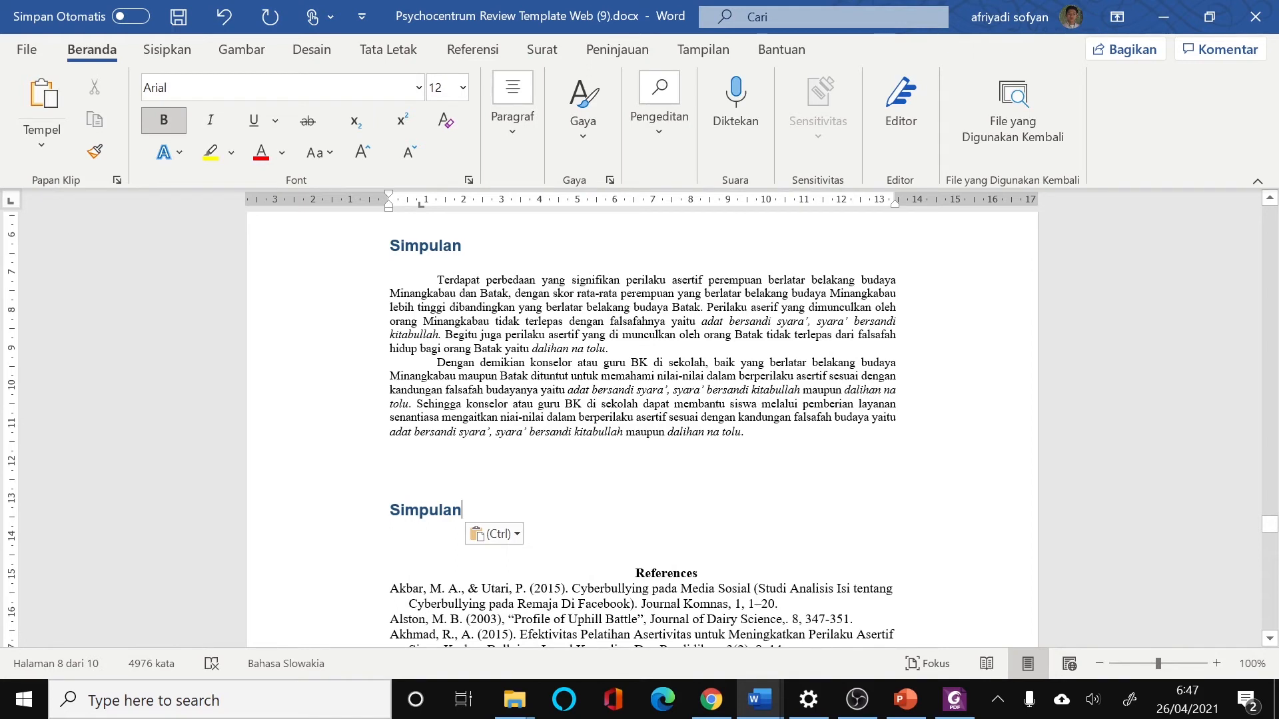
key("BackSpace")
key("BackSpace")
key("BackSpace")
key("BackSpace")
key("BackSpace")
key("BackSpace")
key("BackSpace")
key("BackSpace")
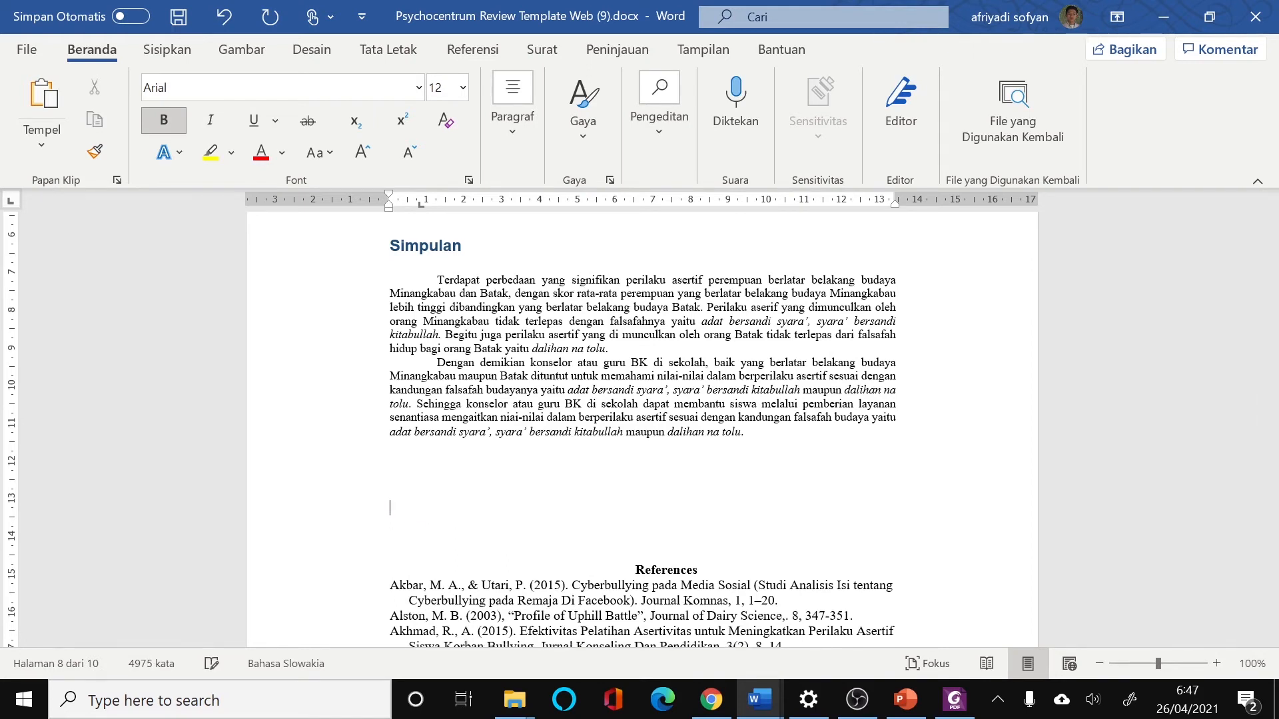
type("U")
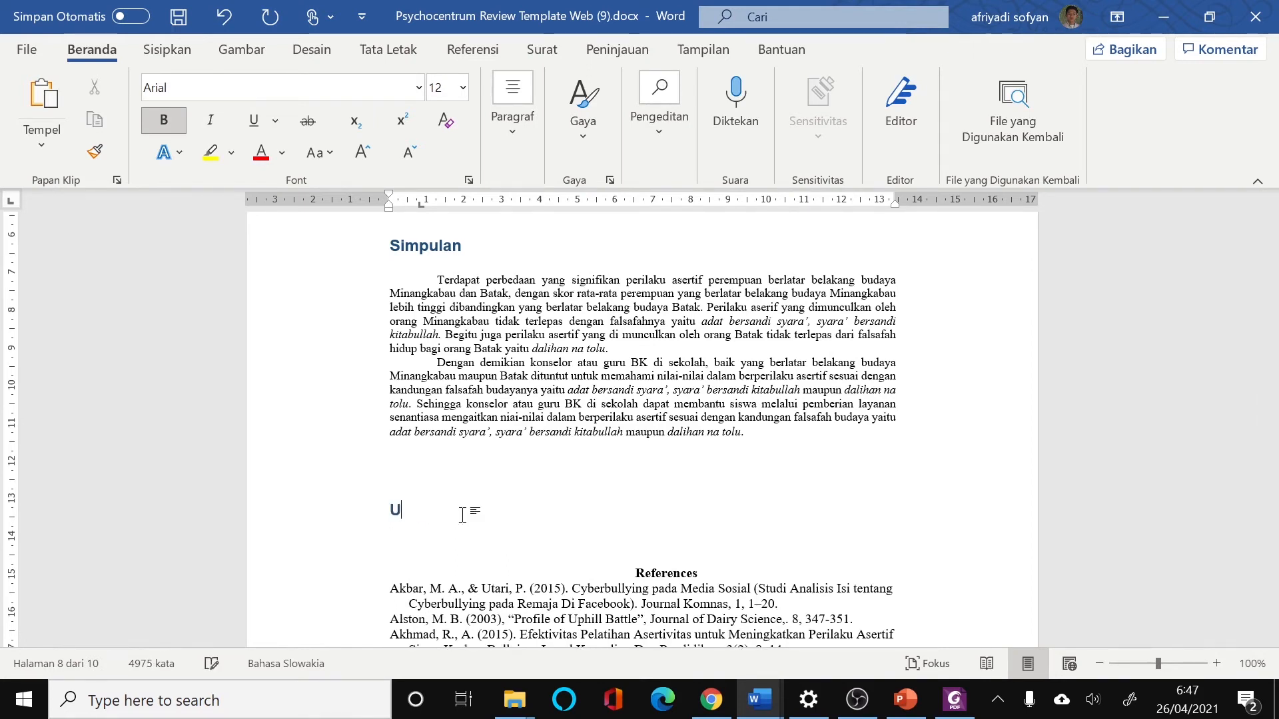
type("capan Ter")
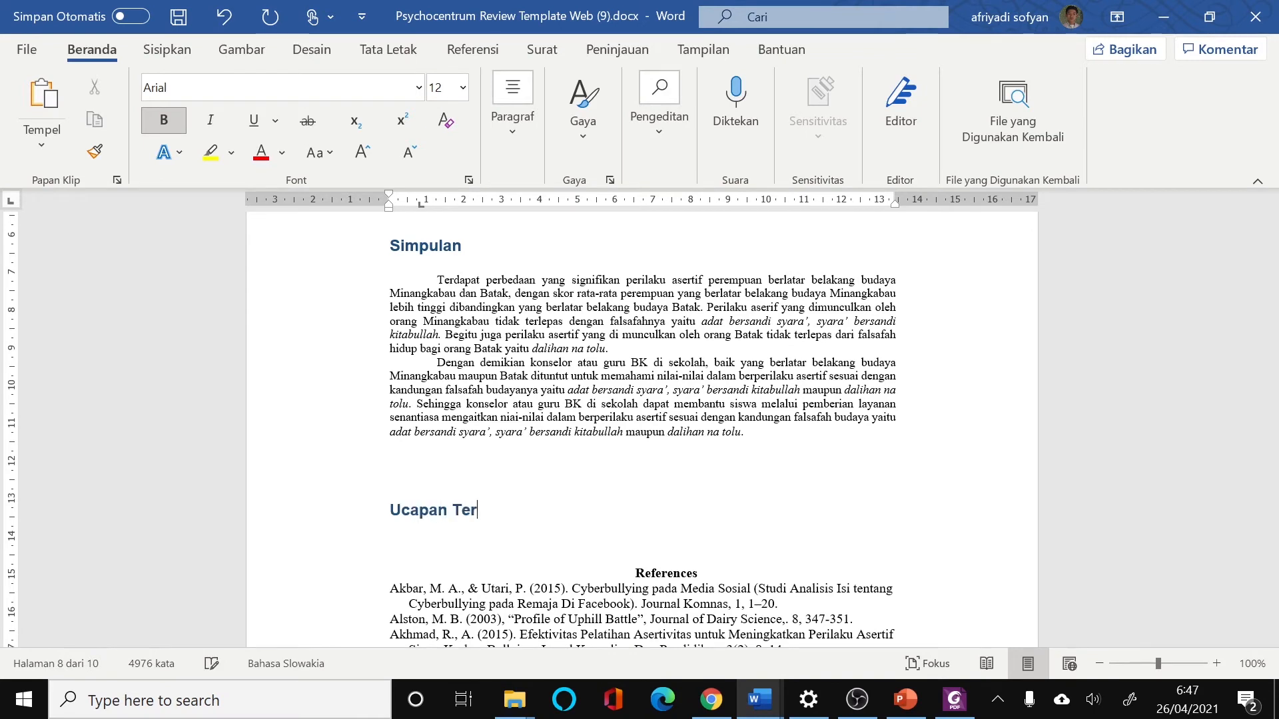
type("imakasih")
key("Return")
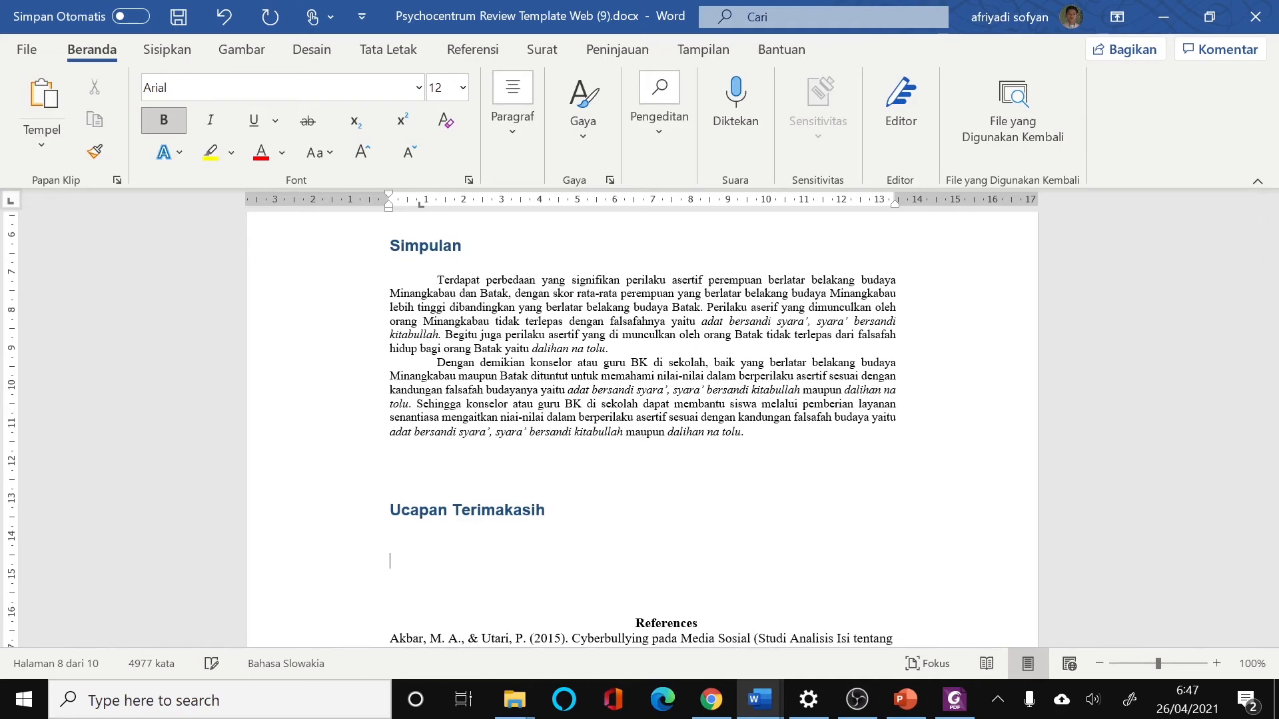
Copy the reference entries on page 8 of 400-1303-1-SM.docx, starting from the first entry of the list.
scroll(643, 427, "down", 3)
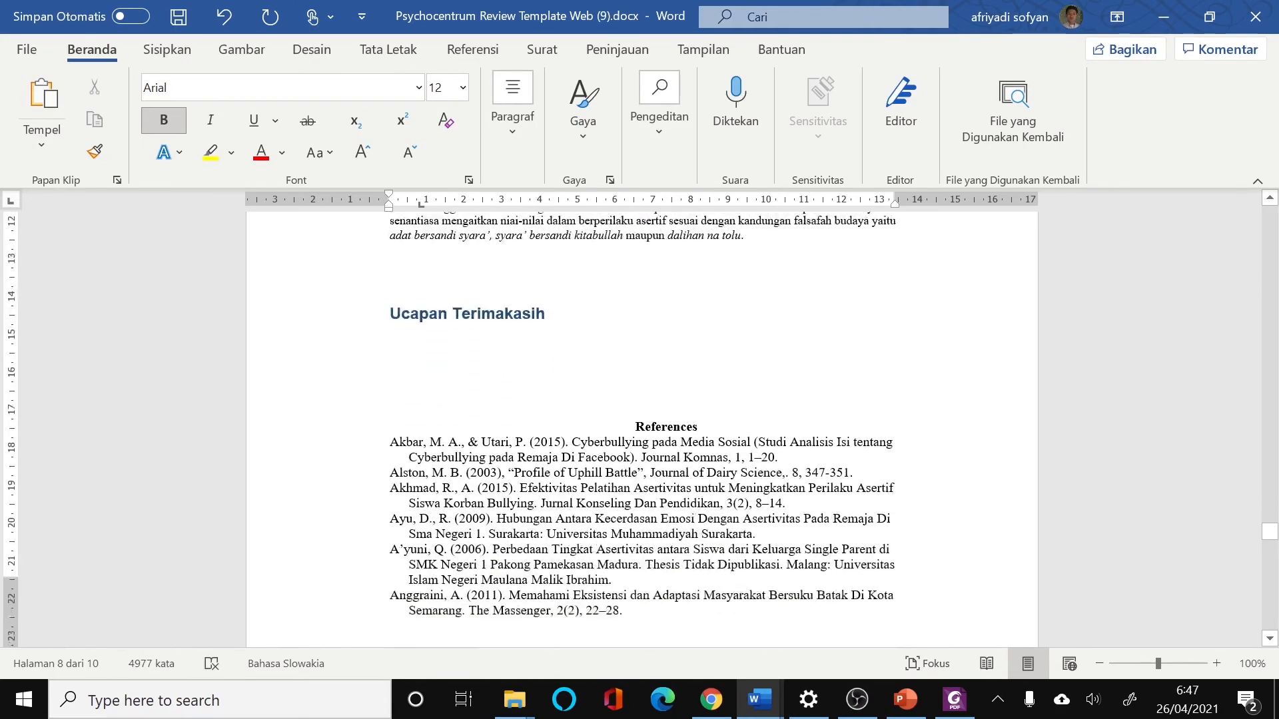
scroll(643, 426, "down", 2)
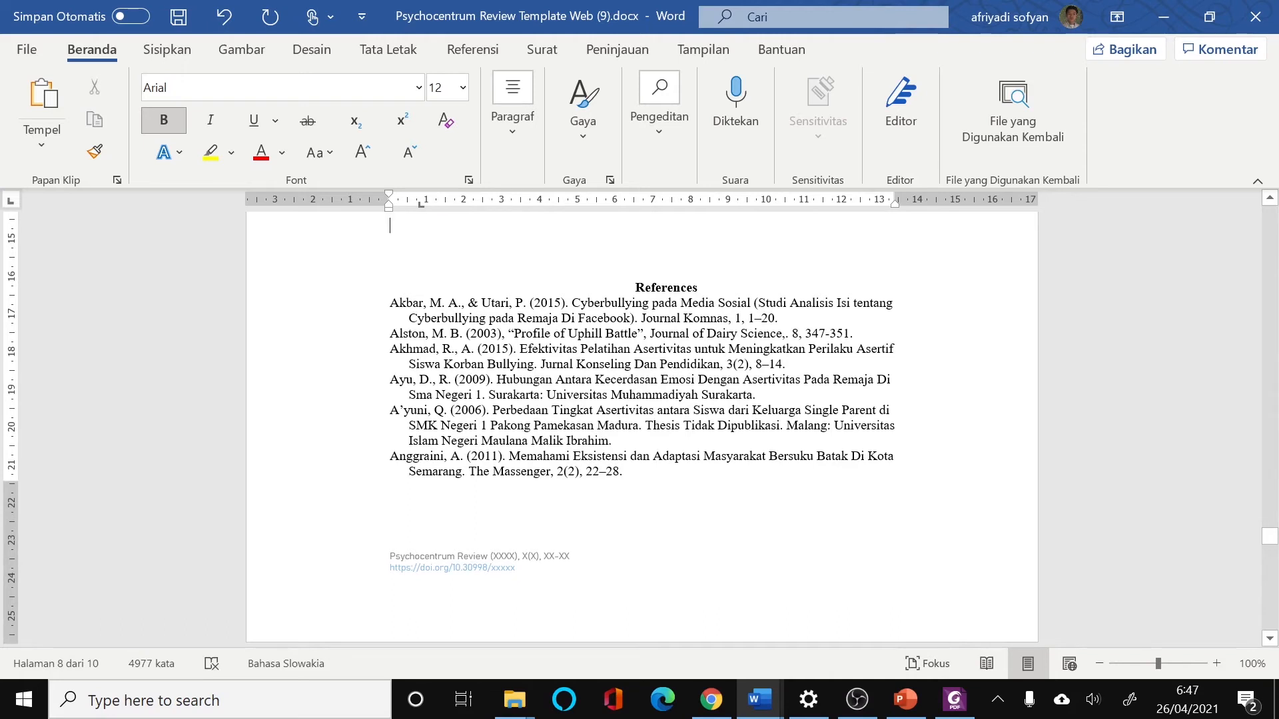
left_click(670, 288)
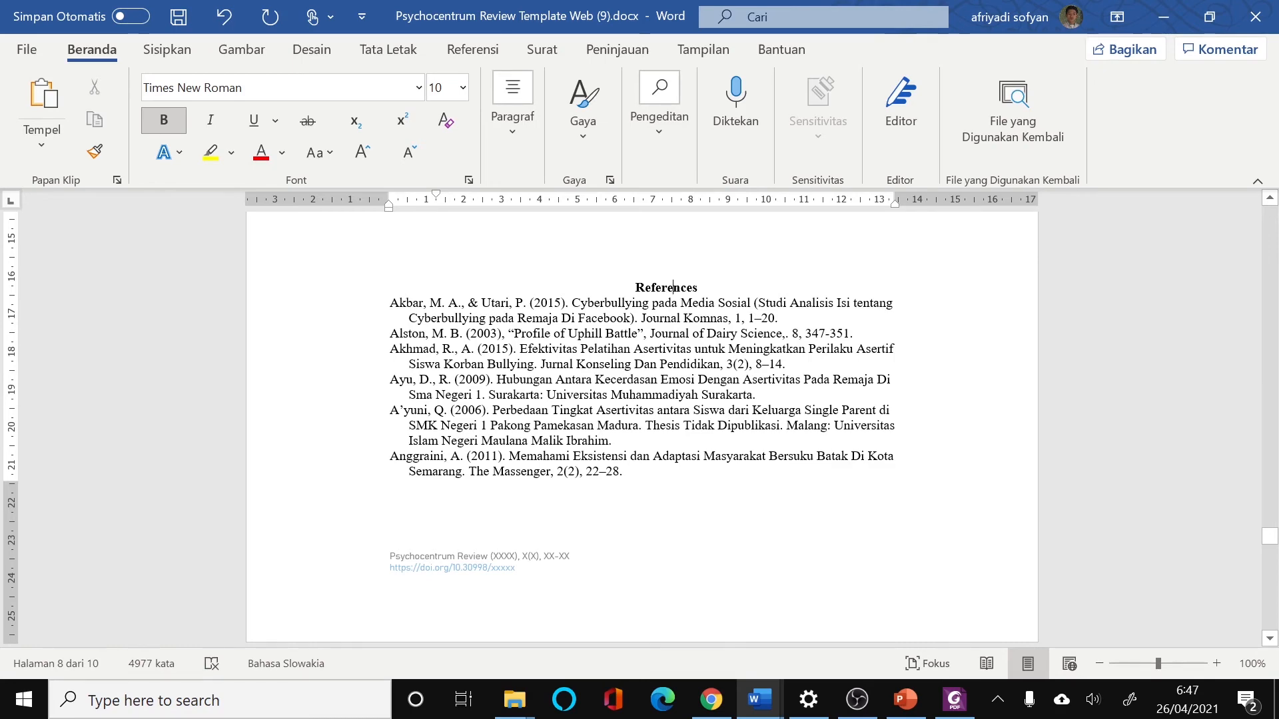
scroll(642, 426, "up", 5)
scroll(642, 427, "down", 3)
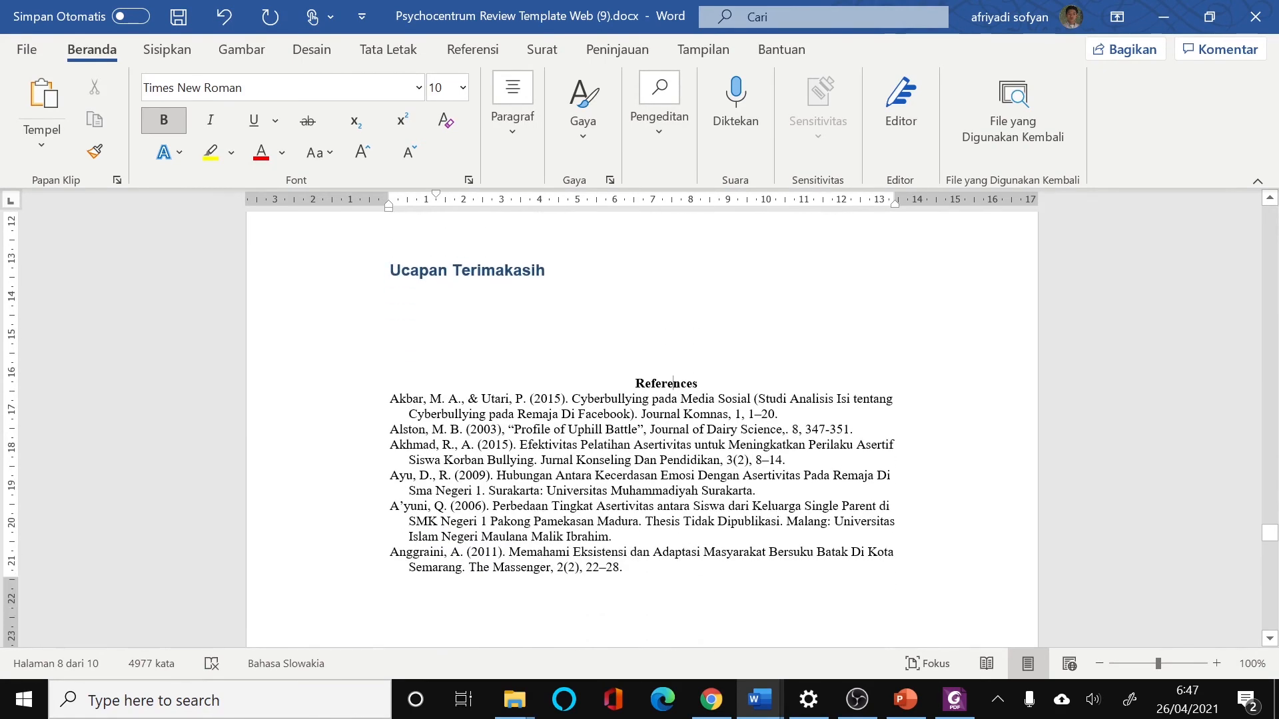
mouse_move(760, 699)
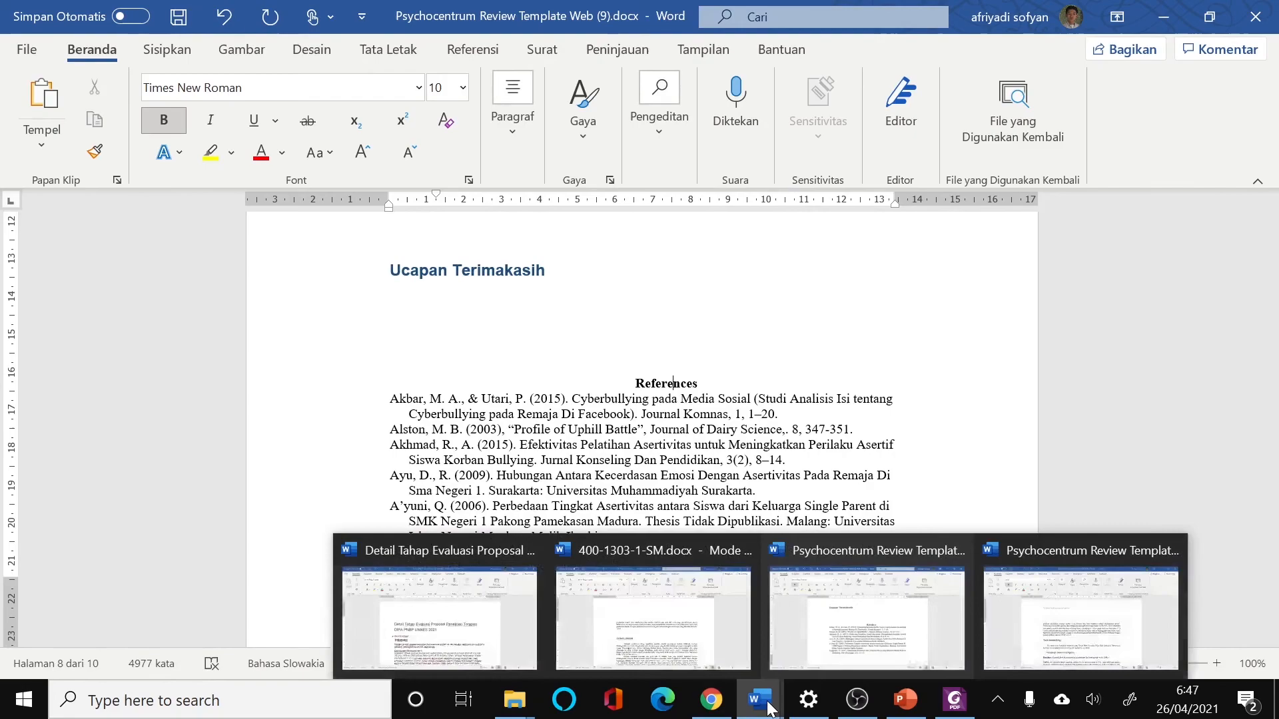
left_click(706, 645)
scroll(671, 611, "down", 15)
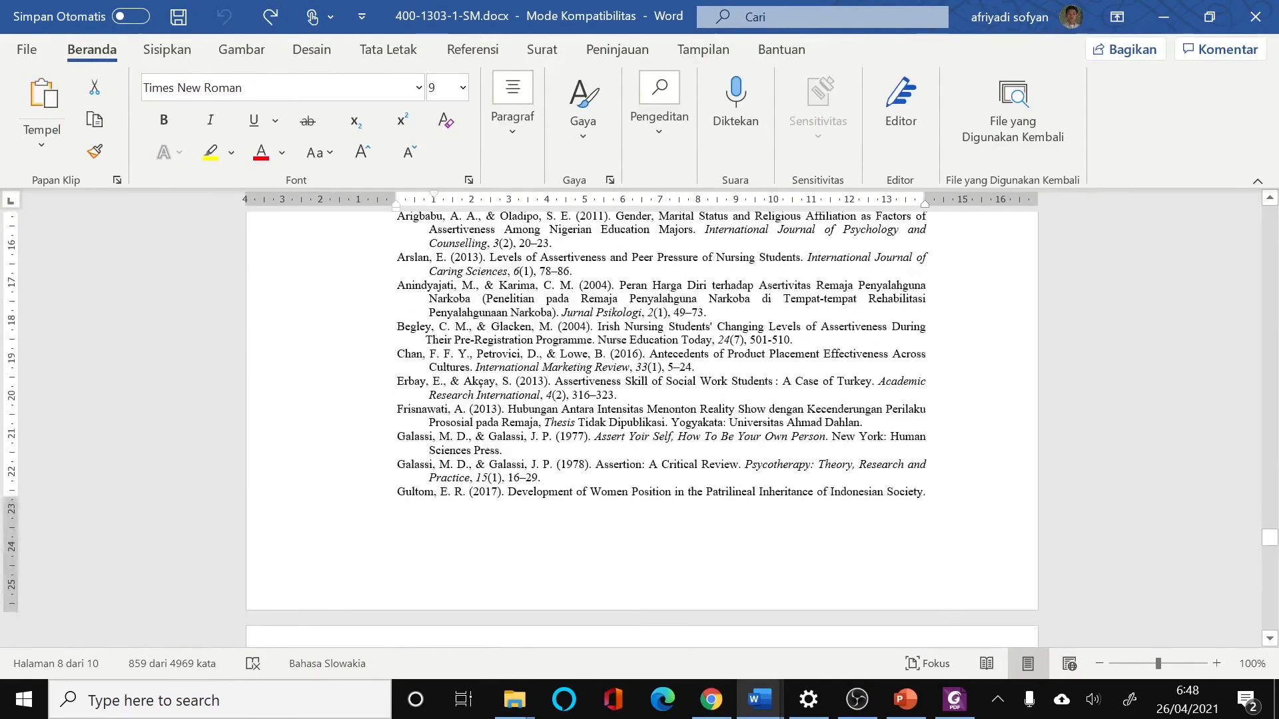
scroll(670, 612, "up", 6)
left_click_drag(398, 263, 777, 649)
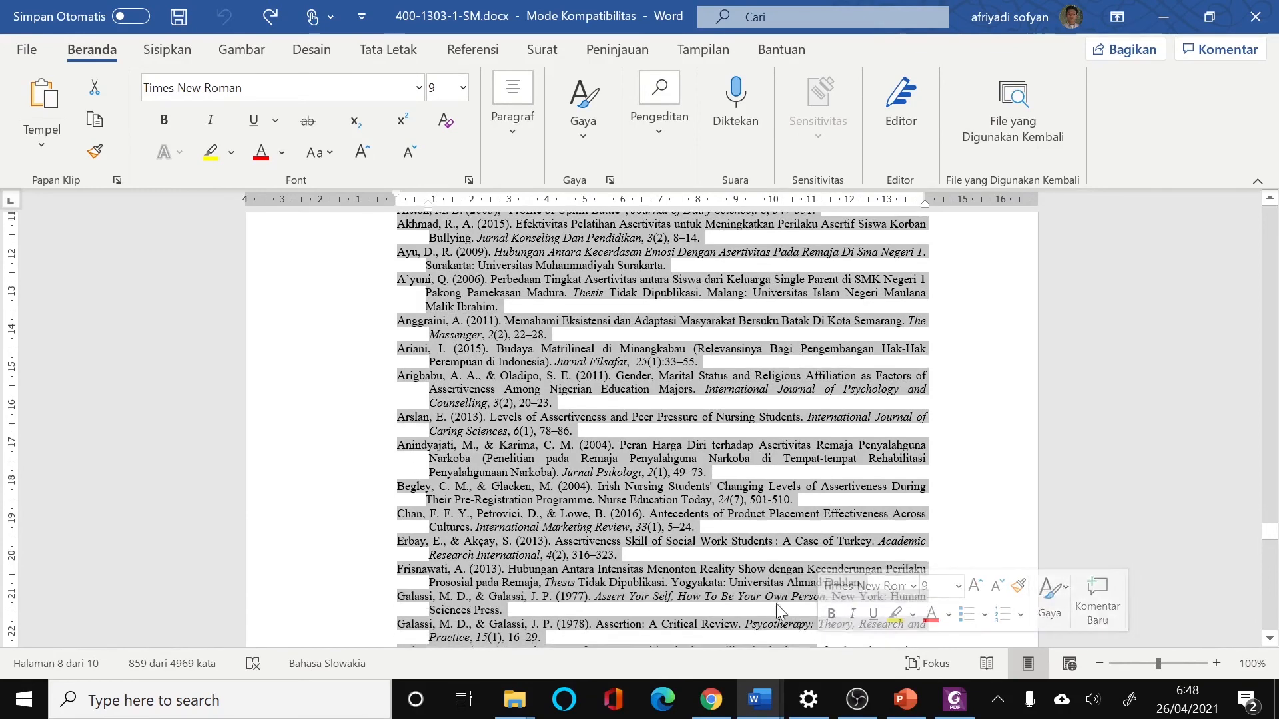
right_click(630, 553)
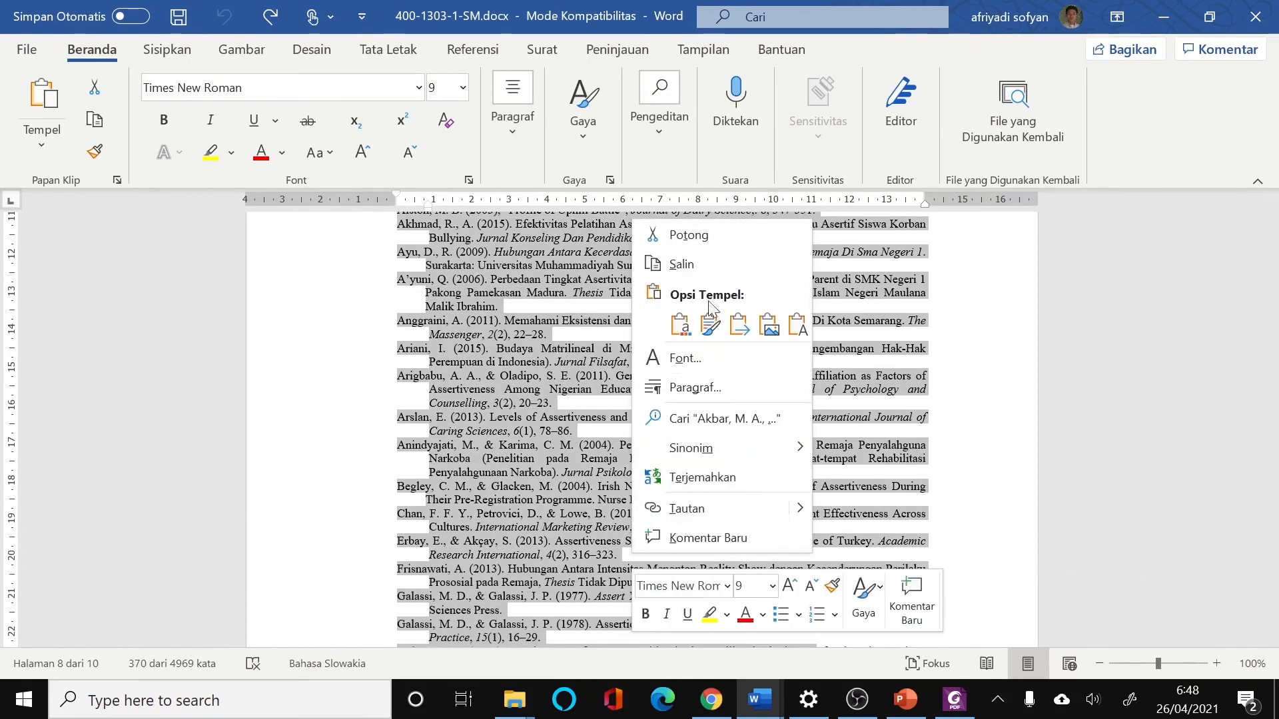
left_click(722, 264)
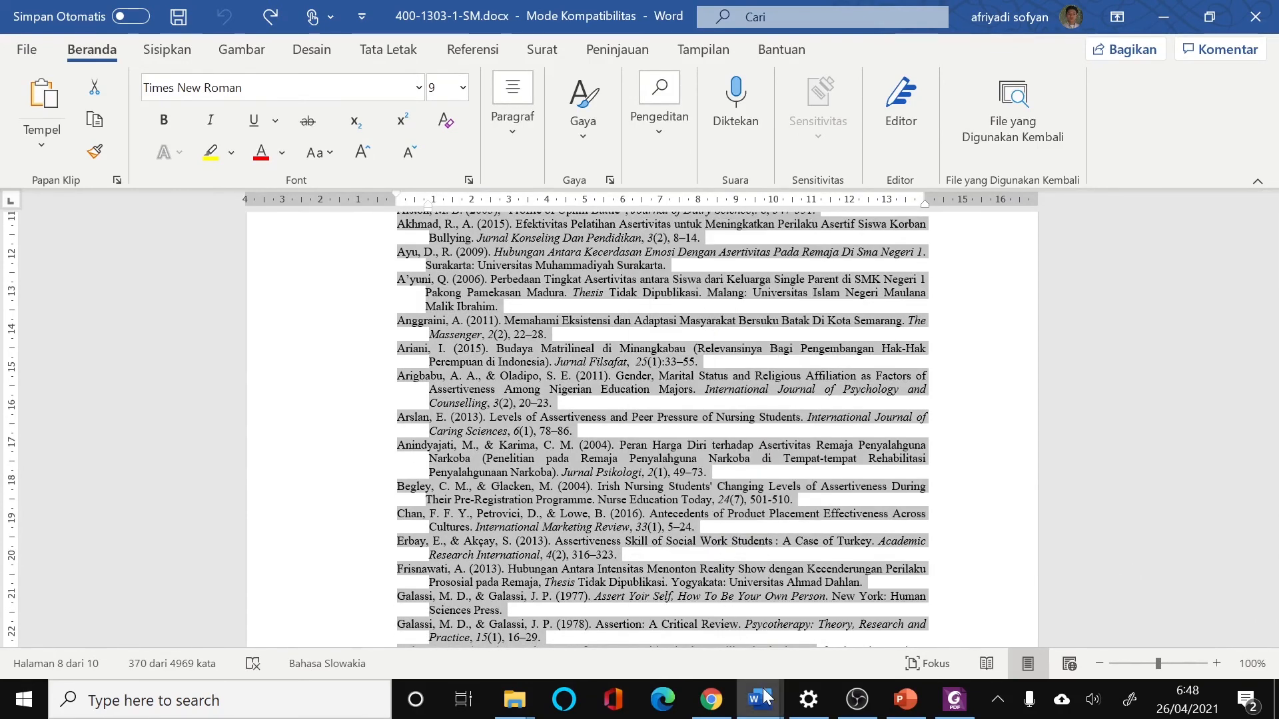
Mark the existing entries under the References heading in Psychocentrum Review Template Web (9).docx, then clear the selection.
mouse_move(766, 696)
left_click(897, 640)
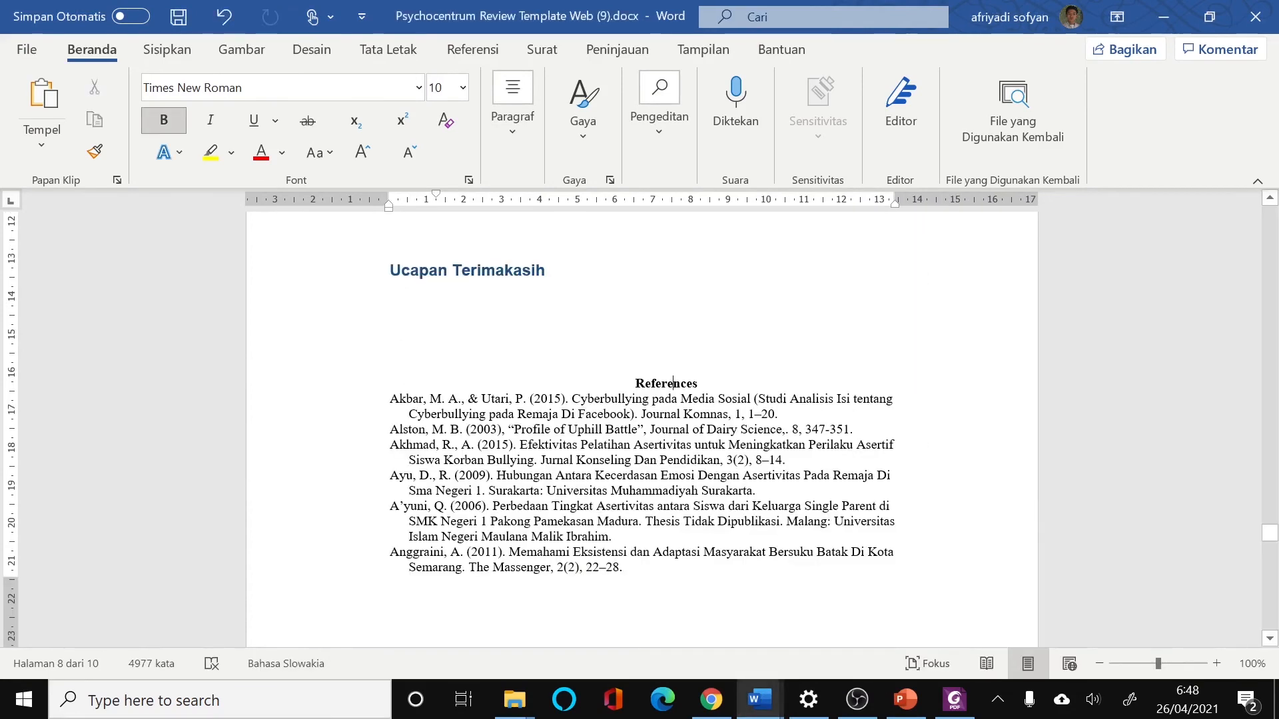
left_click(484, 460)
left_click_drag(409, 414, 627, 570)
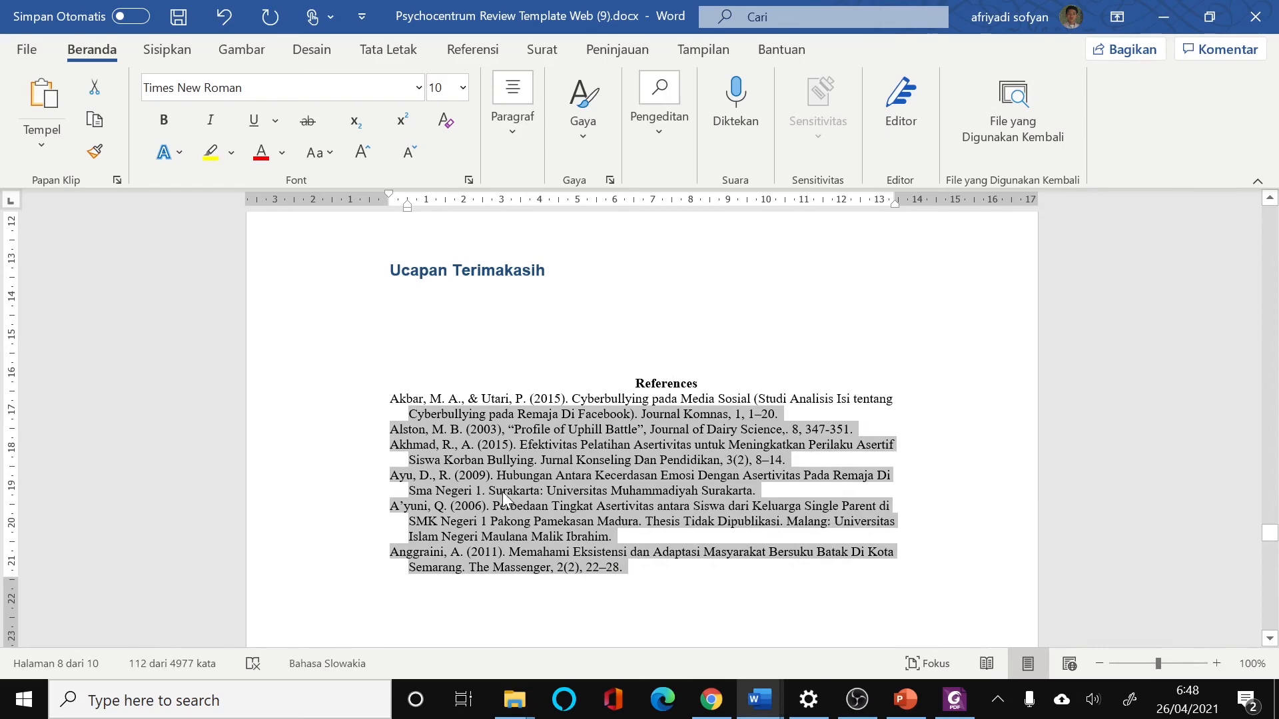
key("Right")
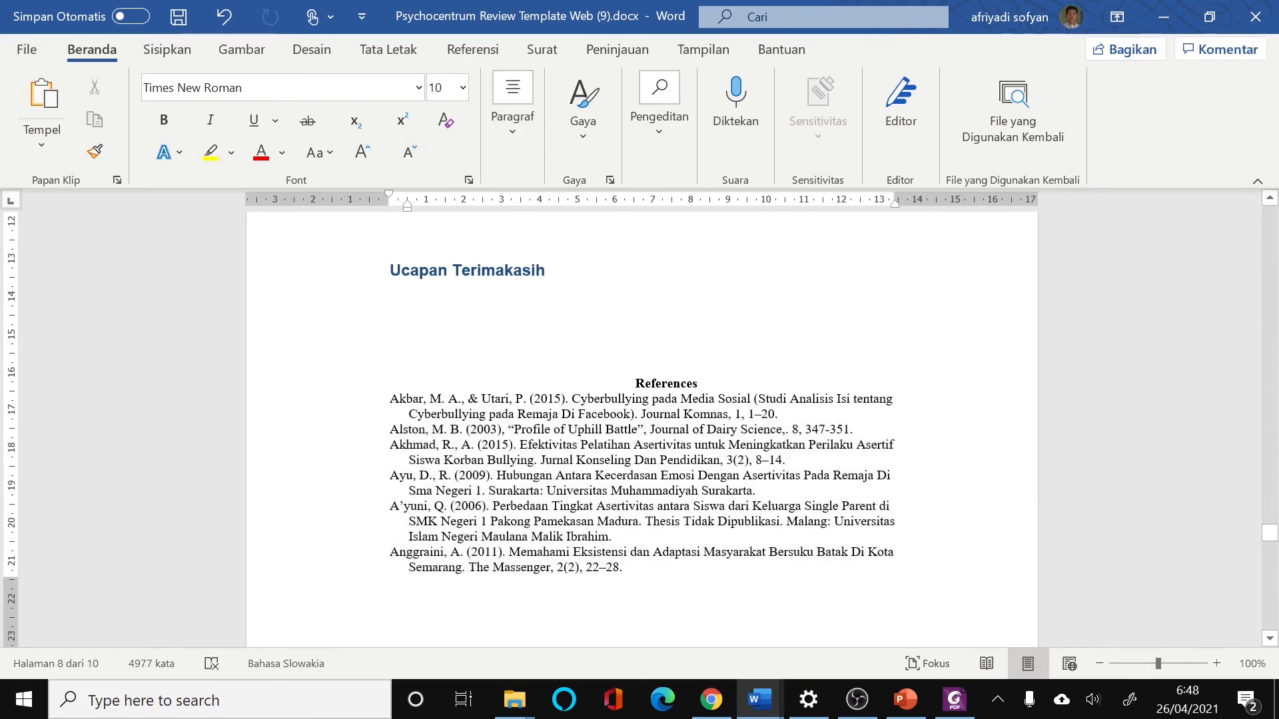
Return to the first page of the article to check its journal header, title, authors and abstract.
left_click_drag(1270, 536, 1106, 253)
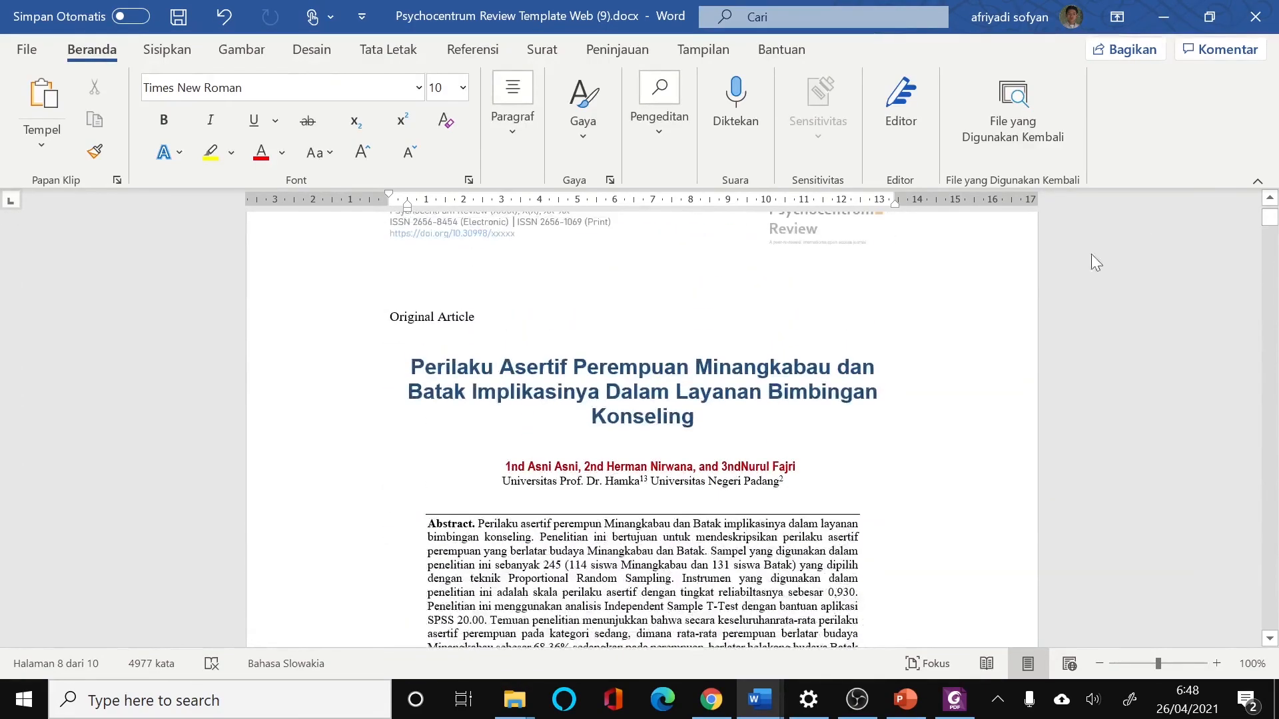
scroll(820, 363, "up", 2)
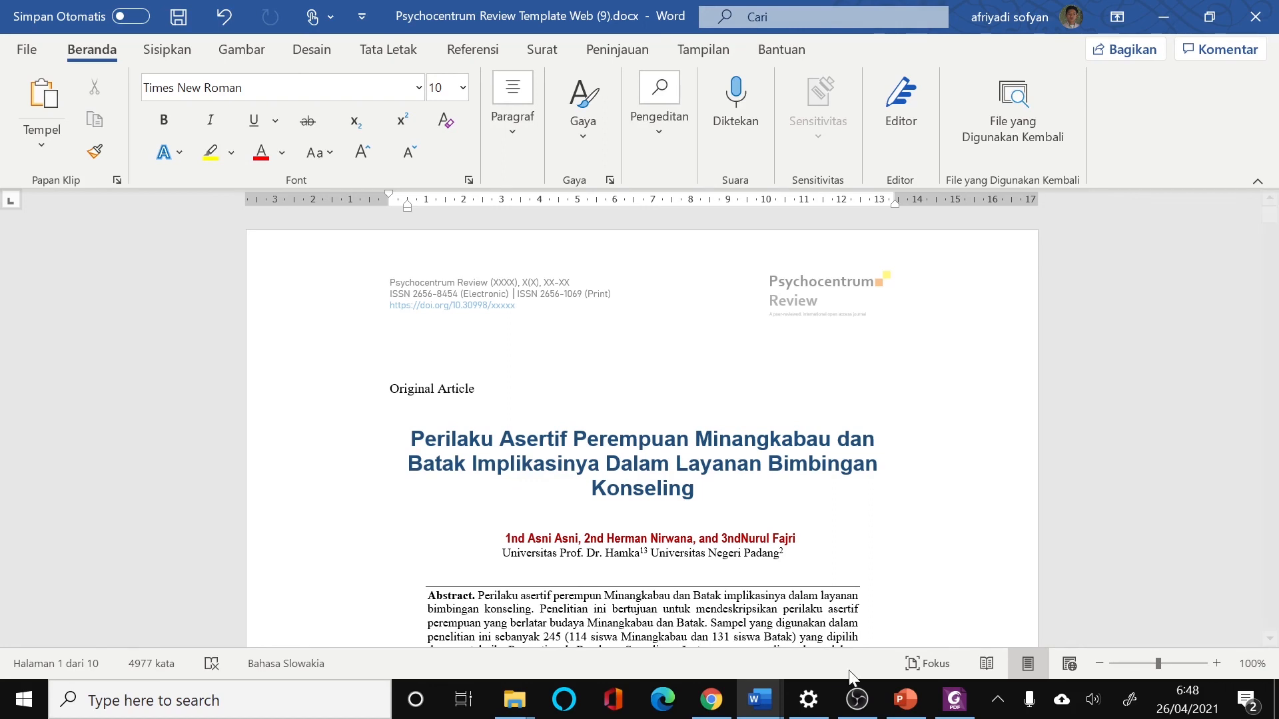
left_click(856, 699)
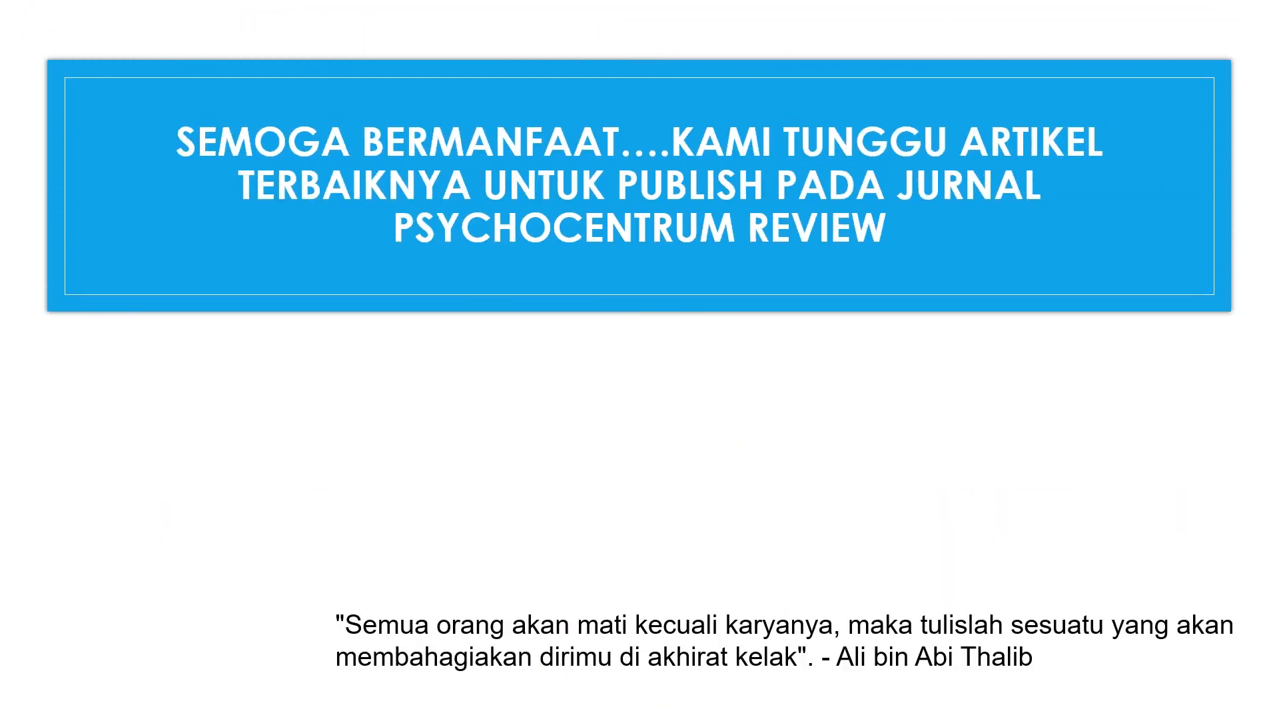